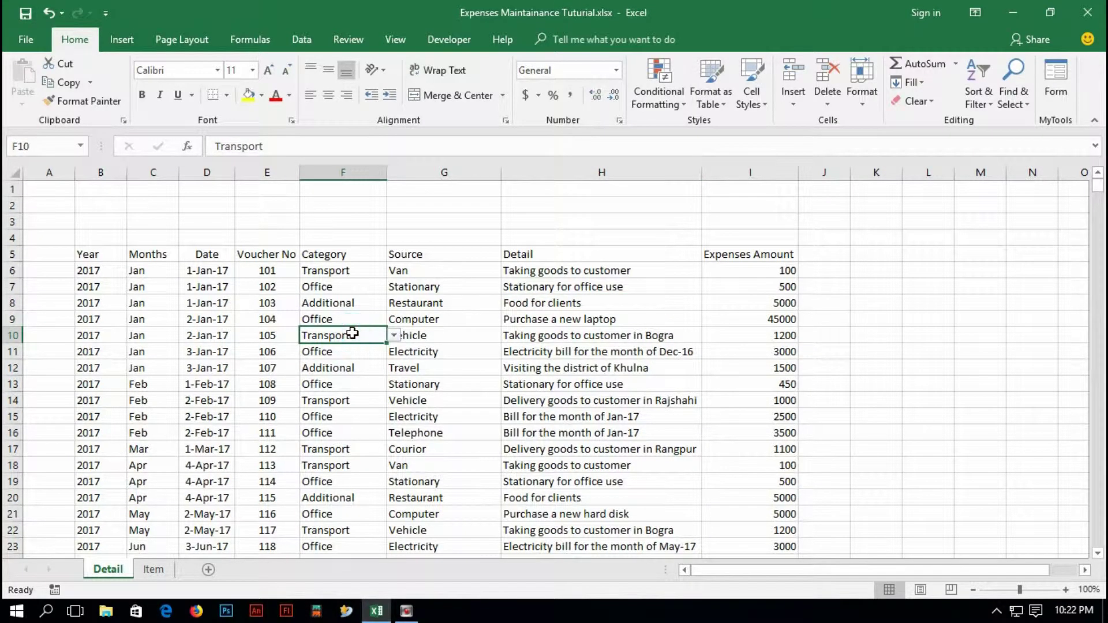
Review the category, source, date and voucher entries of the first January rows
{"action": "left_click", "coordinate": [354, 320]}
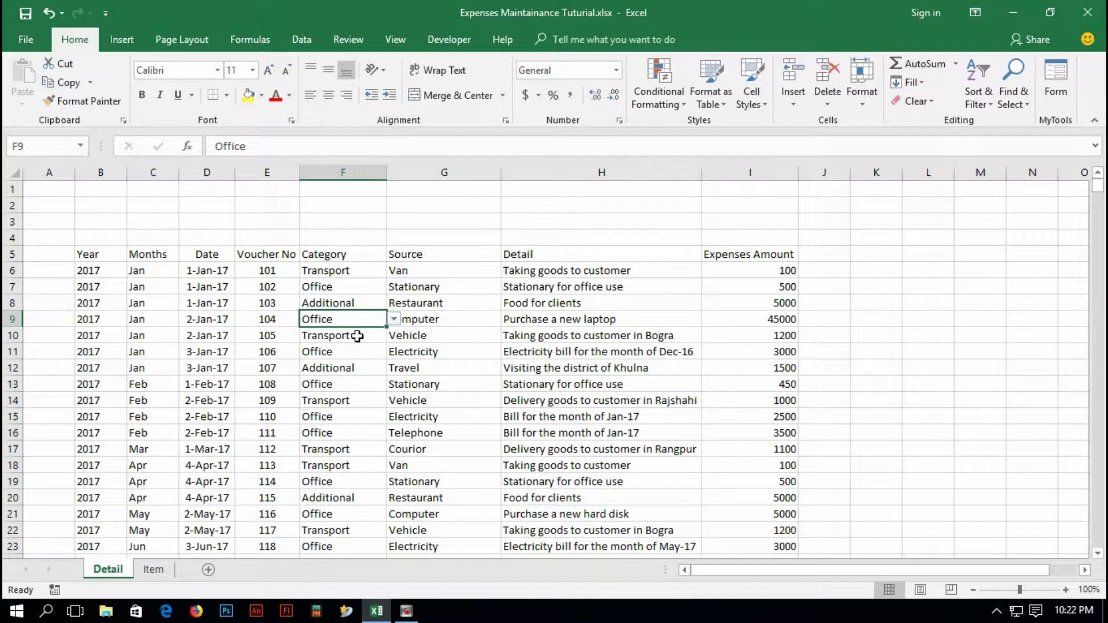
{"action": "left_click", "coordinate": [357, 336]}
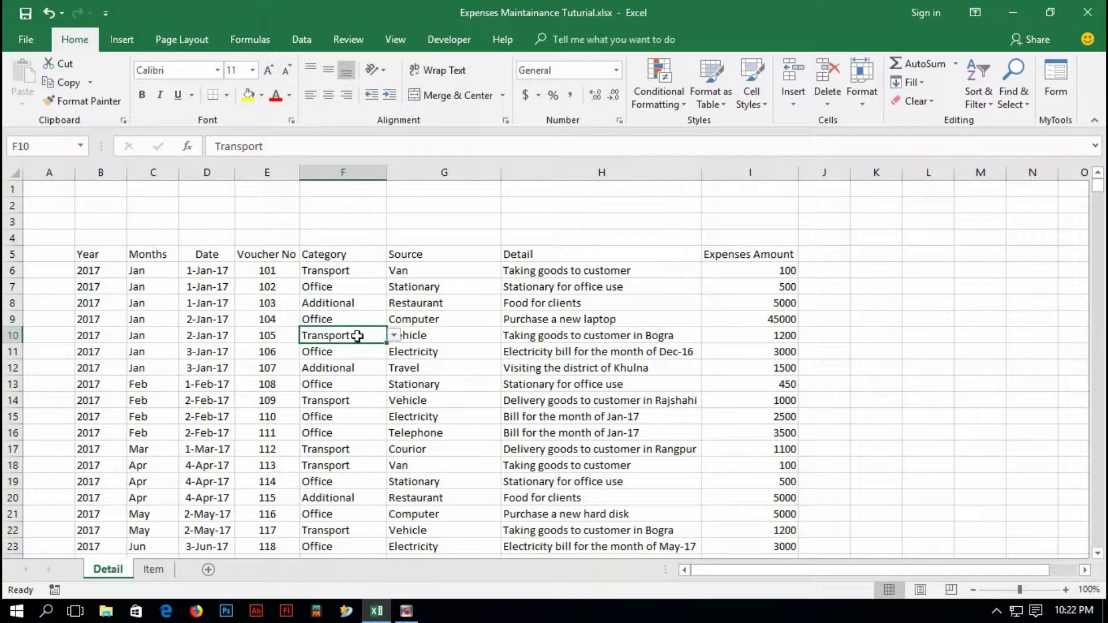
{"action": "left_click", "coordinate": [350, 318]}
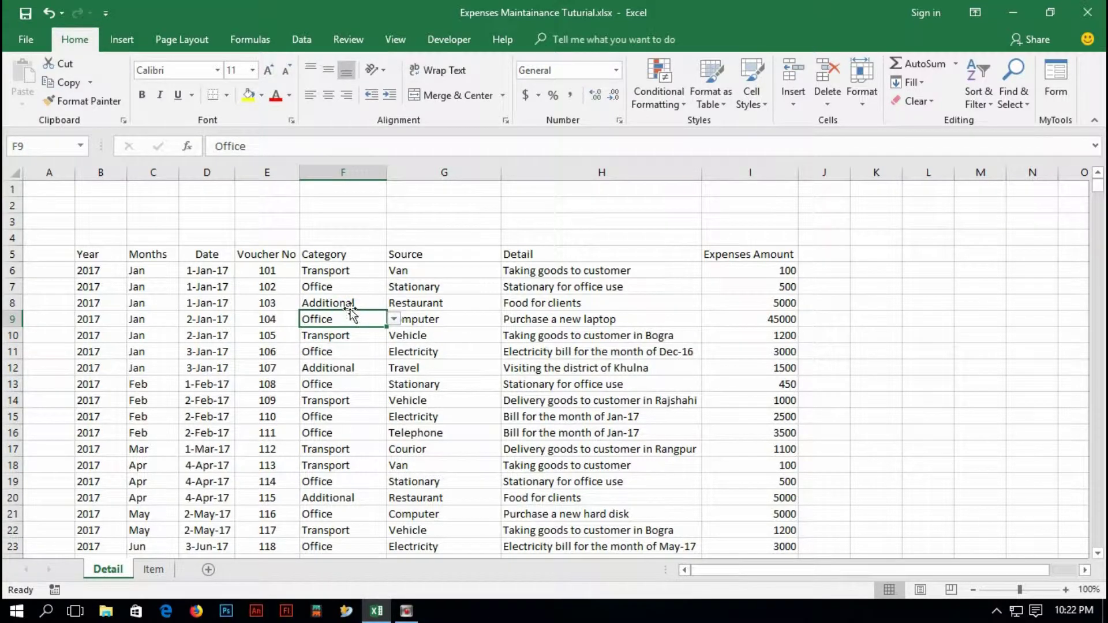
{"action": "left_click", "coordinate": [350, 302]}
{"action": "left_click", "coordinate": [353, 287]}
{"action": "left_click", "coordinate": [358, 272]}
{"action": "left_click", "coordinate": [356, 288]}
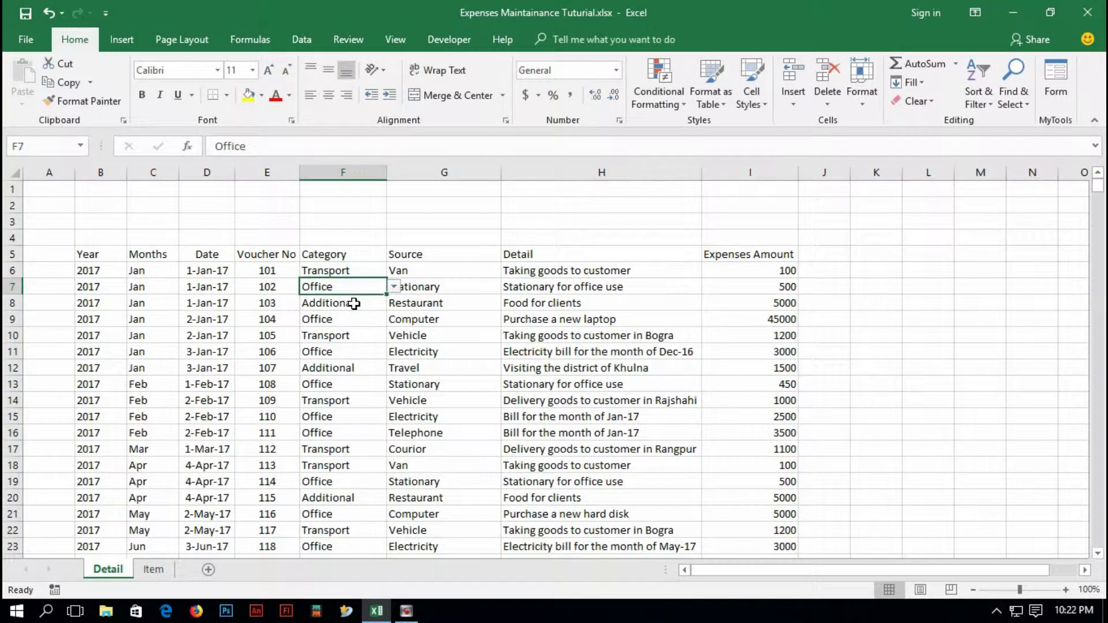
{"action": "left_click", "coordinate": [354, 304]}
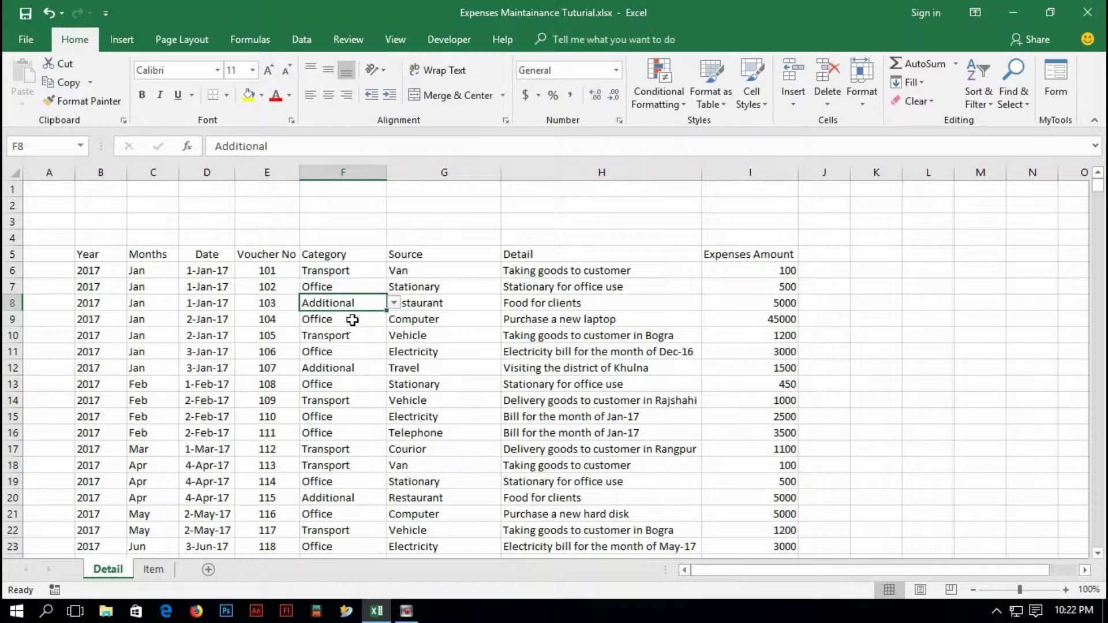
{"action": "left_click", "coordinate": [352, 320]}
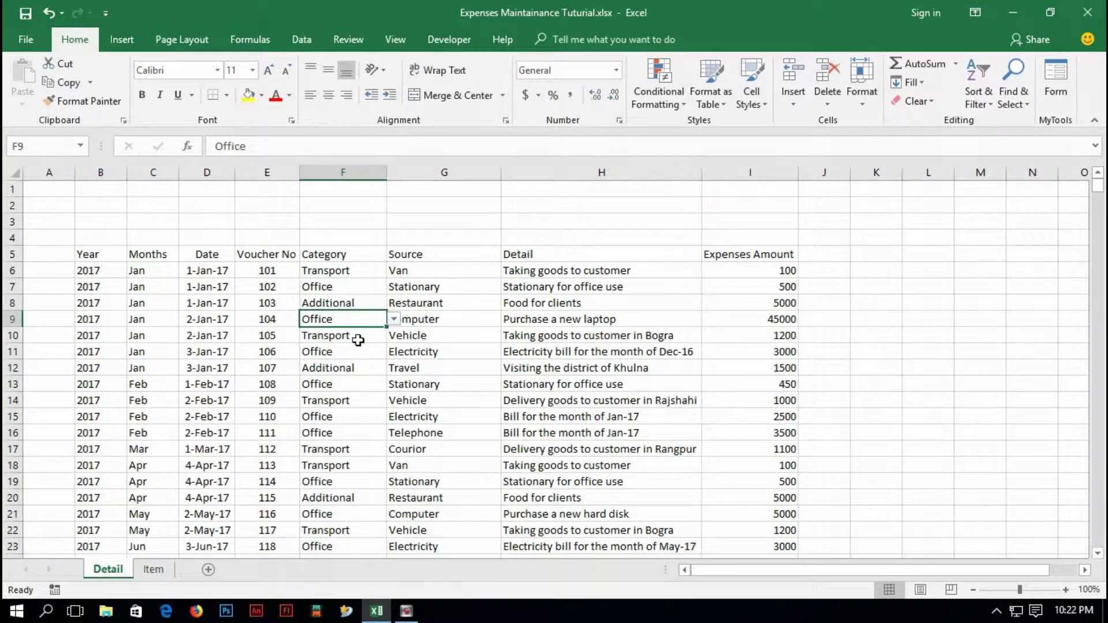
{"action": "left_click", "coordinate": [357, 337]}
{"action": "left_click", "coordinate": [349, 385]}
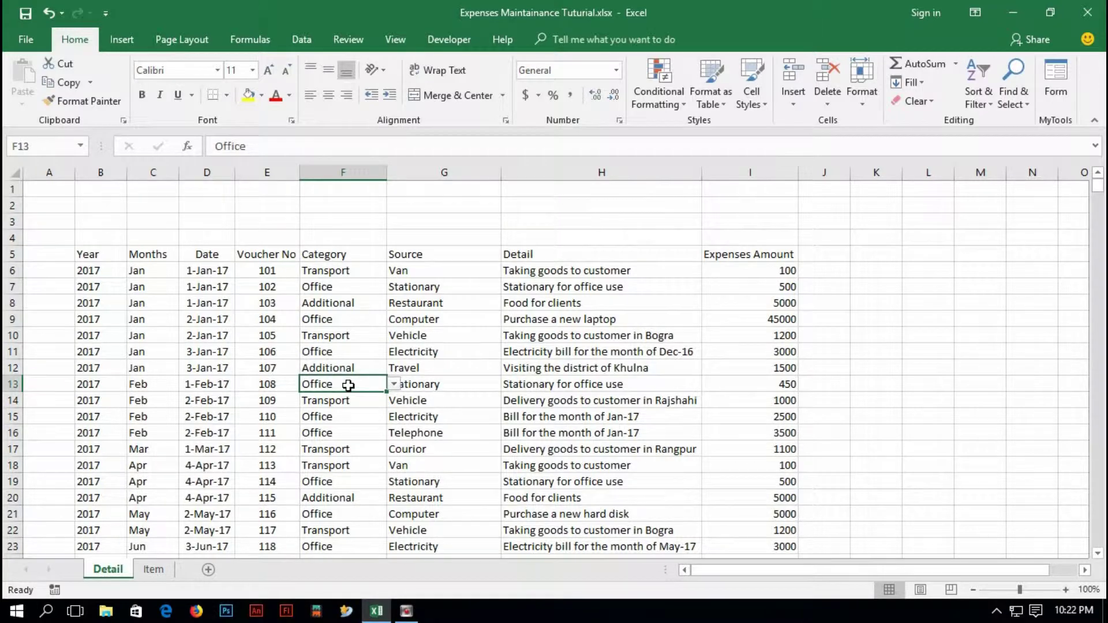
{"action": "left_click", "coordinate": [349, 400]}
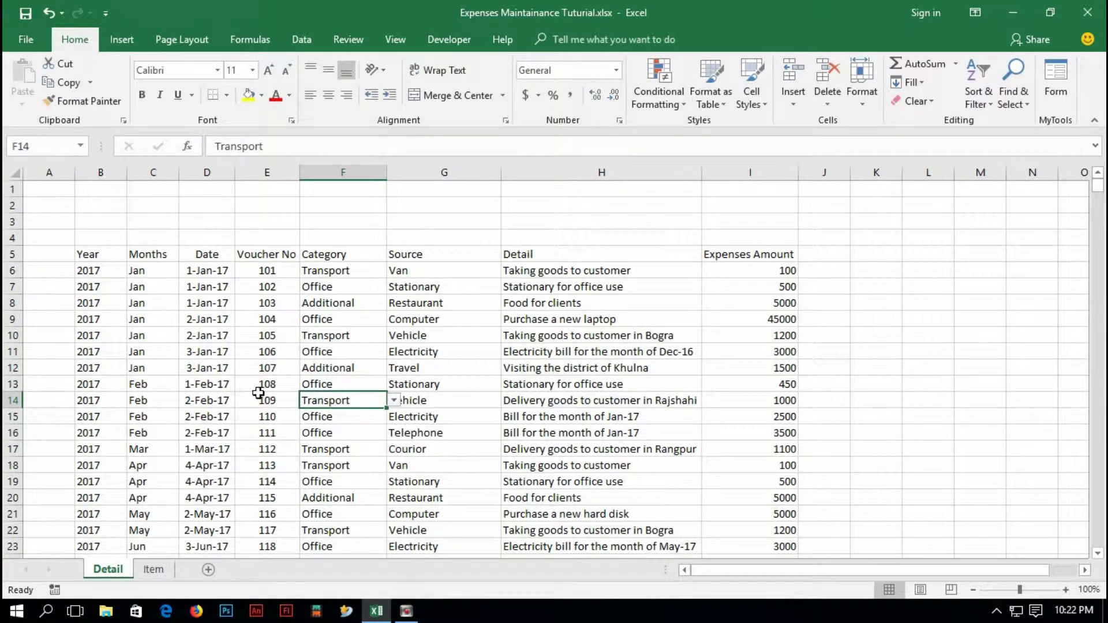
{"action": "scroll", "coordinate": [258, 393], "scroll_direction": "down", "scroll_amount": 8}
{"action": "scroll", "coordinate": [260, 388], "scroll_direction": "up", "scroll_amount": 8}
{"action": "scroll", "coordinate": [127, 341], "scroll_direction": "down", "scroll_amount": 11}
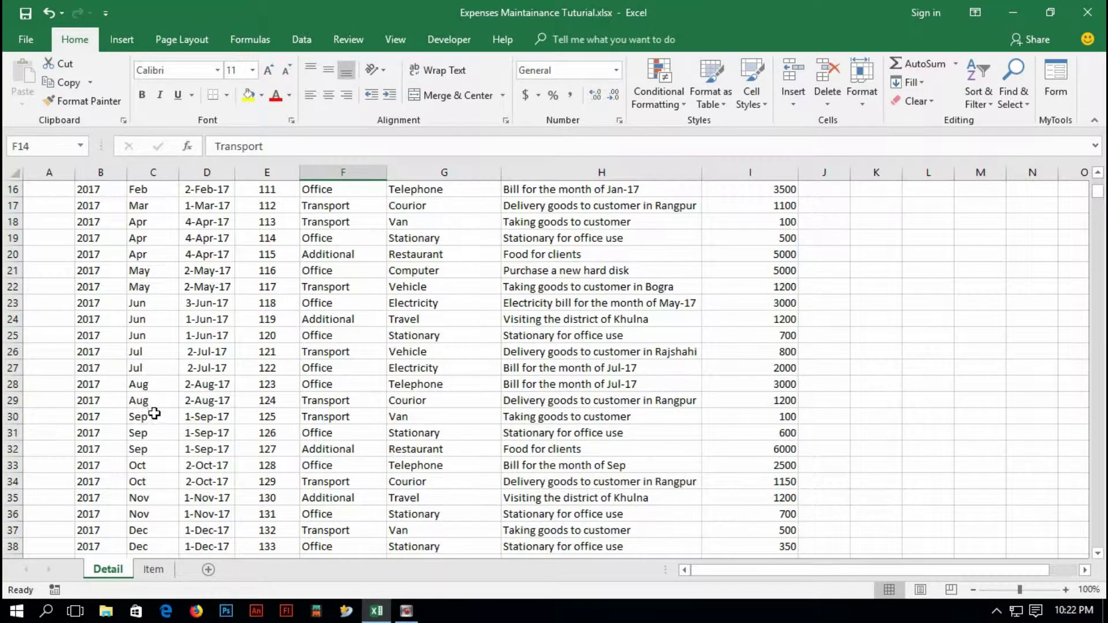
{"action": "scroll", "coordinate": [216, 450], "scroll_direction": "up", "scroll_amount": 11}
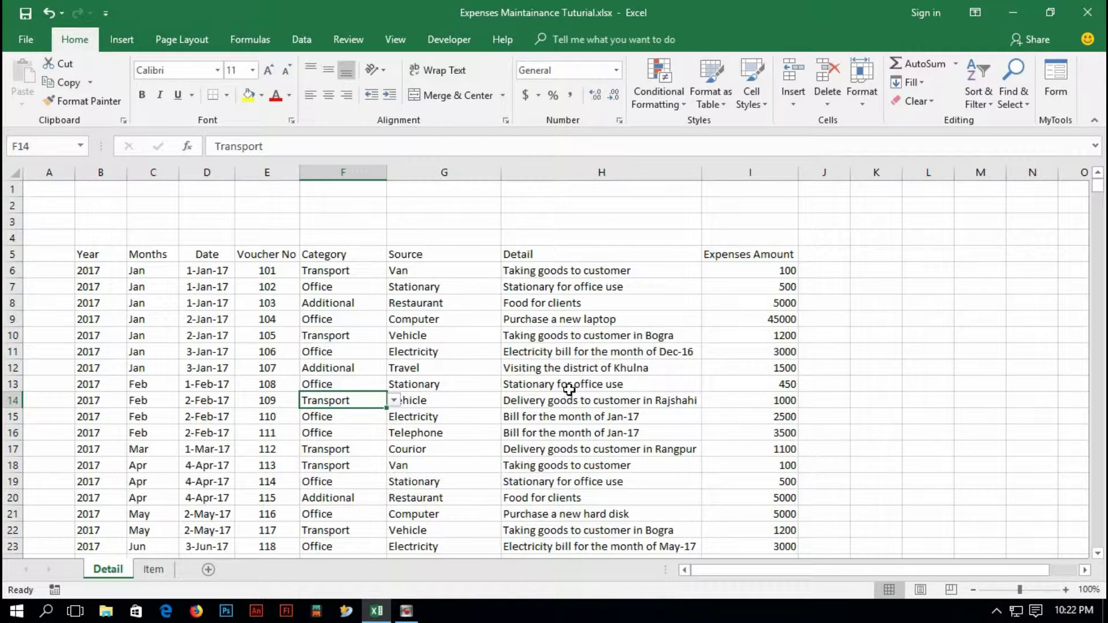
{"action": "left_click", "coordinate": [512, 381]}
{"action": "left_click", "coordinate": [241, 369]}
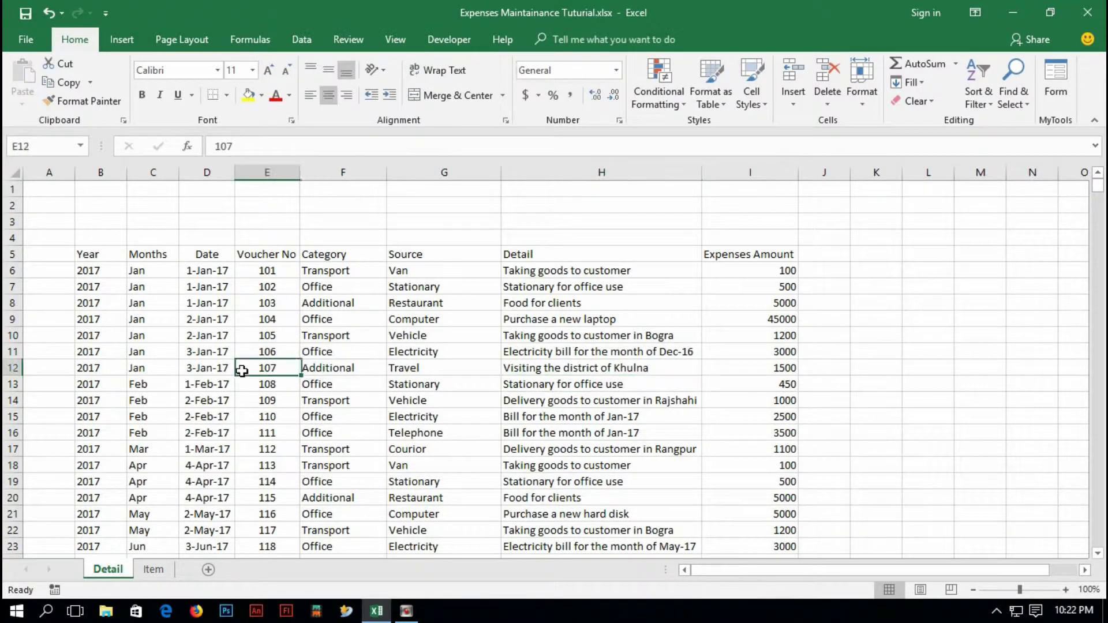
{"action": "left_click", "coordinate": [194, 353]}
{"action": "left_click", "coordinate": [409, 354]}
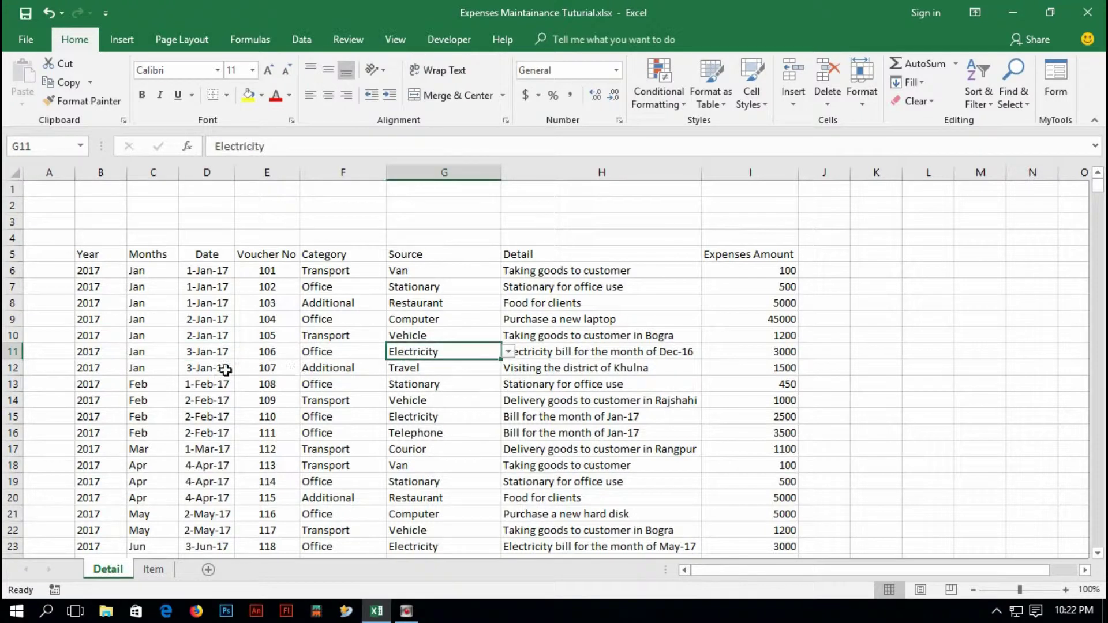
Insert a blank row 11 above the 3-Jan-17 Electricity entry
{"action": "left_click", "coordinate": [13, 351]}
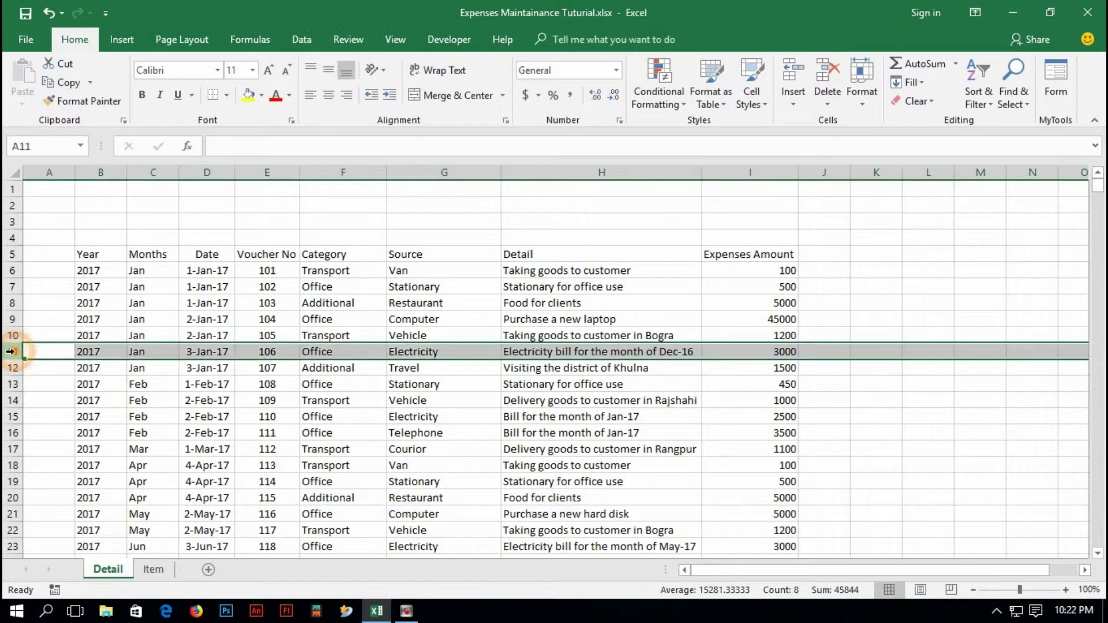
{"action": "right_click", "coordinate": [15, 353]}
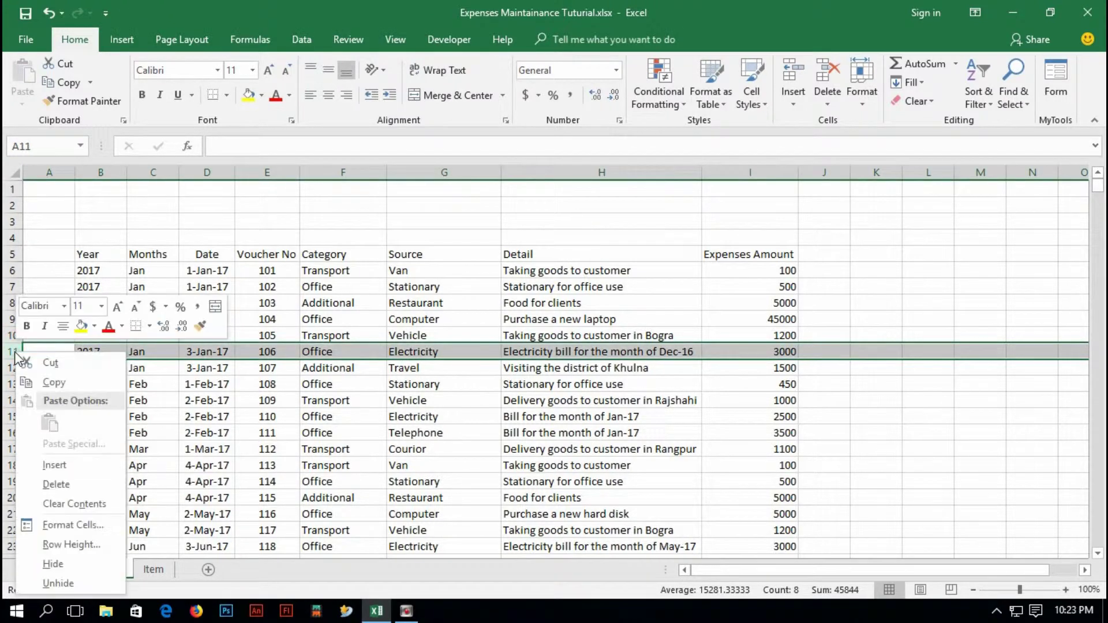
{"action": "left_click", "coordinate": [54, 465]}
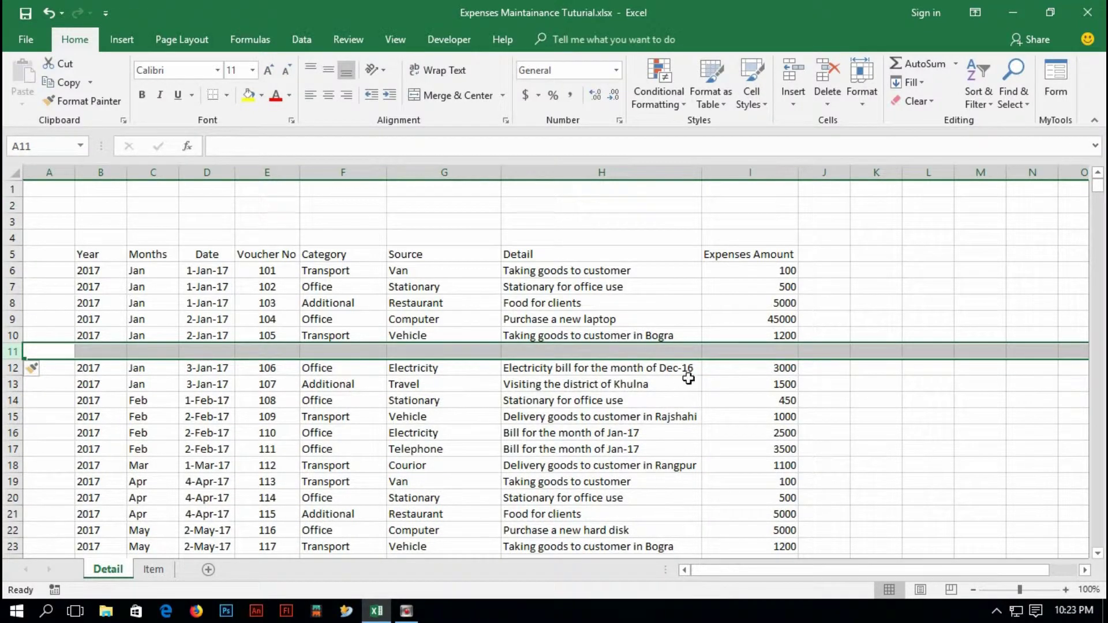
Enter =SUM(I6:I10) in I11 to total 51800 and label H11 'Total'
{"action": "left_click", "coordinate": [732, 350]}
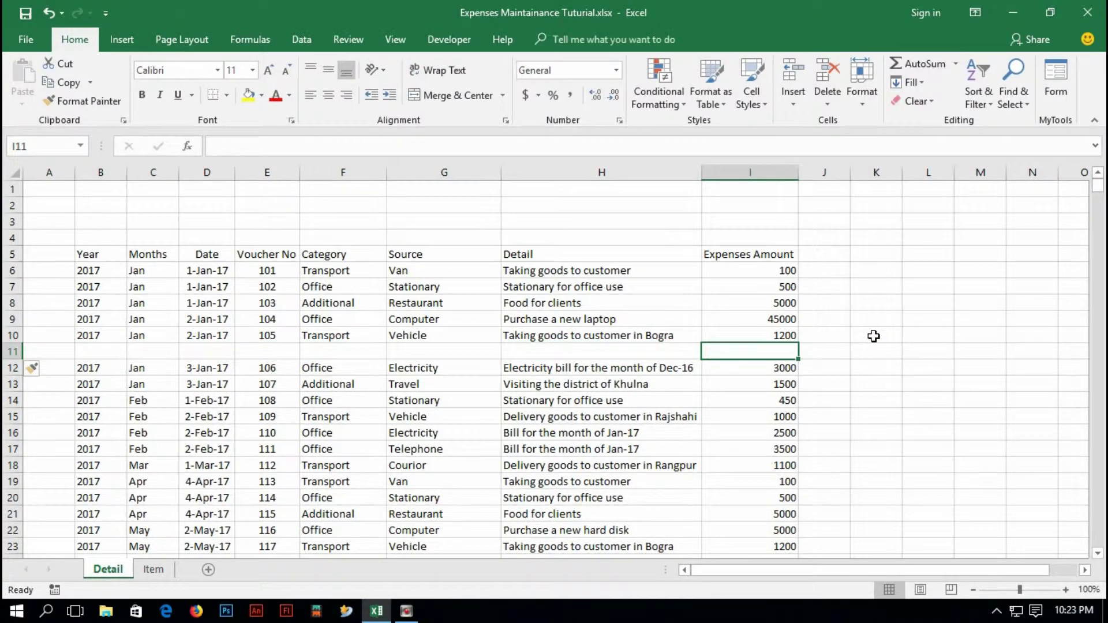
{"action": "type", "text": "="}
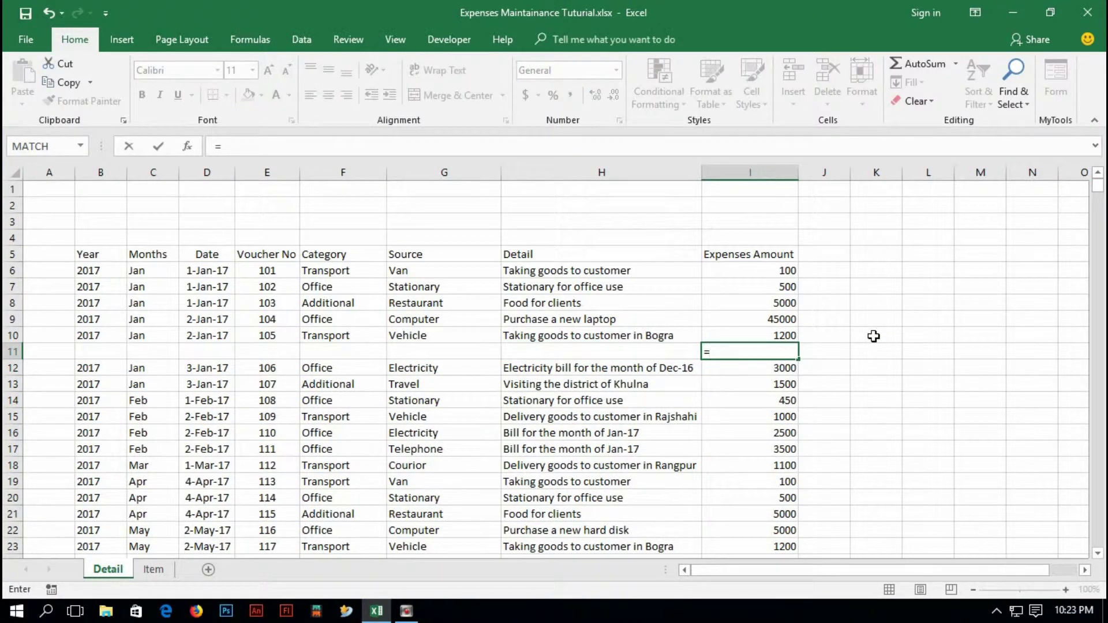
{"action": "type", "text": "su"}
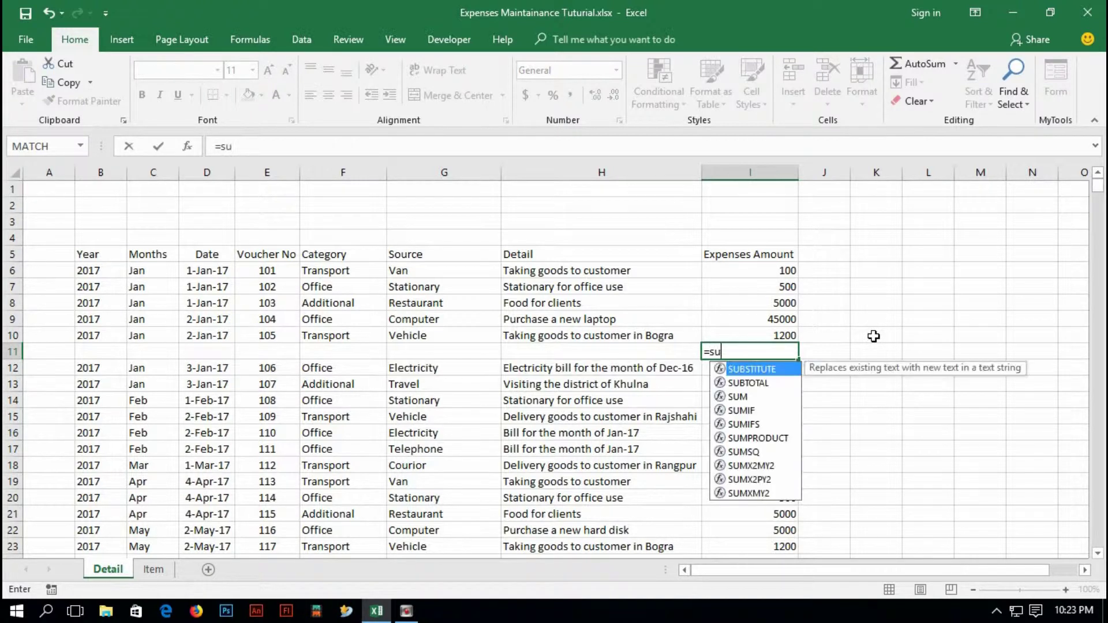
{"action": "type", "text": "m("}
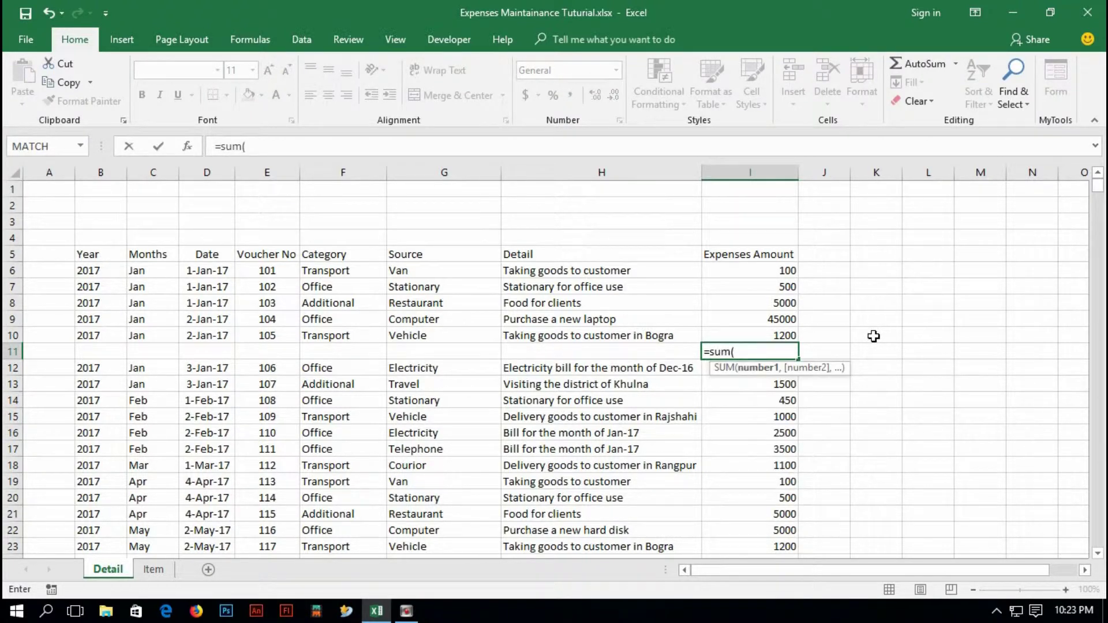
{"action": "key", "text": "Up"}
{"action": "key", "text": "shift+Up"}
{"action": "key", "text": "shift+Up"}
{"action": "key", "text": "shift+Up"}
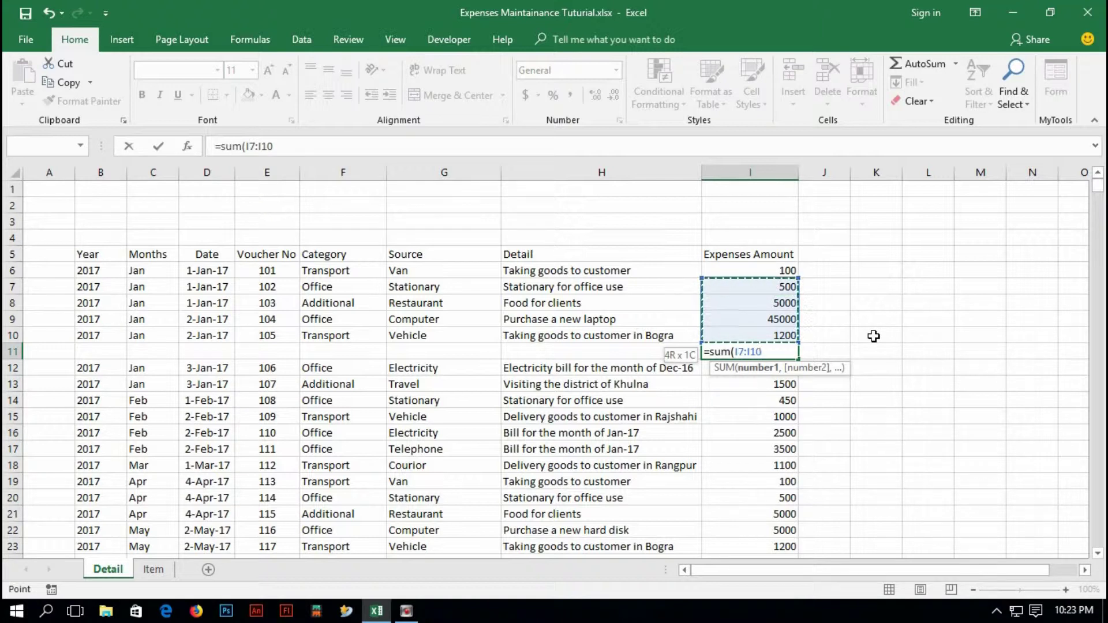
{"action": "key", "text": "shift+Up"}
{"action": "key", "text": "Return"}
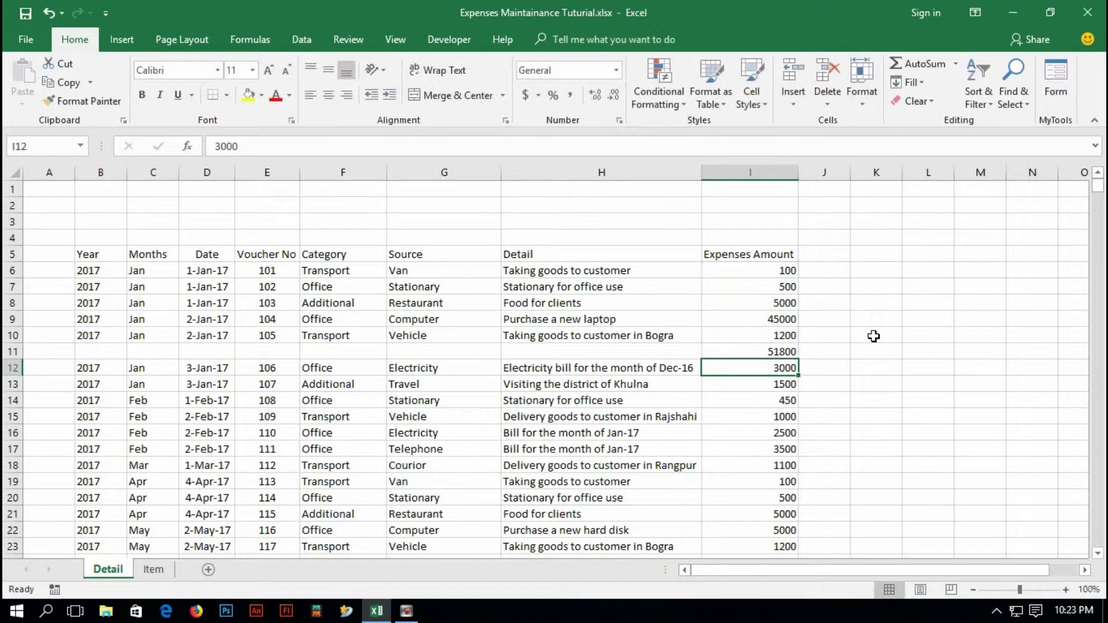
{"action": "left_click", "coordinate": [590, 353]}
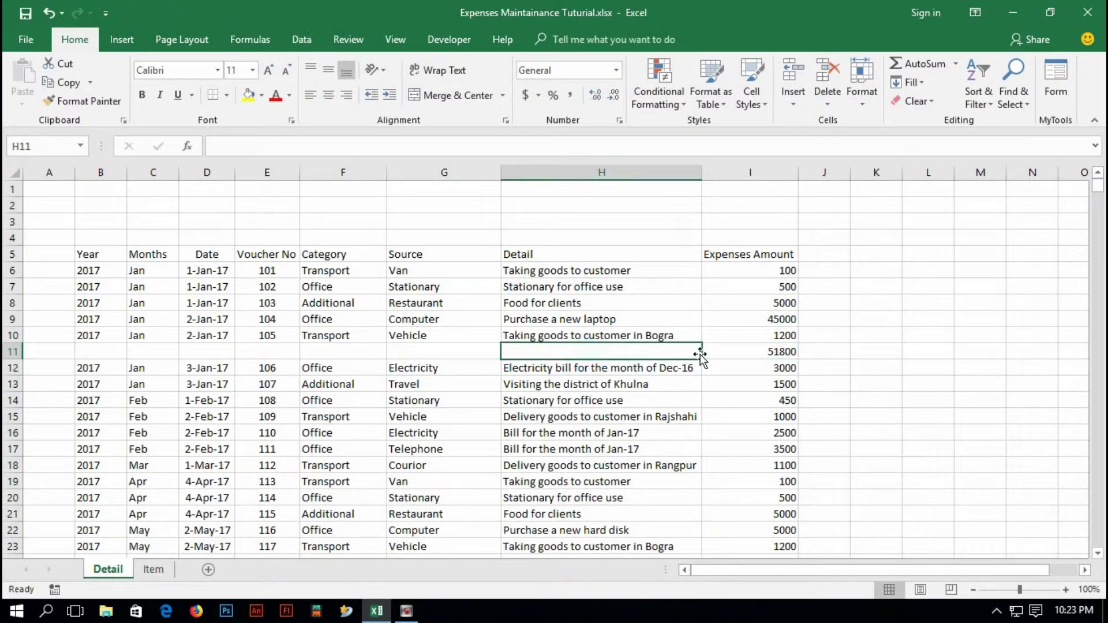
{"action": "type", "text": "Total"}
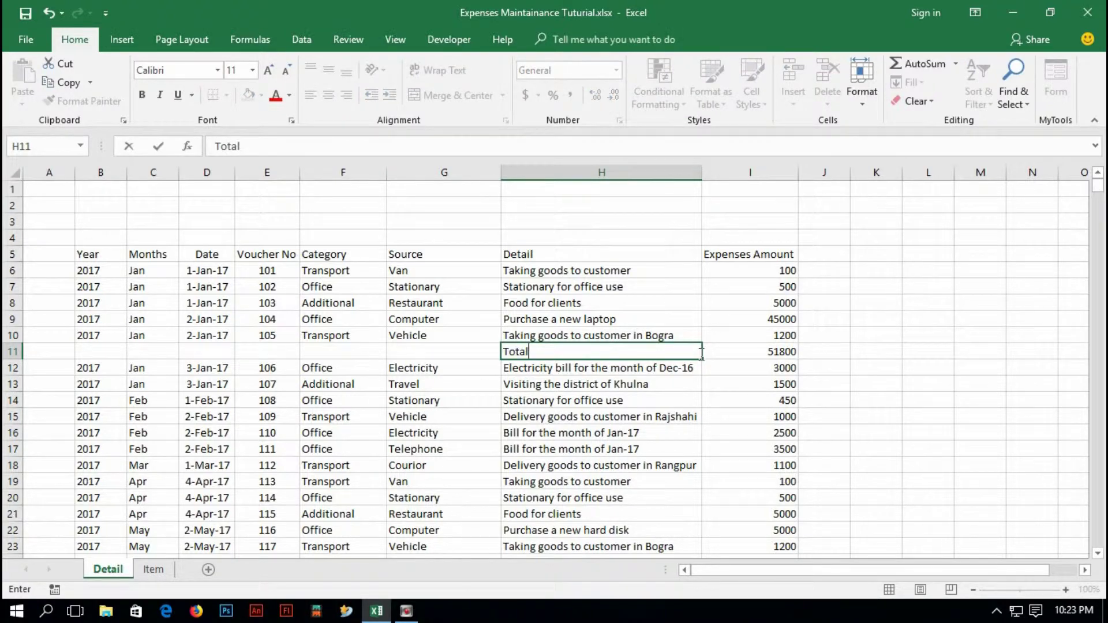
{"action": "key", "text": "Return"}
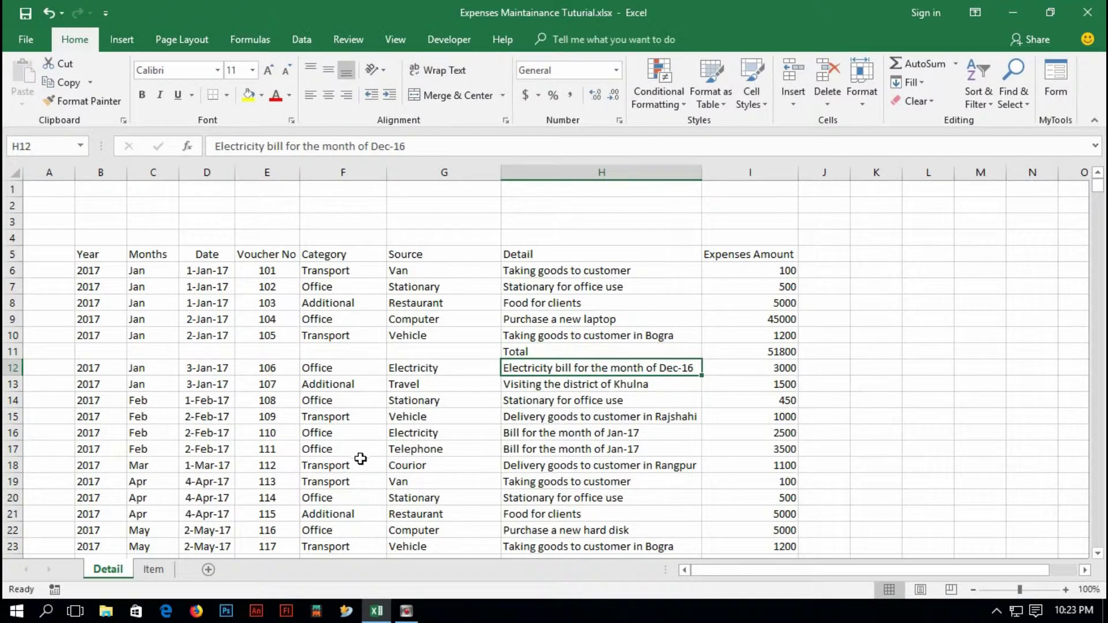
Insert a blank row 14 before the February entries, then check the amounts in I9 and I11
{"action": "left_click", "coordinate": [11, 416]}
{"action": "right_click", "coordinate": [11, 418]}
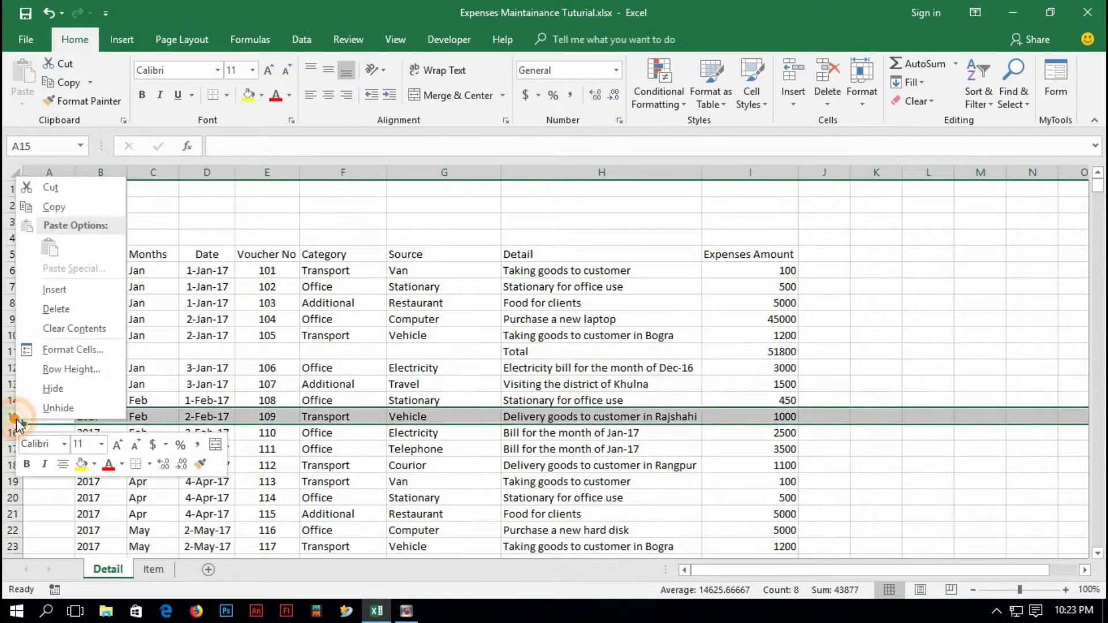
{"action": "key", "text": "Escape"}
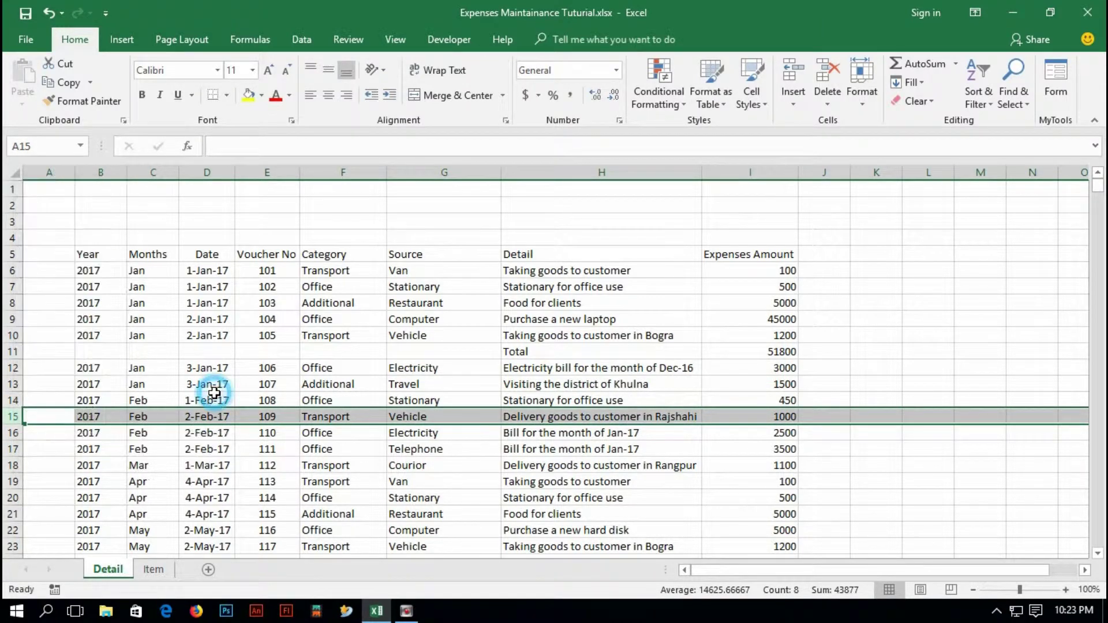
{"action": "right_click", "coordinate": [14, 401]}
{"action": "left_click", "coordinate": [54, 274]}
{"action": "left_click", "coordinate": [615, 403]}
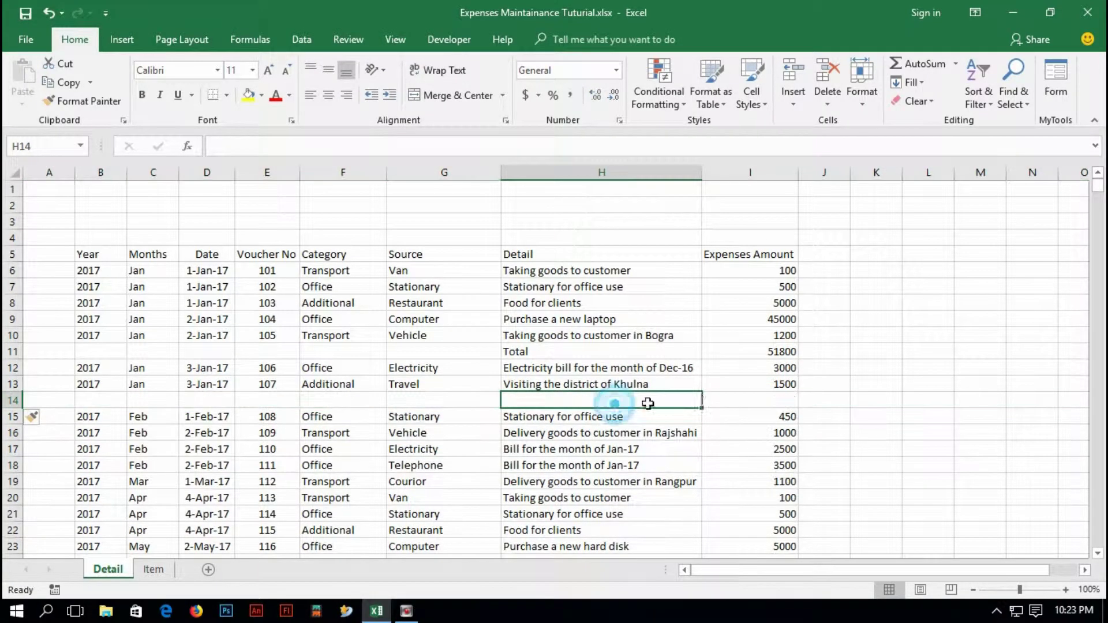
{"action": "left_click", "coordinate": [705, 400]}
{"action": "left_click", "coordinate": [763, 322]}
{"action": "key", "text": "Down"}
{"action": "key", "text": "Down"}
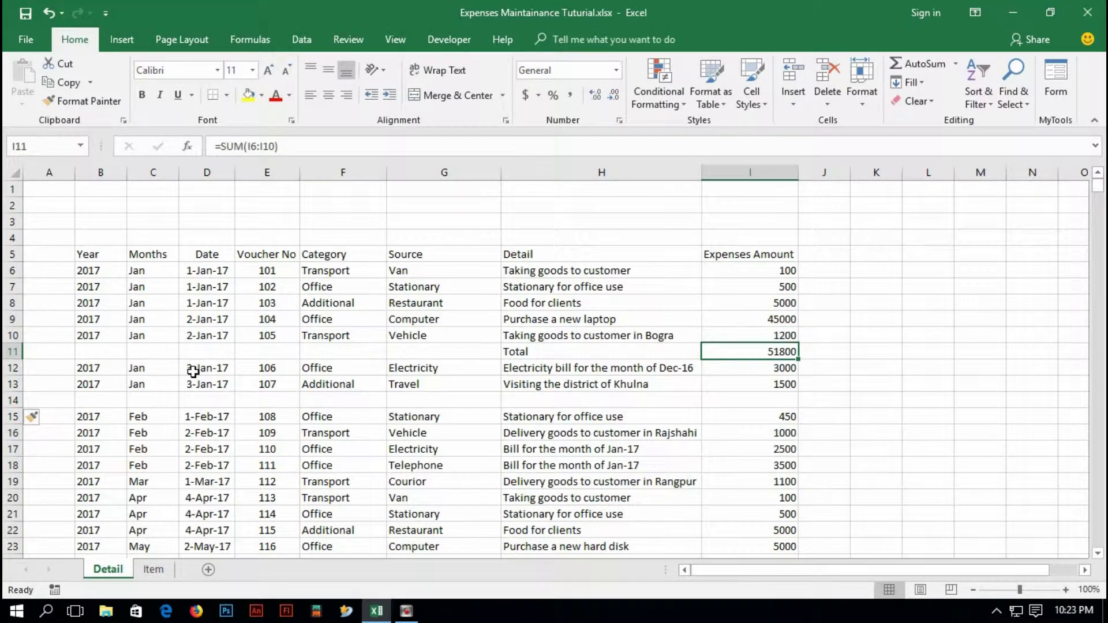
Delete the Total row 11 and the empty row 13
{"action": "left_click", "coordinate": [14, 352]}
{"action": "right_click", "coordinate": [20, 354]}
{"action": "left_click", "coordinate": [58, 484]}
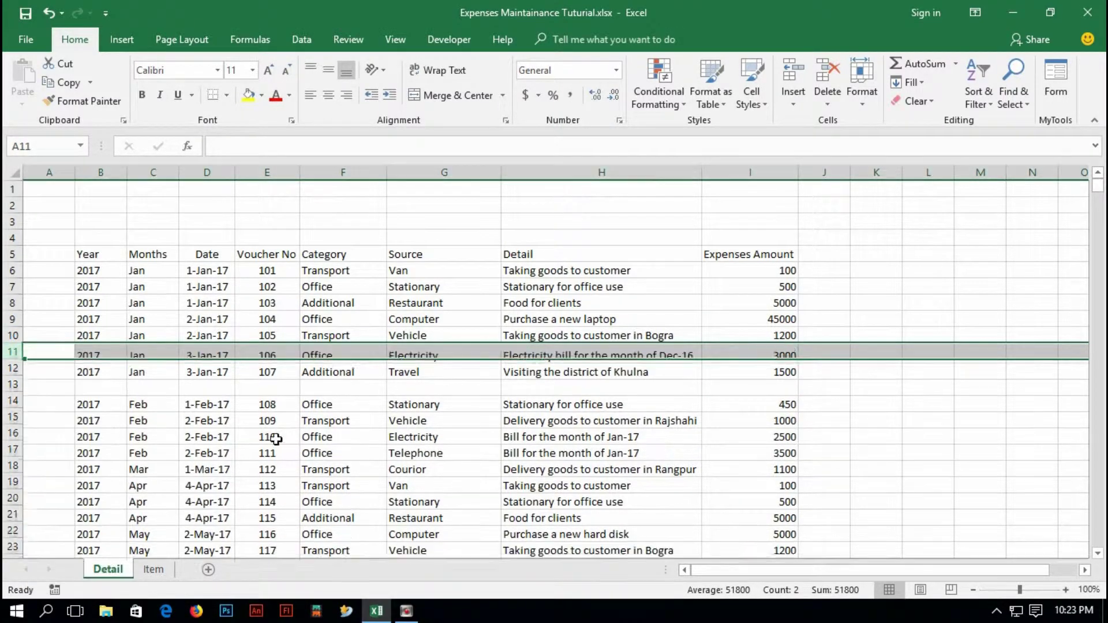
{"action": "left_click", "coordinate": [13, 385]}
{"action": "right_click", "coordinate": [13, 384]}
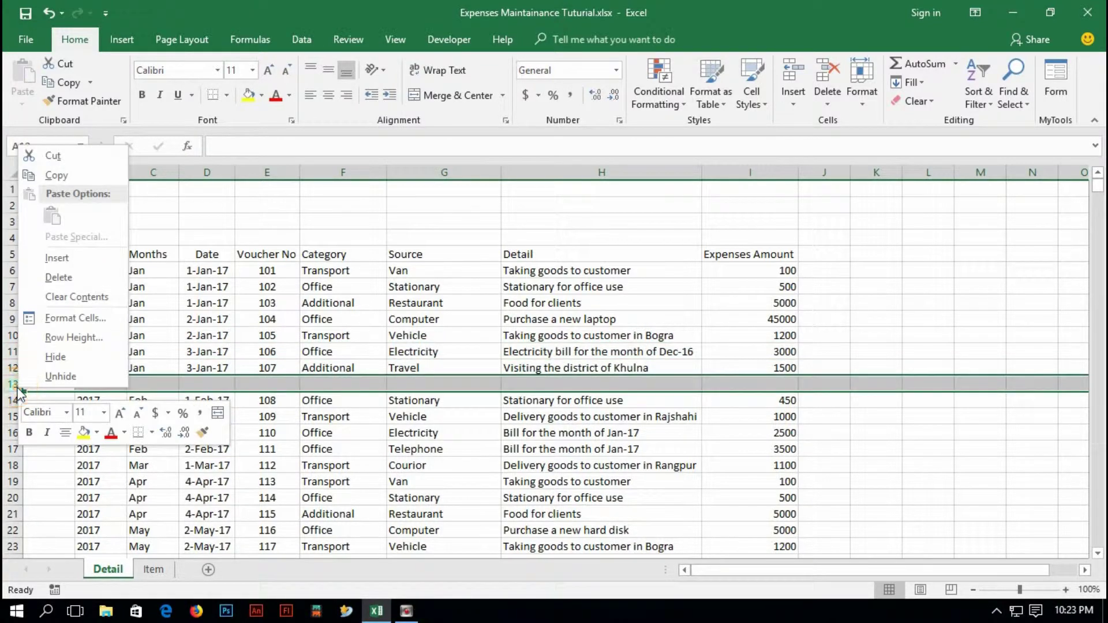
{"action": "left_click", "coordinate": [72, 281]}
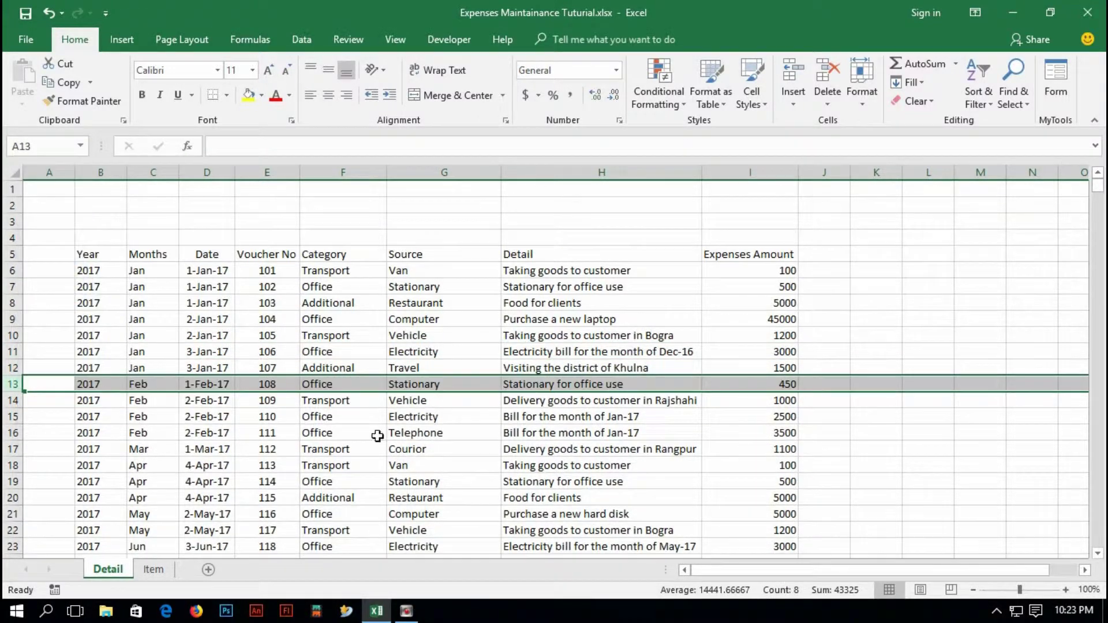
{"action": "left_click", "coordinate": [869, 331]}
{"action": "left_click", "coordinate": [860, 372]}
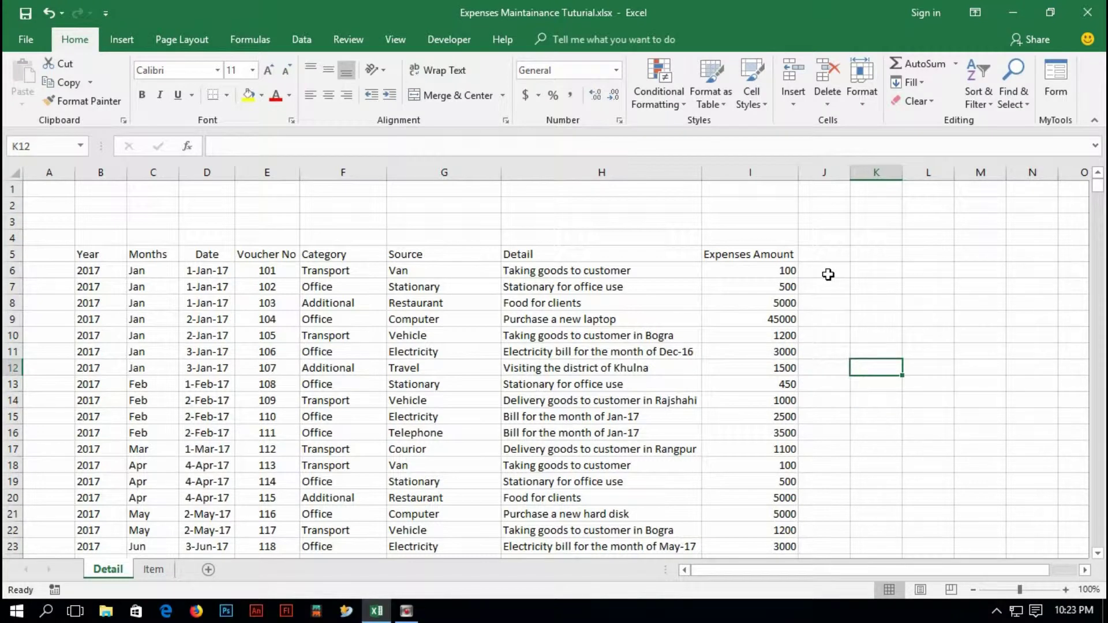
{"action": "left_click", "coordinate": [543, 363]}
{"action": "scroll", "coordinate": [266, 471], "scroll_direction": "down", "scroll_amount": 13}
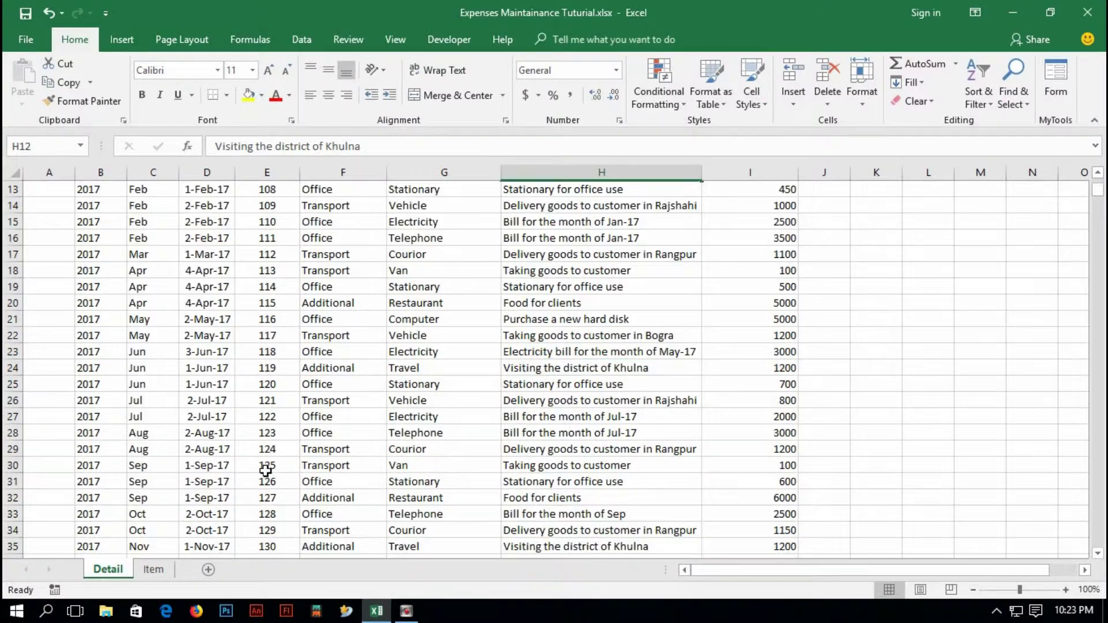
{"action": "scroll", "coordinate": [266, 470], "scroll_direction": "down", "scroll_amount": 6}
{"action": "scroll", "coordinate": [277, 488], "scroll_direction": "up", "scroll_amount": 19}
{"action": "left_click", "coordinate": [404, 270]}
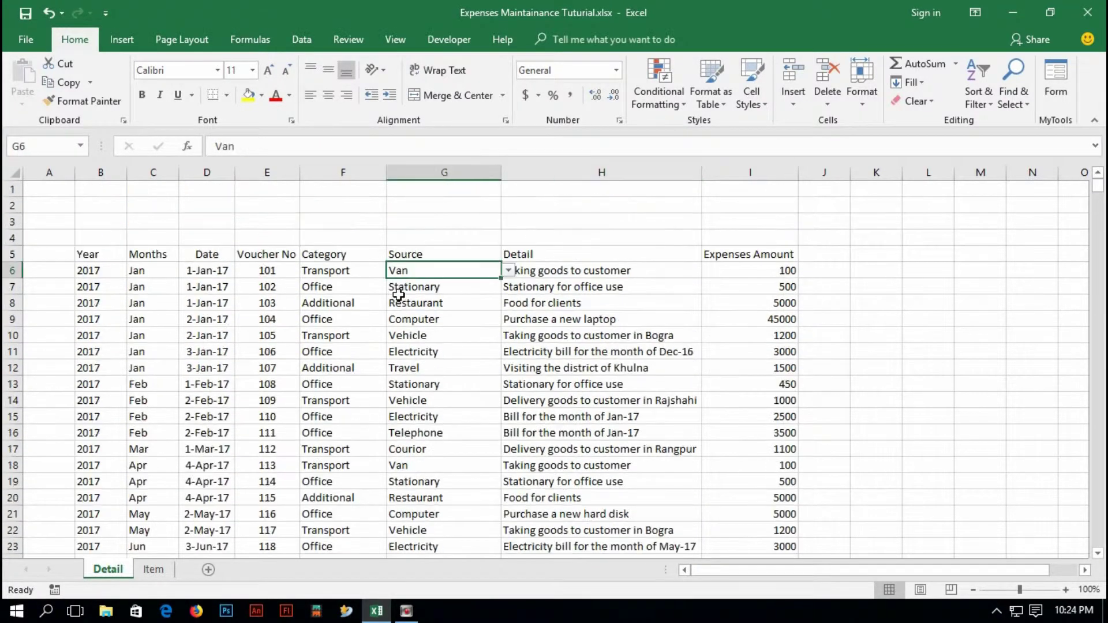
{"action": "left_click_drag", "start_coordinate": [398, 332], "coordinate": [398, 332]}
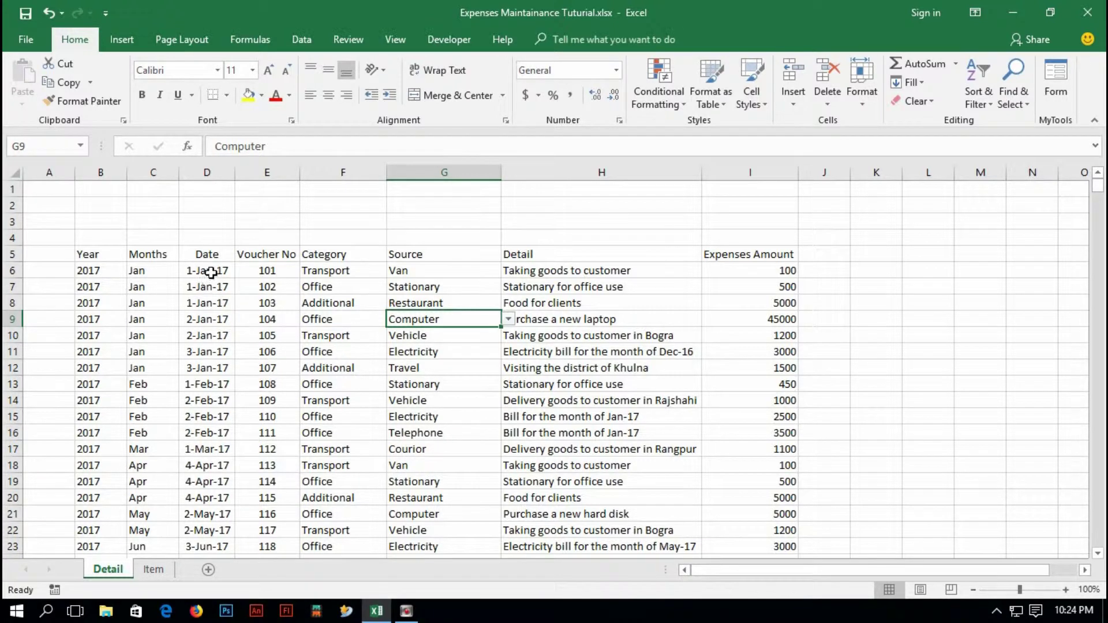
{"action": "left_click_drag", "start_coordinate": [212, 273], "coordinate": [207, 300]}
{"action": "left_click", "coordinate": [419, 94]}
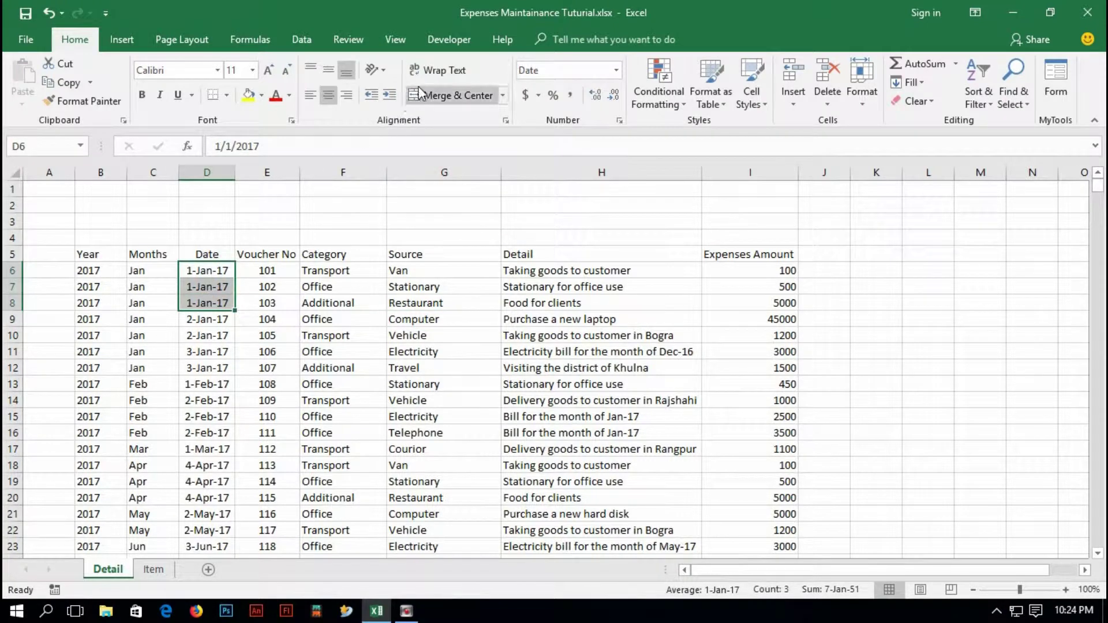
{"action": "left_click", "coordinate": [508, 368]}
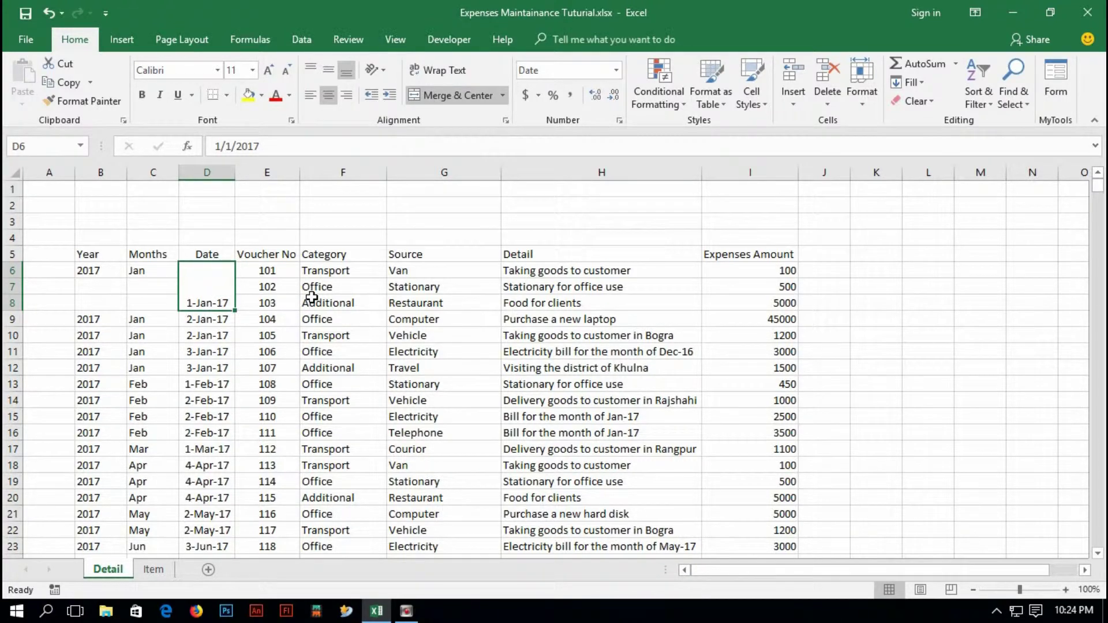
{"action": "key", "text": "ctrl+z"}
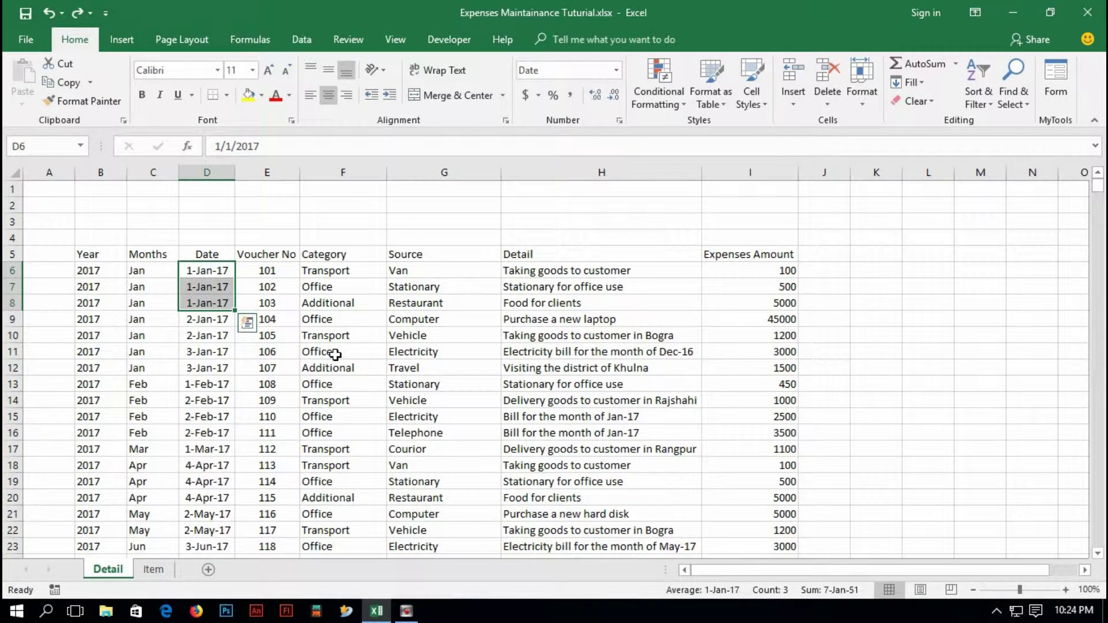
{"action": "left_click", "coordinate": [433, 353]}
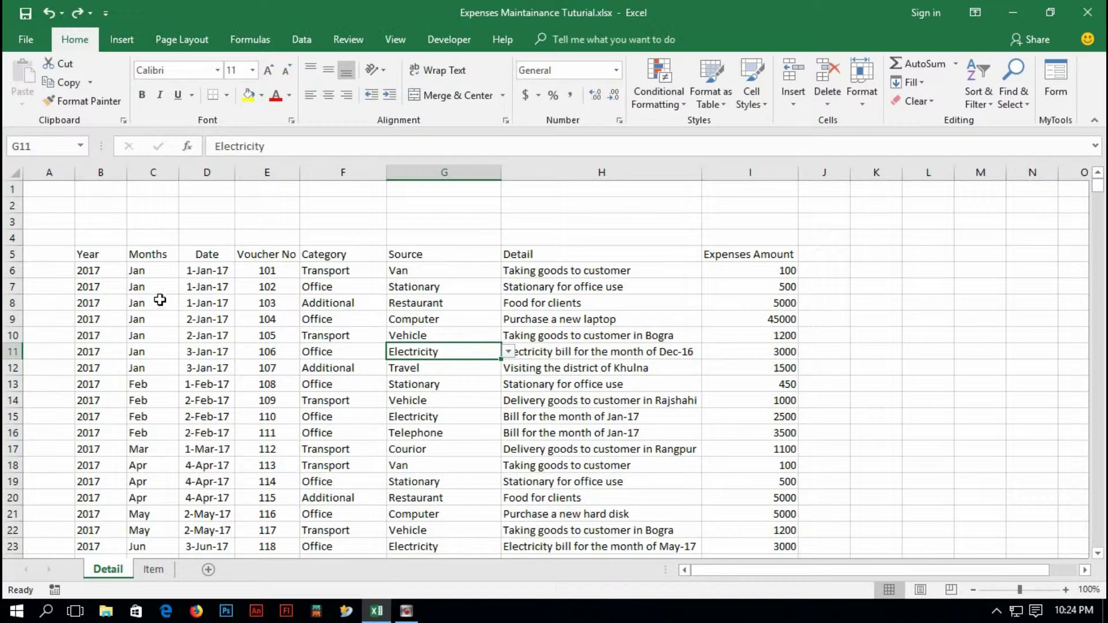
Delete empty rows 1 to 4 above the table
{"action": "left_click_drag", "start_coordinate": [13, 189], "coordinate": [10, 235]}
{"action": "right_click", "coordinate": [17, 228]}
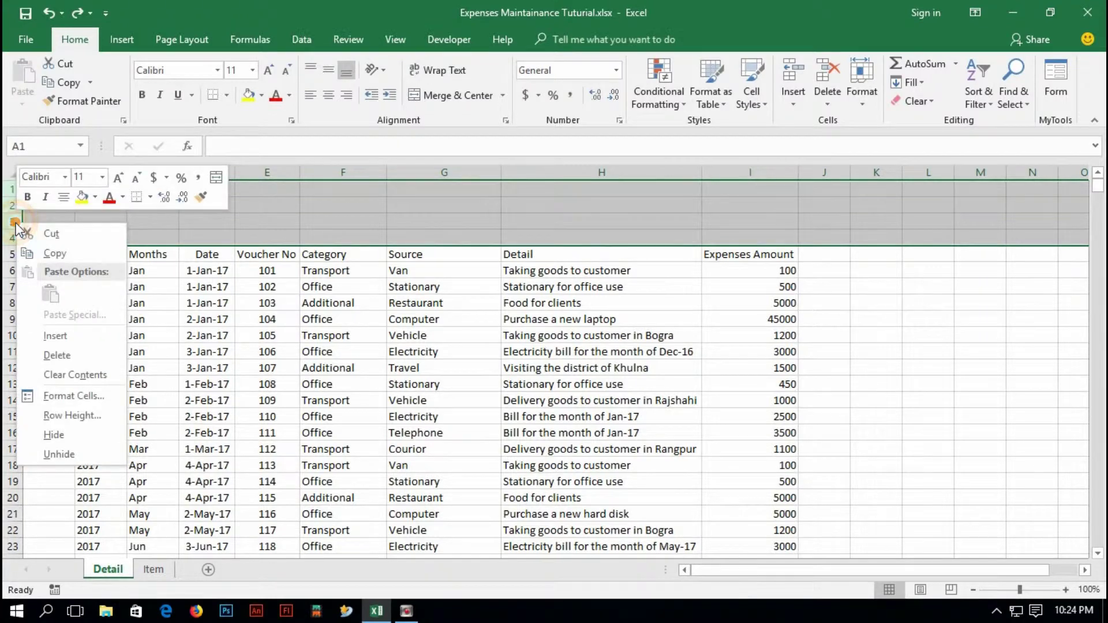
{"action": "left_click", "coordinate": [62, 357]}
{"action": "left_click", "coordinate": [276, 305]}
Check that the Year to Expenses Amount headers now sit in row 1
{"action": "left_click_drag", "start_coordinate": [98, 193], "coordinate": [741, 185]}
{"action": "left_click", "coordinate": [741, 189]}
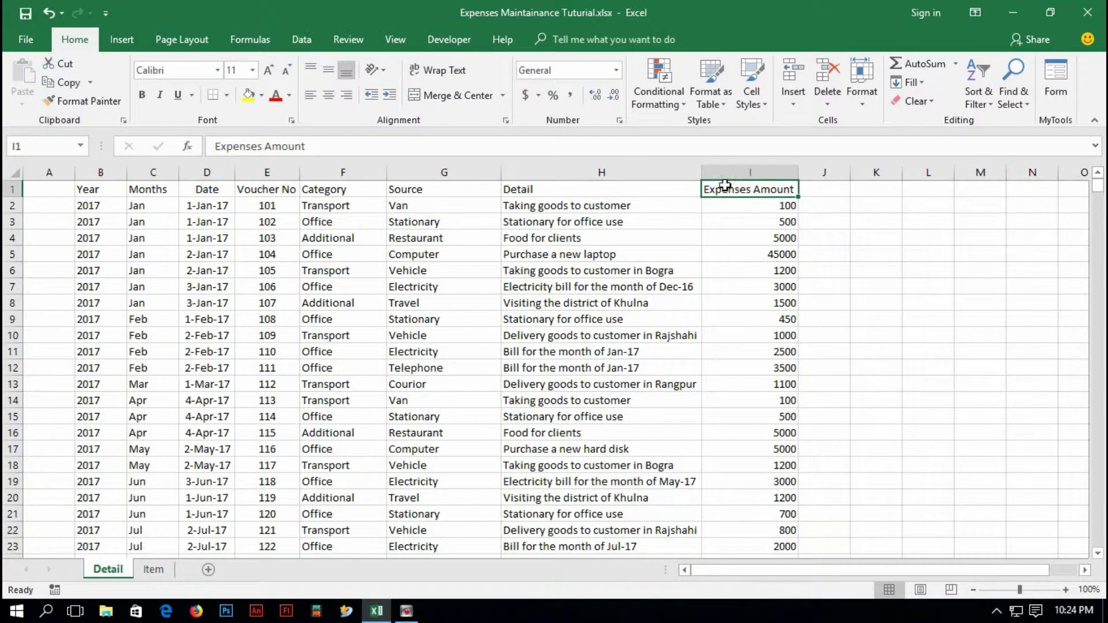
{"action": "left_click", "coordinate": [339, 270]}
{"action": "scroll", "coordinate": [268, 342], "scroll_direction": "down", "scroll_amount": 9}
{"action": "scroll", "coordinate": [268, 343], "scroll_direction": "down", "scroll_amount": 14}
{"action": "scroll", "coordinate": [268, 343], "scroll_direction": "up", "scroll_amount": 20}
{"action": "scroll", "coordinate": [268, 343], "scroll_direction": "up", "scroll_amount": 1}
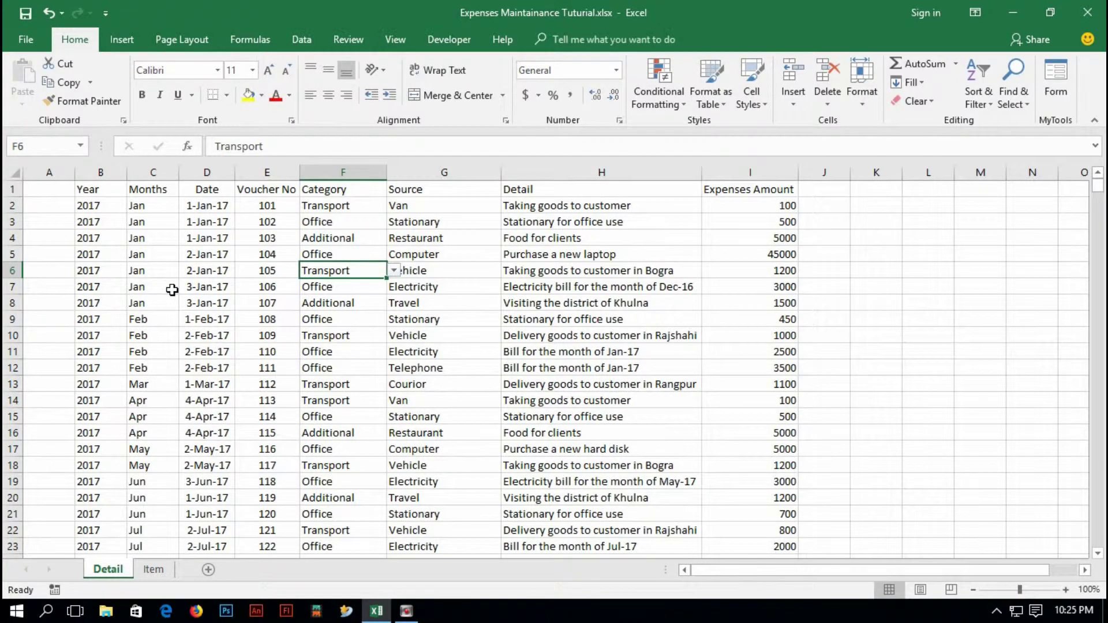
Bold and centre the B1:I1 headers, Year through Expenses Amount
{"action": "left_click_drag", "start_coordinate": [87, 189], "coordinate": [733, 182]}
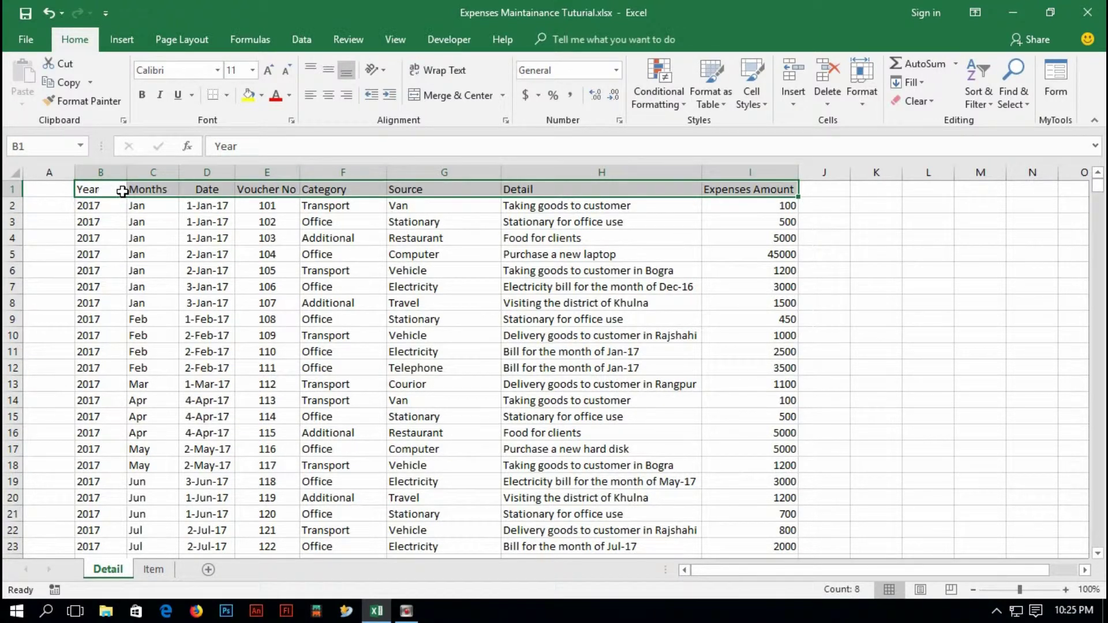
{"action": "left_click", "coordinate": [143, 96]}
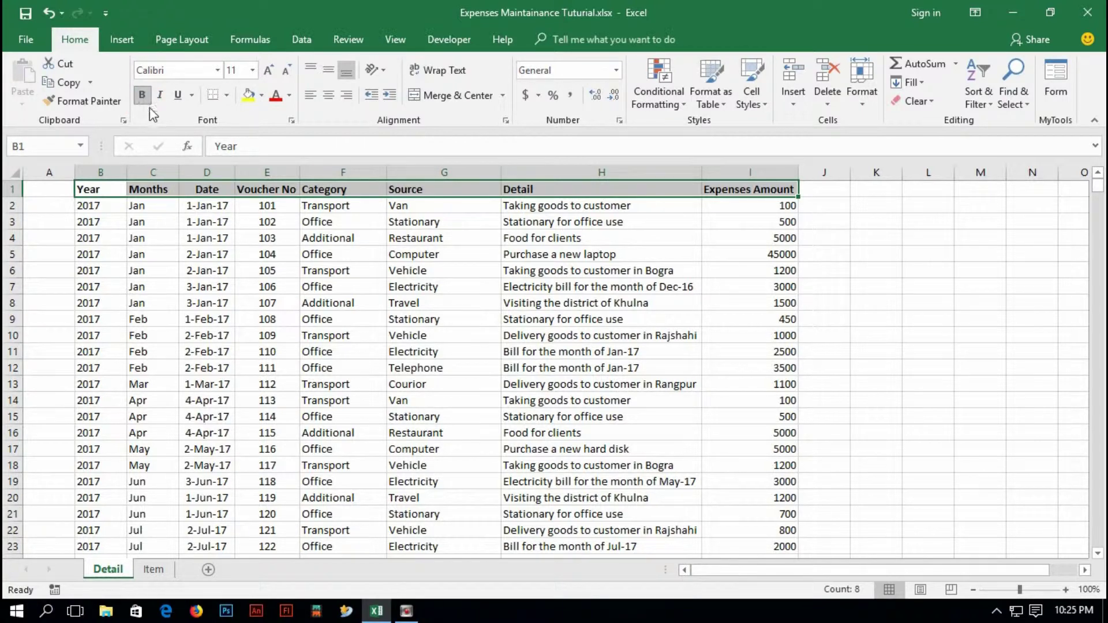
{"action": "left_click", "coordinate": [331, 95]}
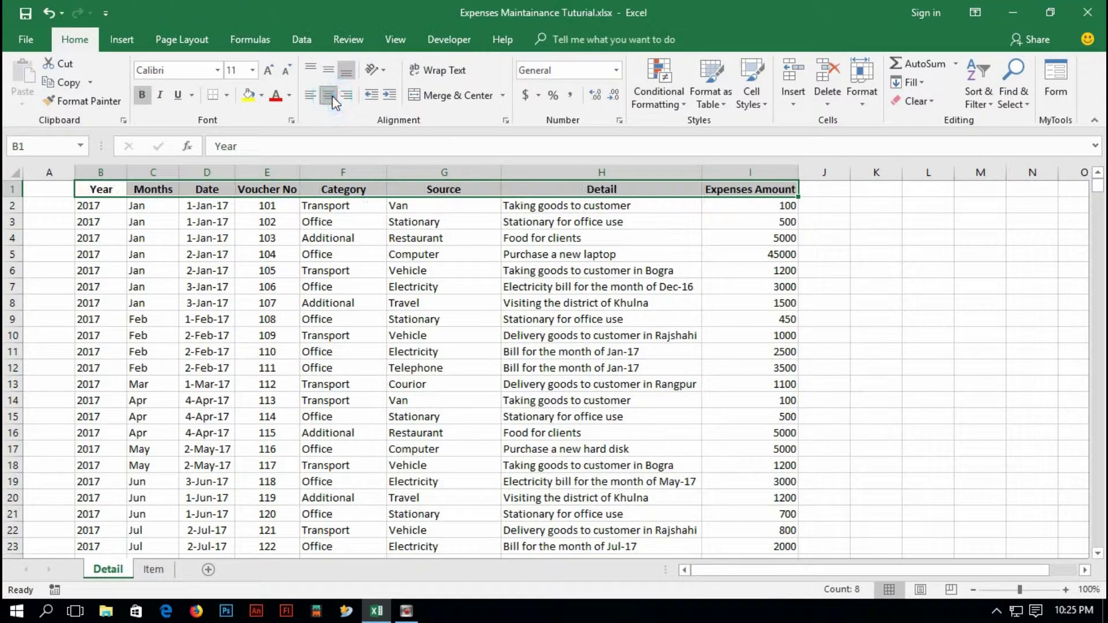
{"action": "left_click", "coordinate": [258, 243]}
Select the expense table from B1 down to the last entry in column I
{"action": "left_click_drag", "start_coordinate": [88, 195], "coordinate": [733, 463]}
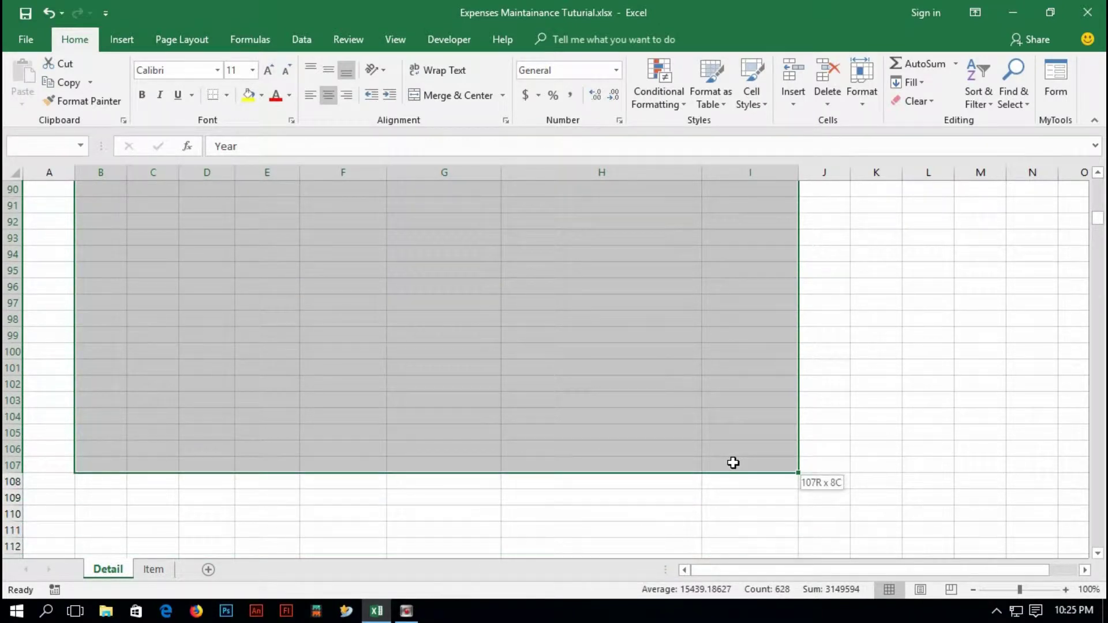
{"action": "left_click_drag", "start_coordinate": [733, 463], "coordinate": [652, 440]}
{"action": "scroll", "coordinate": [576, 414], "scroll_direction": "up", "scroll_amount": 20}
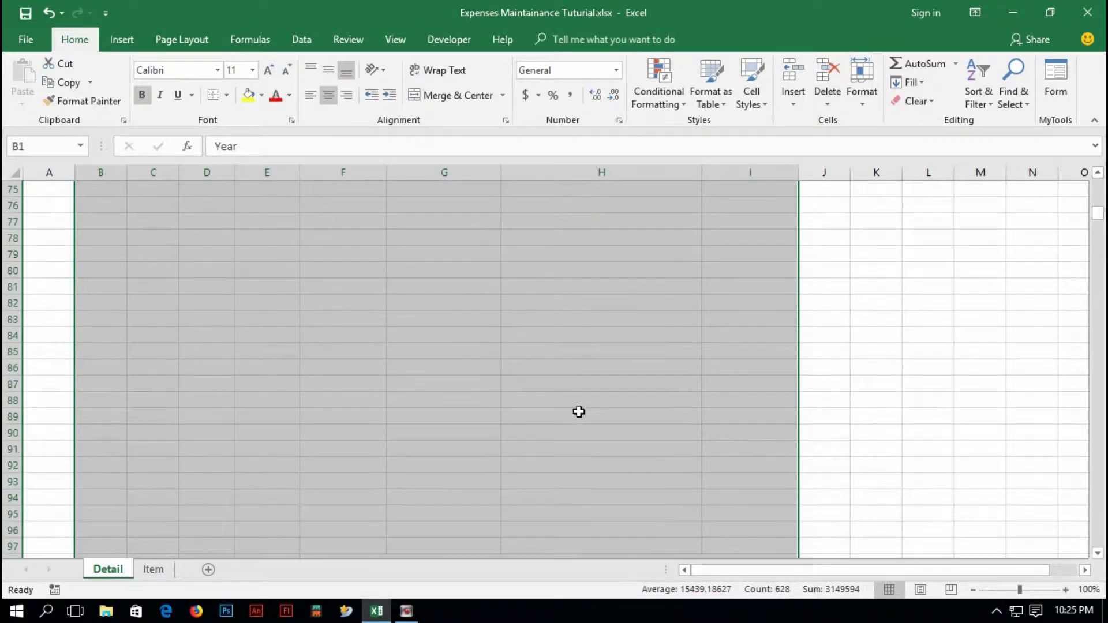
{"action": "scroll", "coordinate": [565, 404], "scroll_direction": "up", "scroll_amount": 4}
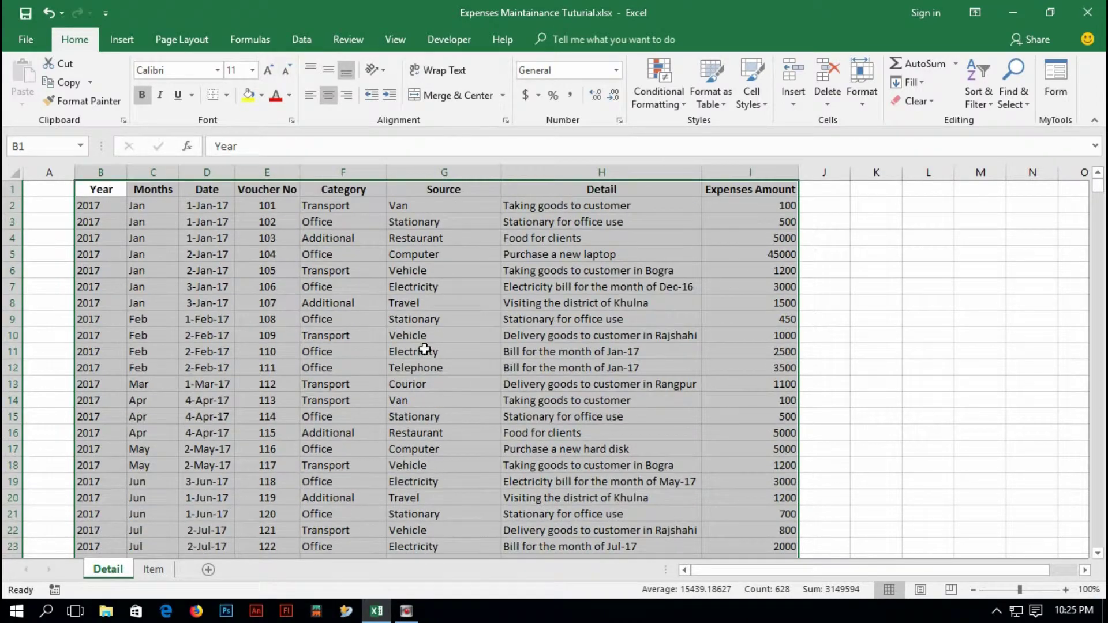
Apply light grey outline and inside borders to the selected table
{"action": "left_click", "coordinate": [227, 96]}
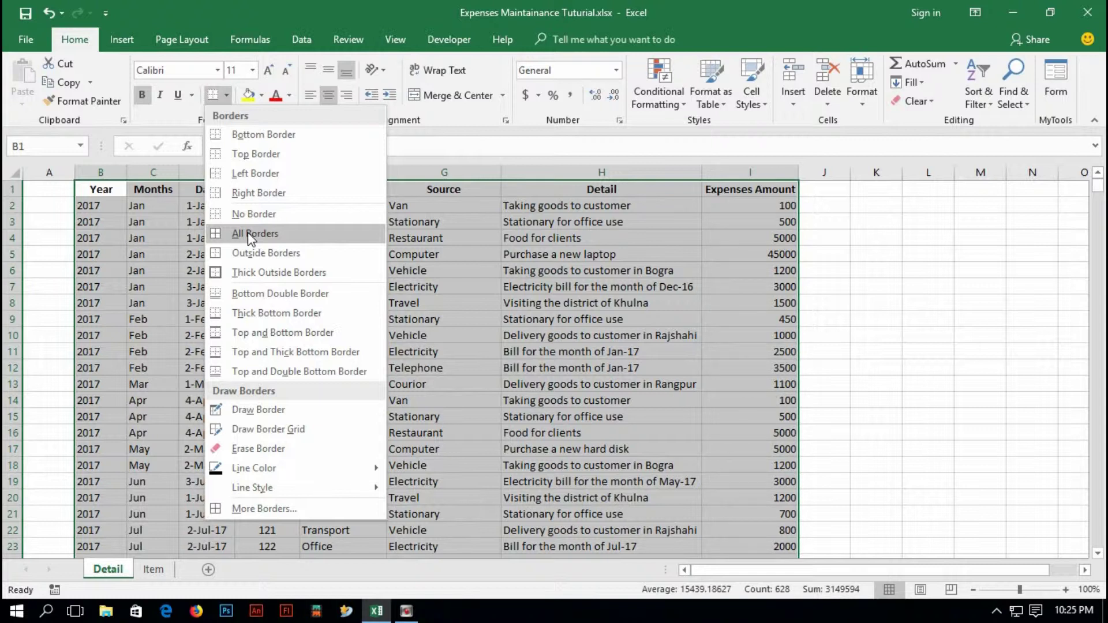
{"action": "left_click", "coordinate": [285, 510]}
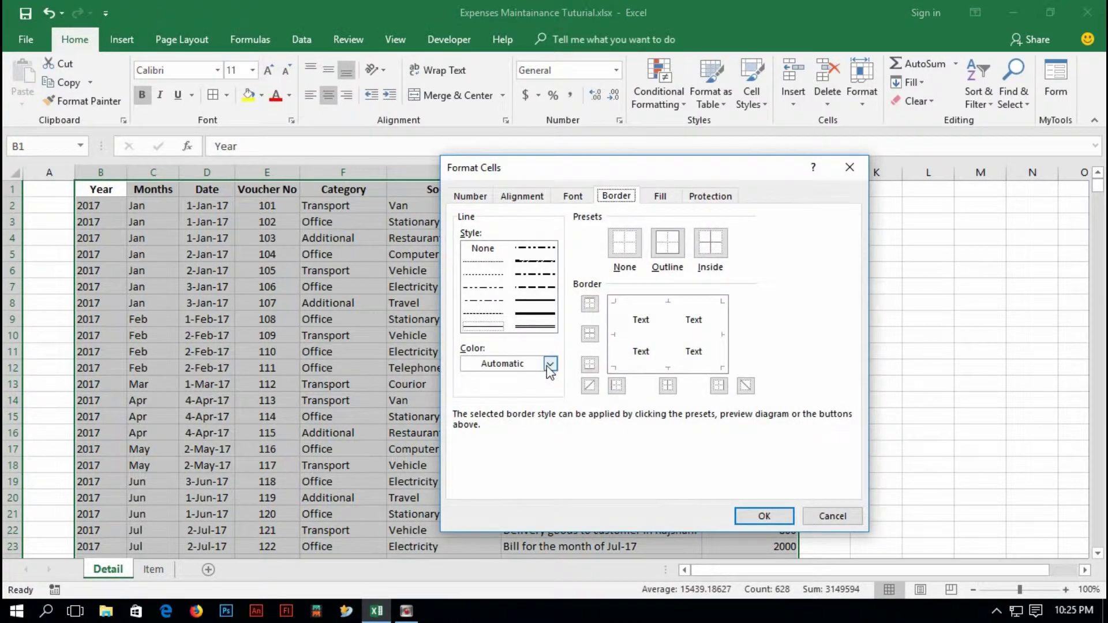
{"action": "left_click", "coordinate": [546, 366]}
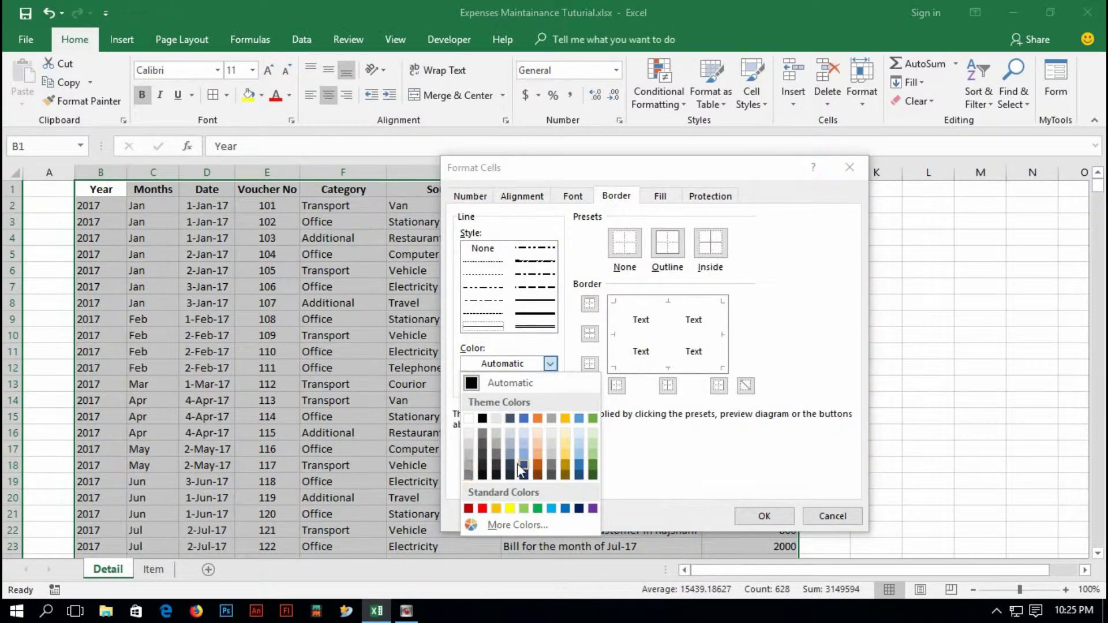
{"action": "left_click", "coordinate": [496, 434]}
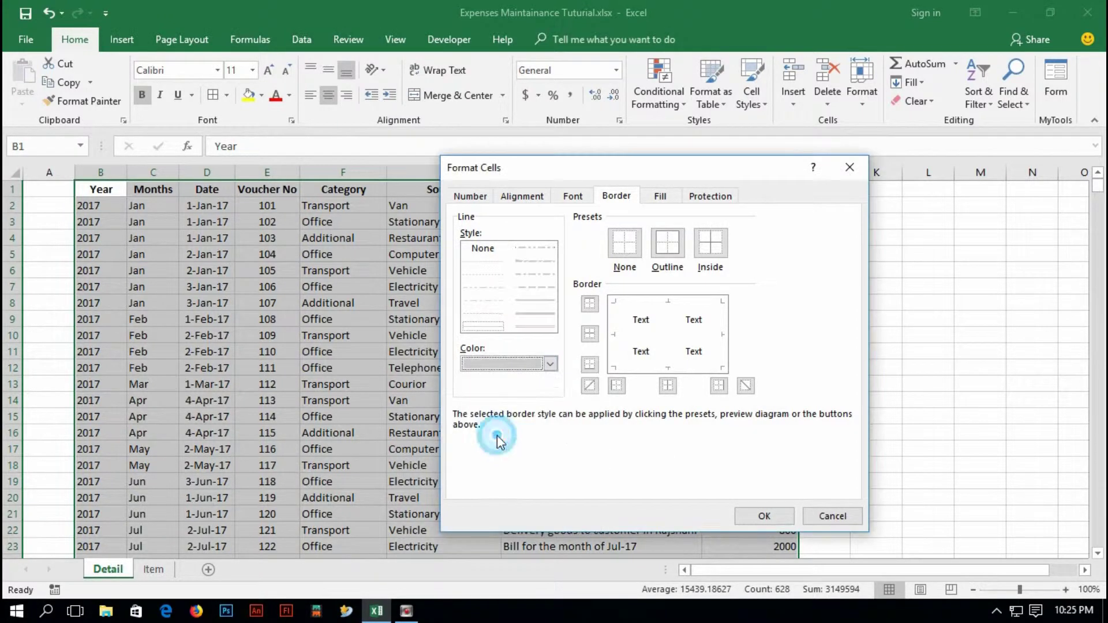
{"action": "left_click", "coordinate": [620, 332]}
{"action": "left_click", "coordinate": [638, 301]}
{"action": "left_click", "coordinate": [719, 317]}
{"action": "left_click", "coordinate": [667, 369]}
{"action": "left_click", "coordinate": [668, 346]}
{"action": "left_click", "coordinate": [649, 335]}
{"action": "left_click", "coordinate": [761, 516]}
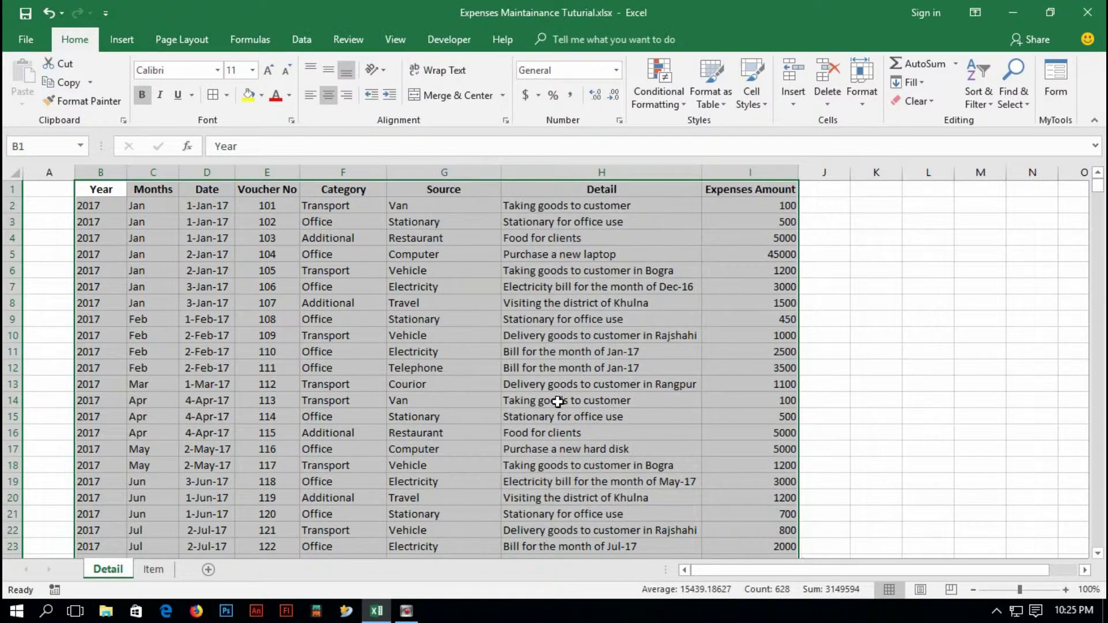
{"action": "left_click", "coordinate": [744, 467]}
{"action": "left_click", "coordinate": [824, 318]}
Uncheck Gridlines View under Page Layout so only the grey table borders show
{"action": "left_click", "coordinate": [881, 302]}
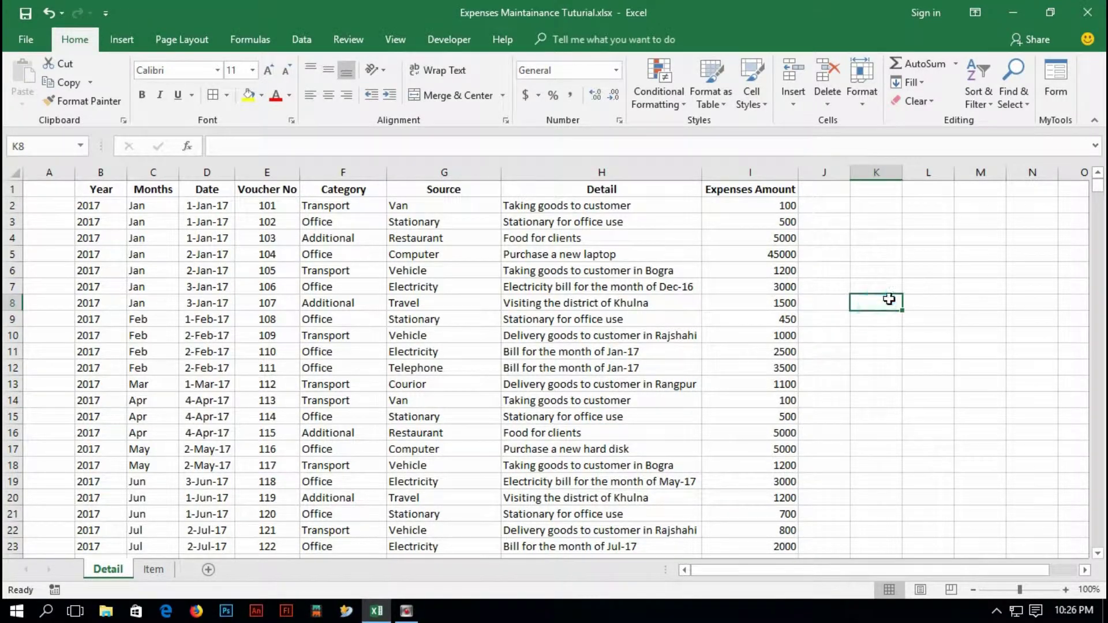
{"action": "left_click", "coordinate": [879, 235]}
{"action": "left_click", "coordinate": [881, 215]}
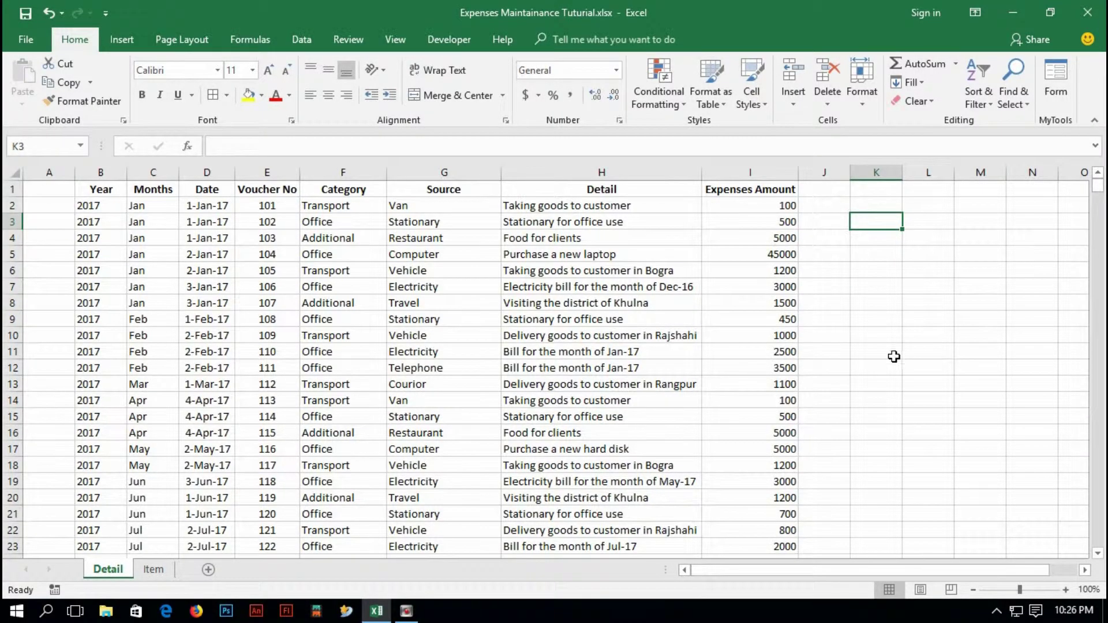
{"action": "left_click", "coordinate": [171, 44]}
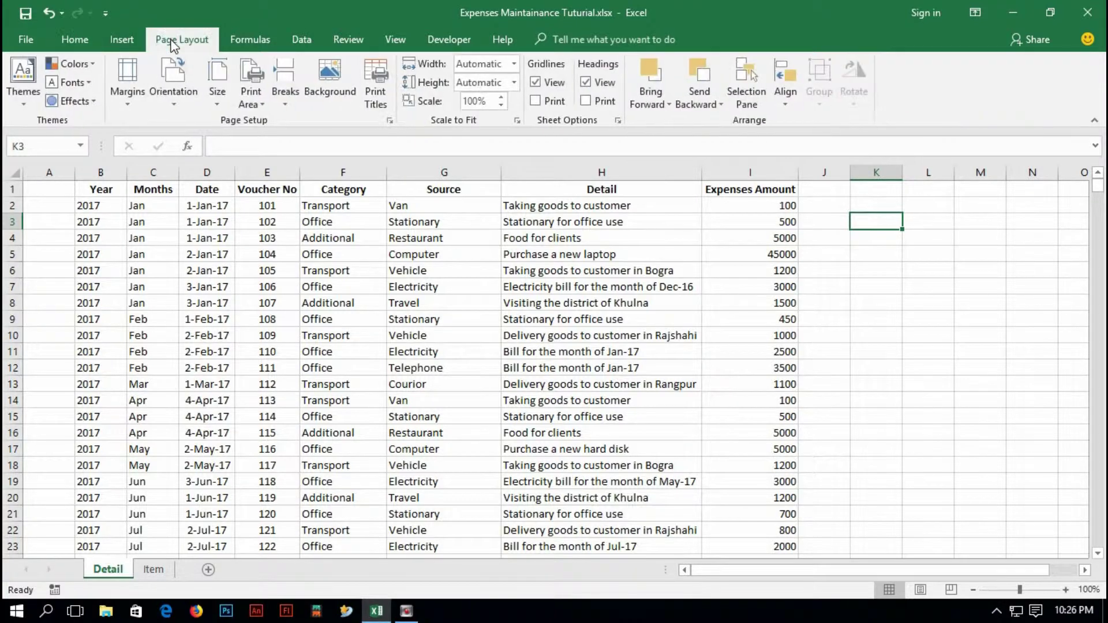
{"action": "left_click", "coordinate": [535, 82]}
{"action": "left_click", "coordinate": [727, 406]}
{"action": "scroll", "coordinate": [433, 321], "scroll_direction": "down", "scroll_amount": 10}
{"action": "scroll", "coordinate": [335, 353], "scroll_direction": "up", "scroll_amount": 10}
{"action": "left_click", "coordinate": [339, 350]}
Try a selection of columns B through H, then scroll through the table
{"action": "left_click", "coordinate": [483, 321]}
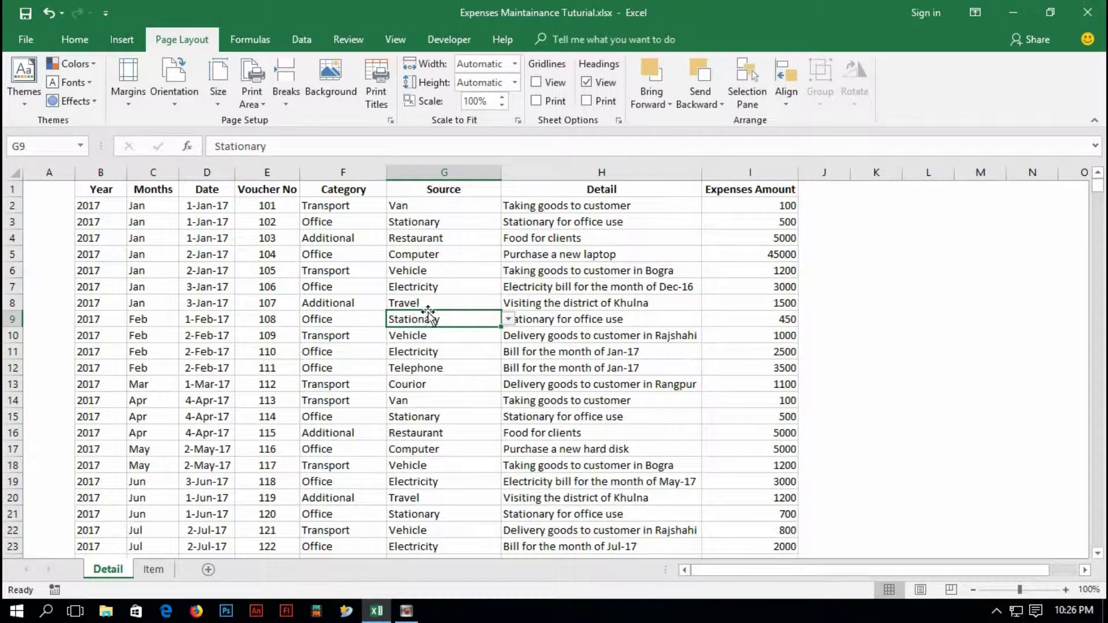
{"action": "scroll", "coordinate": [422, 311], "scroll_direction": "down", "scroll_amount": 4}
{"action": "scroll", "coordinate": [421, 311], "scroll_direction": "up", "scroll_amount": 4}
{"action": "left_click_drag", "start_coordinate": [94, 171], "coordinate": [753, 167]}
{"action": "left_click", "coordinate": [605, 295]}
{"action": "scroll", "coordinate": [202, 265], "scroll_direction": "down", "scroll_amount": 13}
{"action": "scroll", "coordinate": [206, 278], "scroll_direction": "down", "scroll_amount": 9}
{"action": "scroll", "coordinate": [227, 331], "scroll_direction": "up", "scroll_amount": 3}
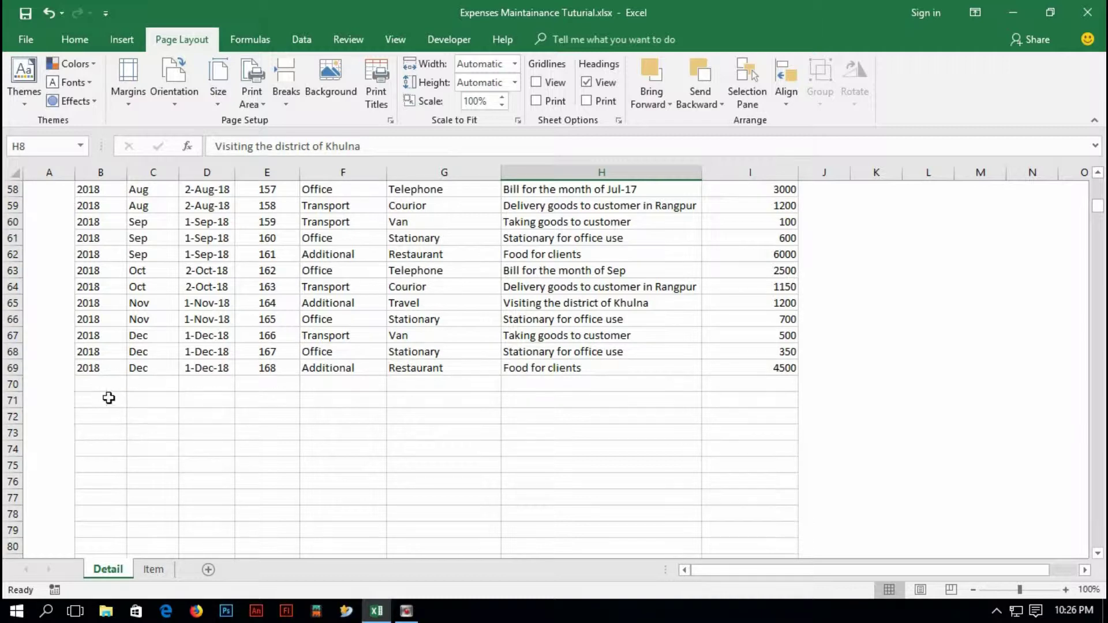
{"action": "scroll", "coordinate": [234, 543], "scroll_direction": "down", "scroll_amount": 2}
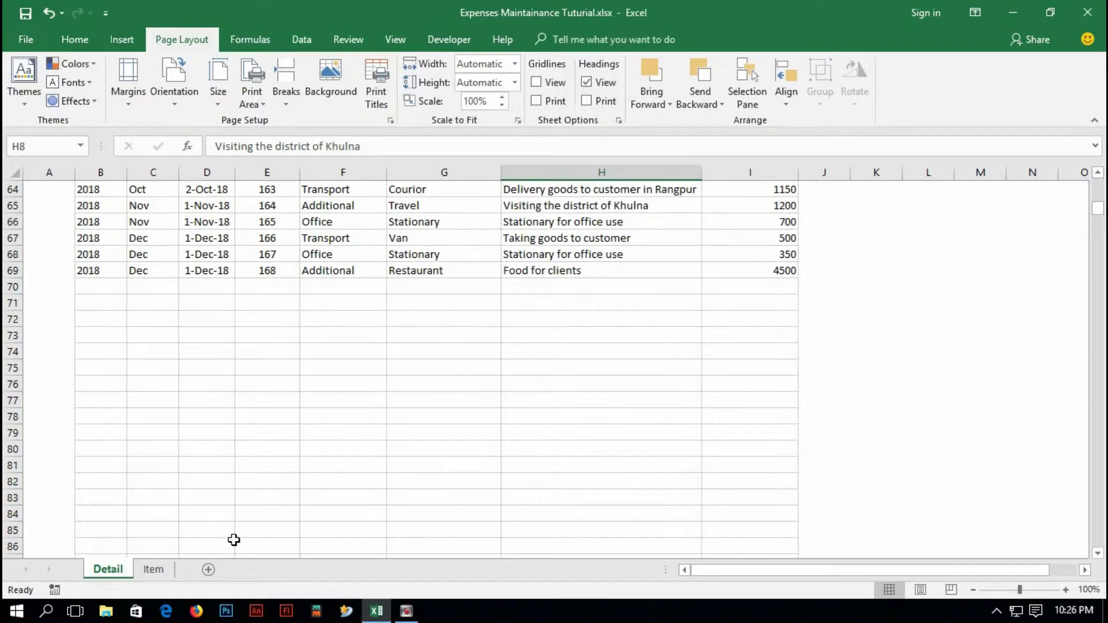
{"action": "scroll", "coordinate": [233, 539], "scroll_direction": "up", "scroll_amount": 20}
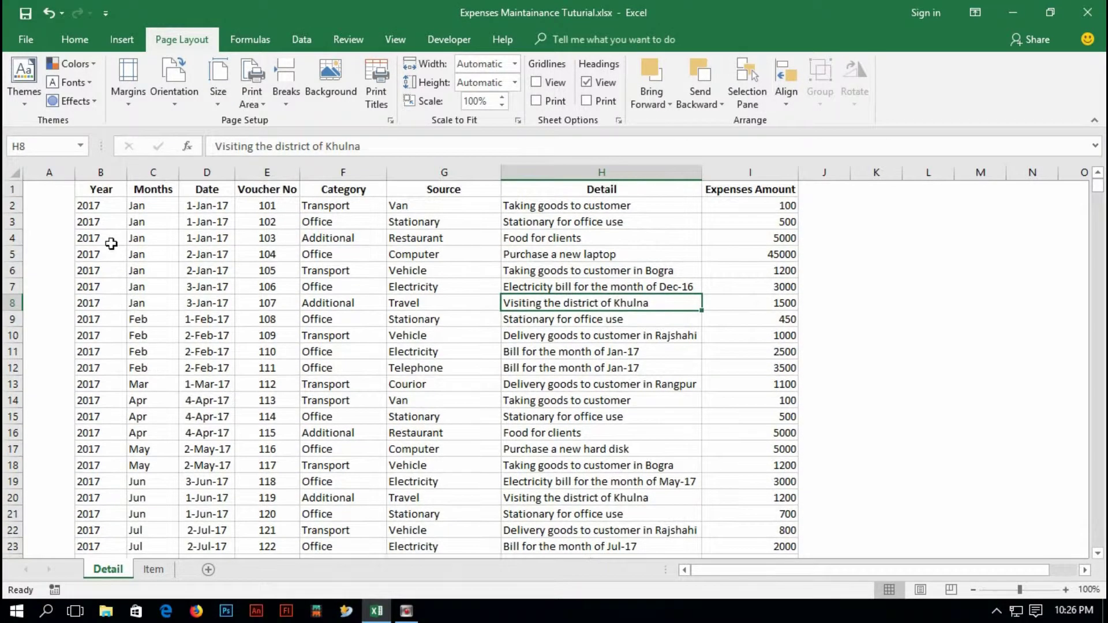
Select whole columns B through I, Year to Expenses Amount
{"action": "left_click_drag", "start_coordinate": [824, 270], "coordinate": [750, 287]}
{"action": "left_click_drag", "start_coordinate": [108, 187], "coordinate": [728, 254]}
{"action": "scroll", "coordinate": [662, 337], "scroll_direction": "up", "scroll_amount": 15}
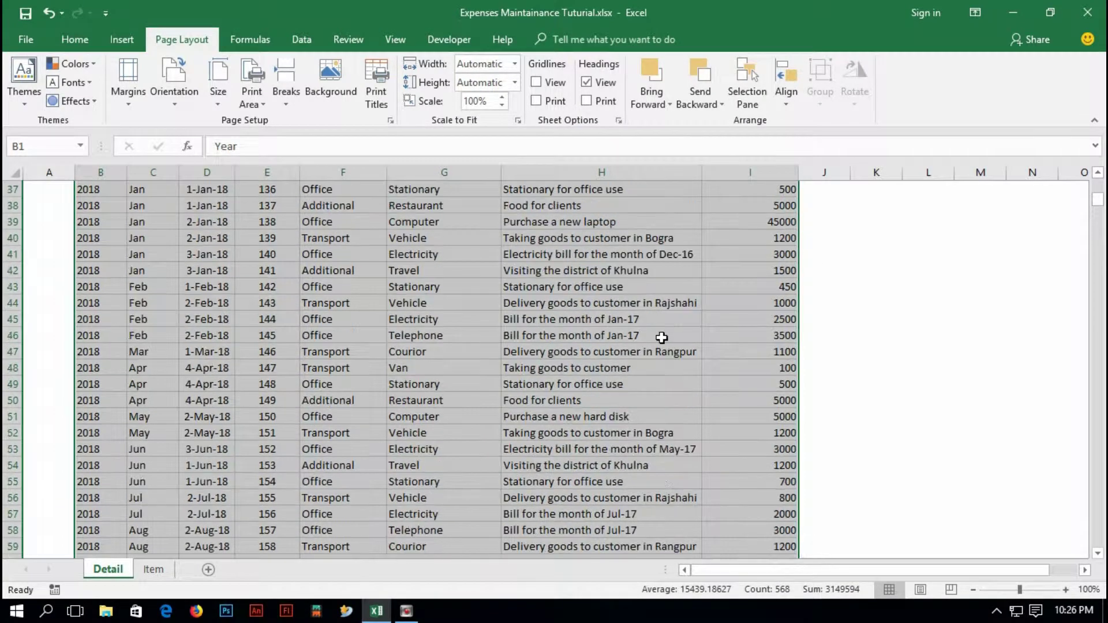
{"action": "scroll", "coordinate": [662, 338], "scroll_direction": "up", "scroll_amount": 9}
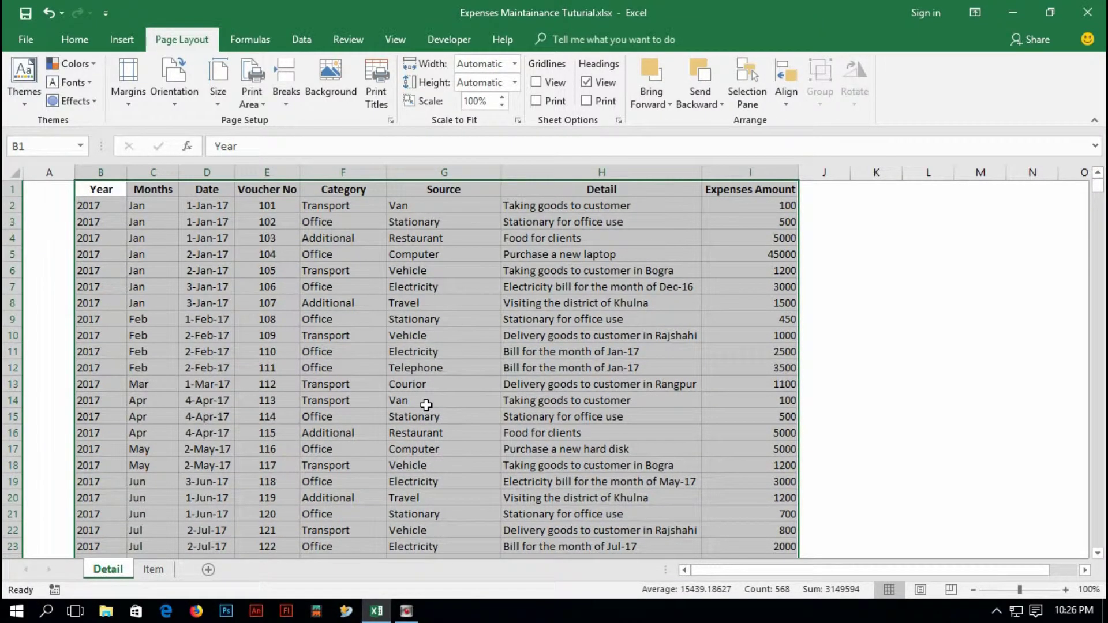
{"action": "left_click", "coordinate": [445, 345]}
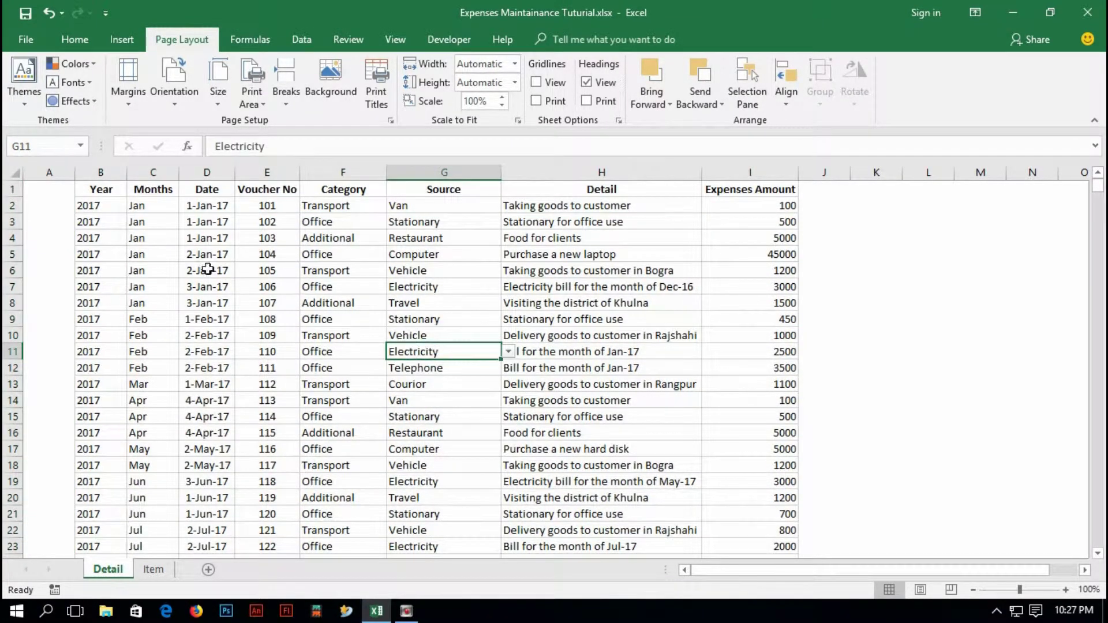
{"action": "left_click_drag", "start_coordinate": [105, 171], "coordinate": [744, 171]}
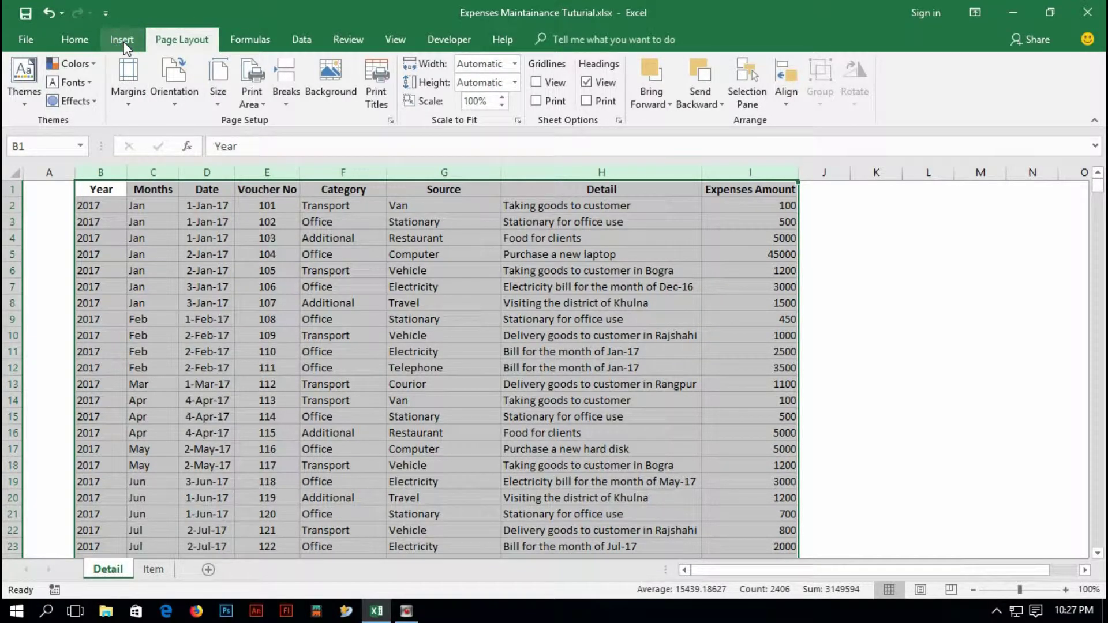
Start a PivotTable from Insert for Detail!$B:$I, placed on a new worksheet
{"action": "left_click", "coordinate": [122, 42]}
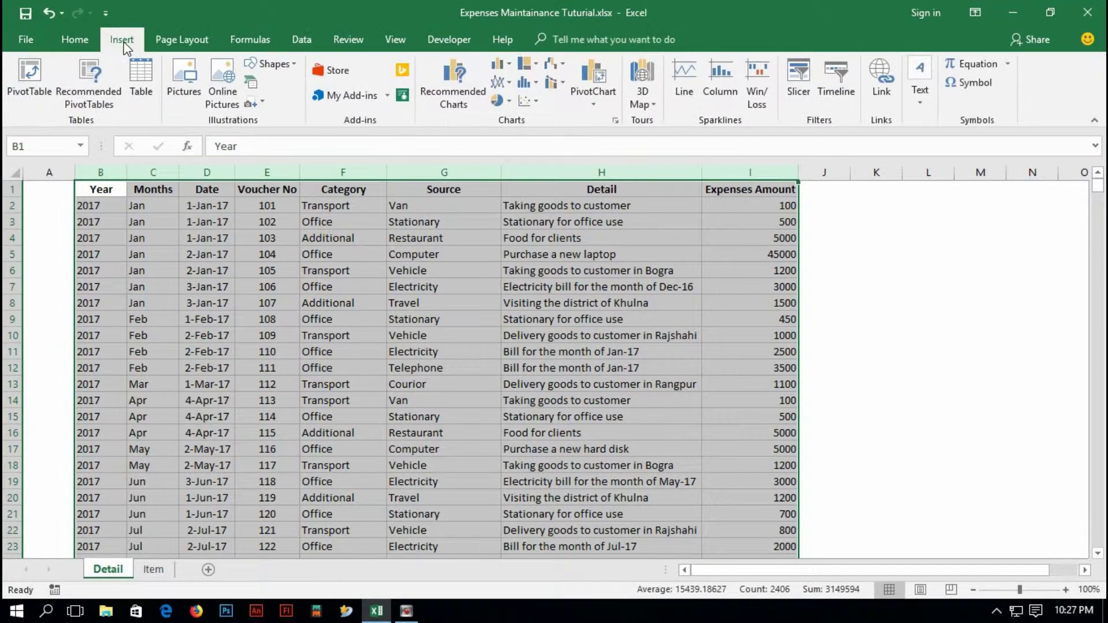
{"action": "left_click", "coordinate": [24, 71]}
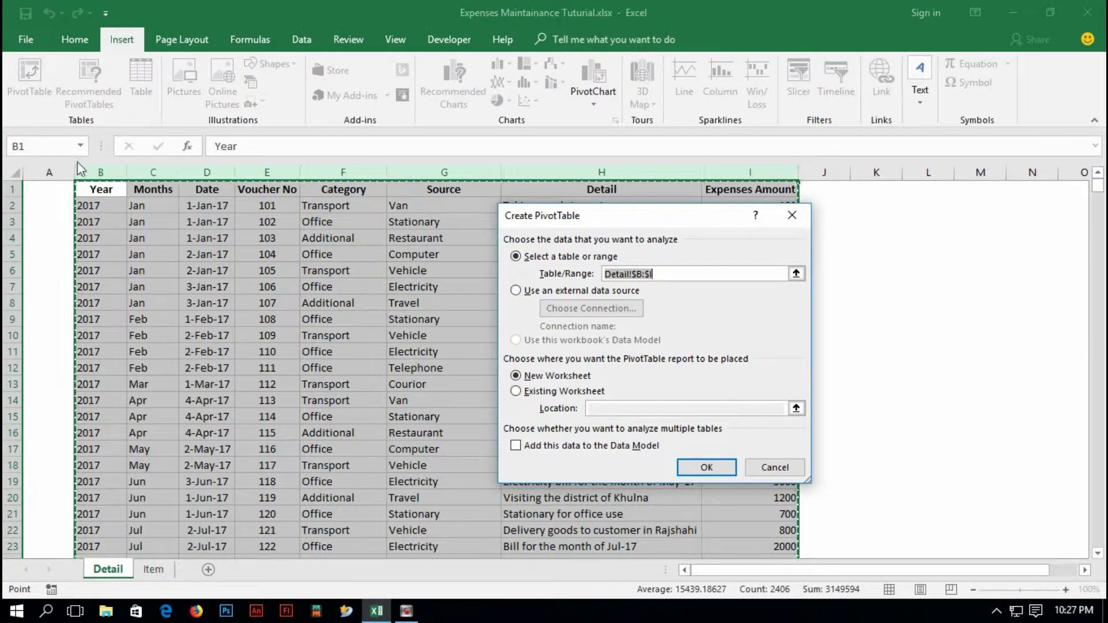
Create the PivotTable on a new sheet and rename the sheet 'Report Detail'
{"action": "left_click", "coordinate": [683, 467]}
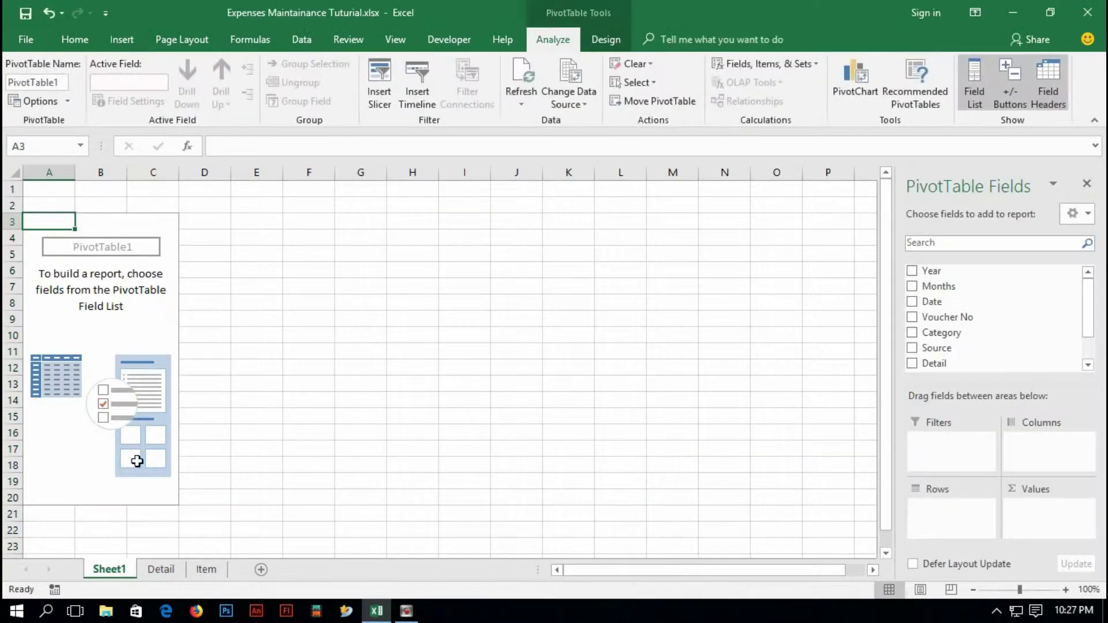
{"action": "right_click", "coordinate": [108, 570]}
{"action": "left_click", "coordinate": [153, 421]}
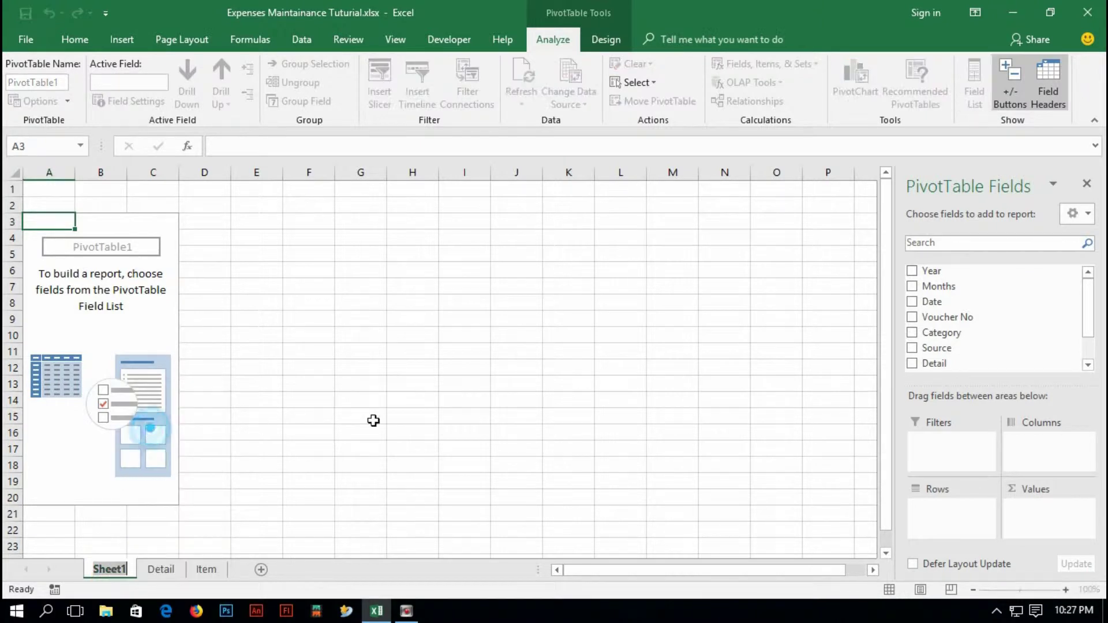
{"action": "type", "text": "Report Detail"}
{"action": "left_click", "coordinate": [164, 357]}
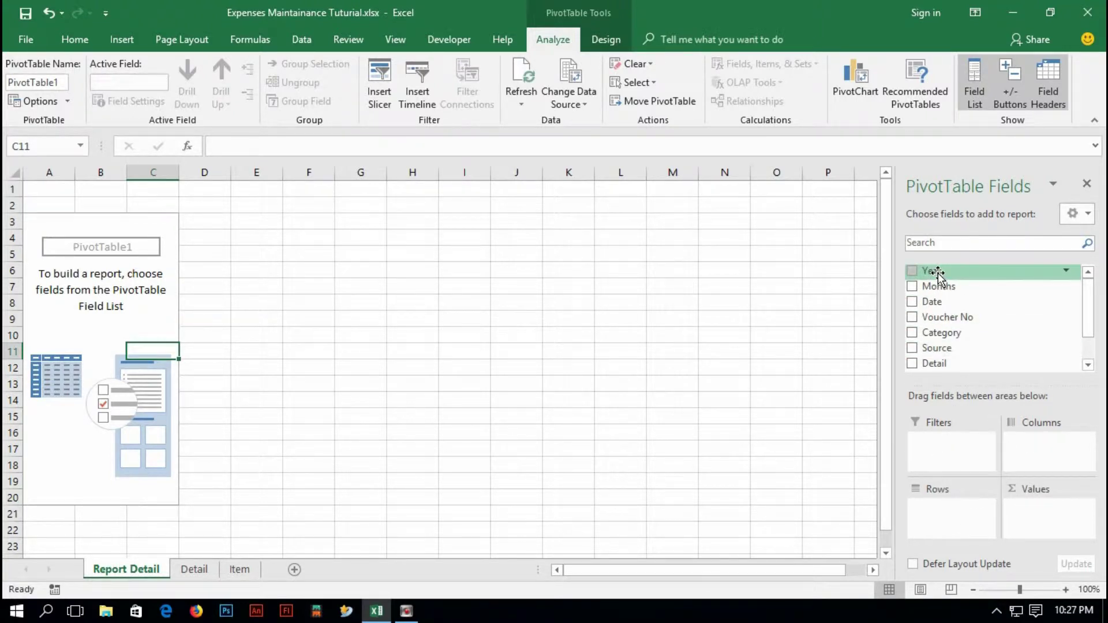
Put Year and Months in the pivot filters and Date and Voucher No in rows
{"action": "left_click_drag", "start_coordinate": [938, 274], "coordinate": [943, 445]}
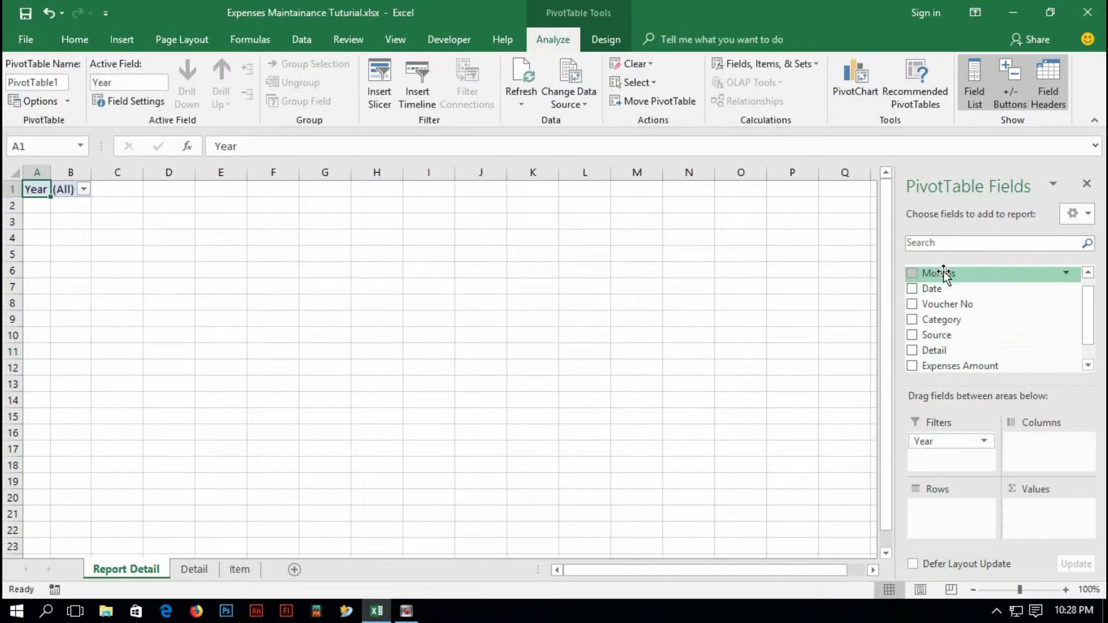
{"action": "left_click_drag", "start_coordinate": [943, 275], "coordinate": [945, 459]}
{"action": "scroll", "coordinate": [951, 341], "scroll_direction": "up", "scroll_amount": 1}
{"action": "left_click_drag", "start_coordinate": [943, 303], "coordinate": [954, 515]}
{"action": "left_click_drag", "start_coordinate": [946, 306], "coordinate": [951, 542]}
{"action": "scroll", "coordinate": [965, 506], "scroll_direction": "up", "scroll_amount": 1}
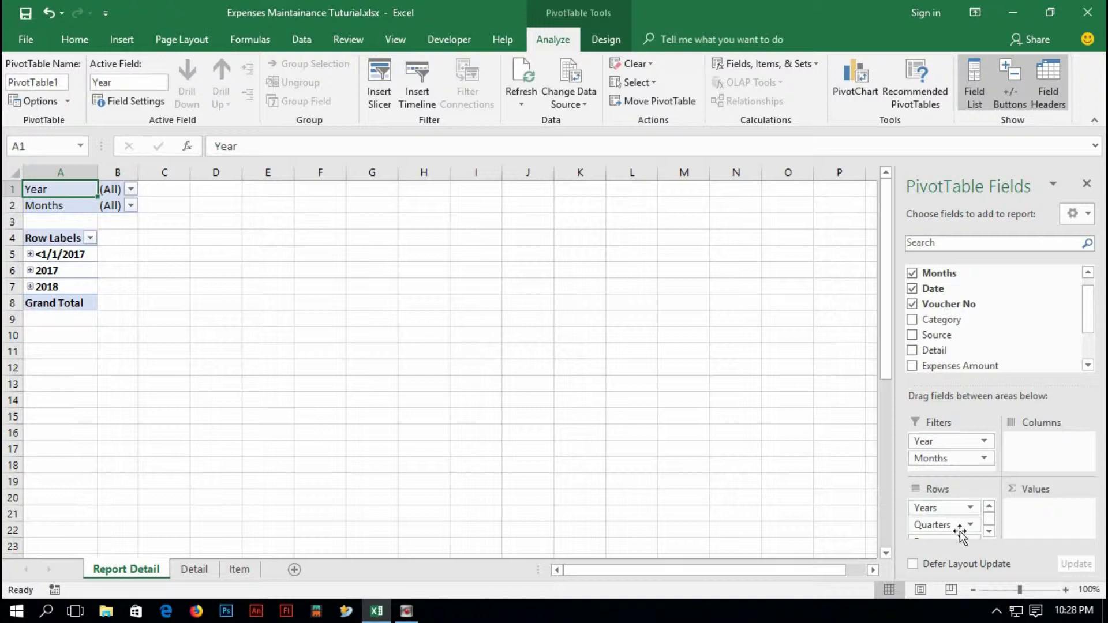
Remove the auto-added Years and Quarters fields from the pivot rows
{"action": "left_click", "coordinate": [972, 509]}
{"action": "left_click", "coordinate": [962, 469]}
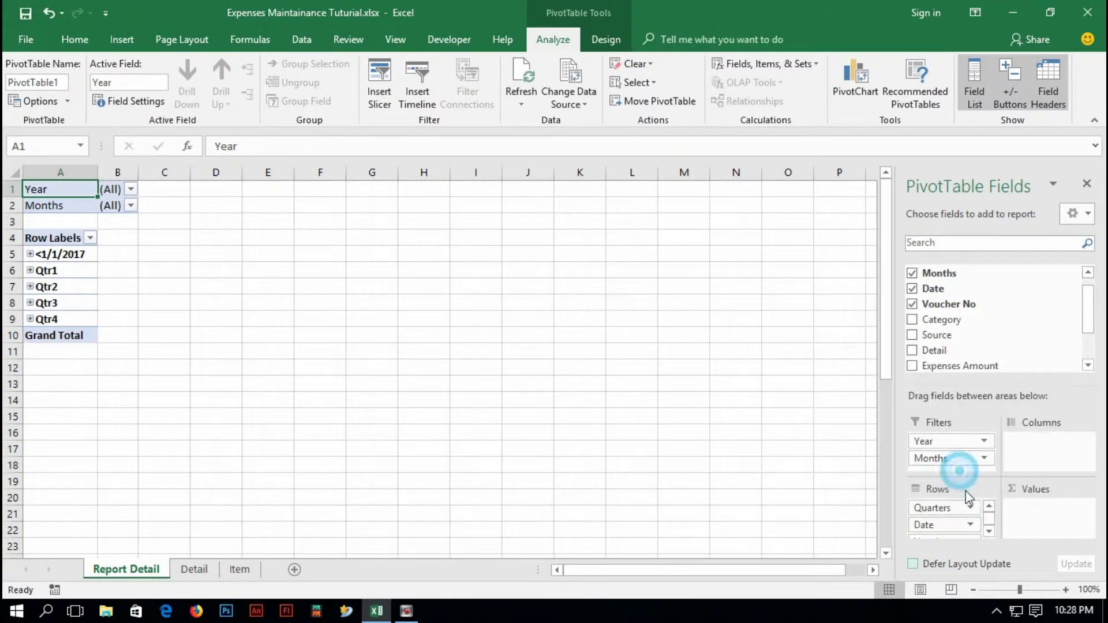
{"action": "left_click", "coordinate": [970, 508]}
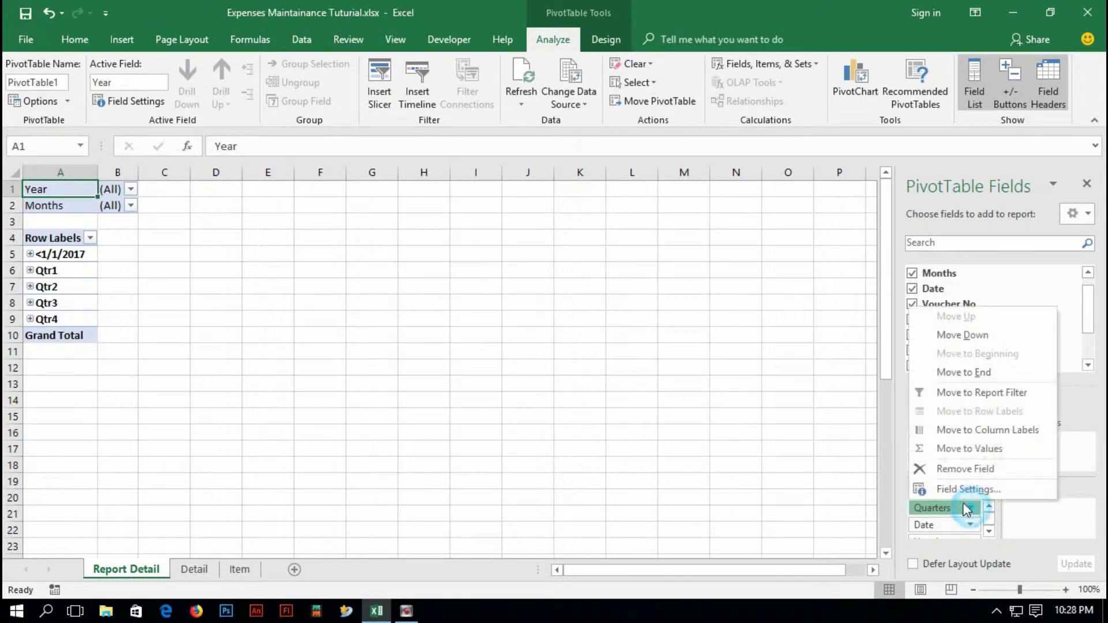
{"action": "left_click", "coordinate": [955, 468]}
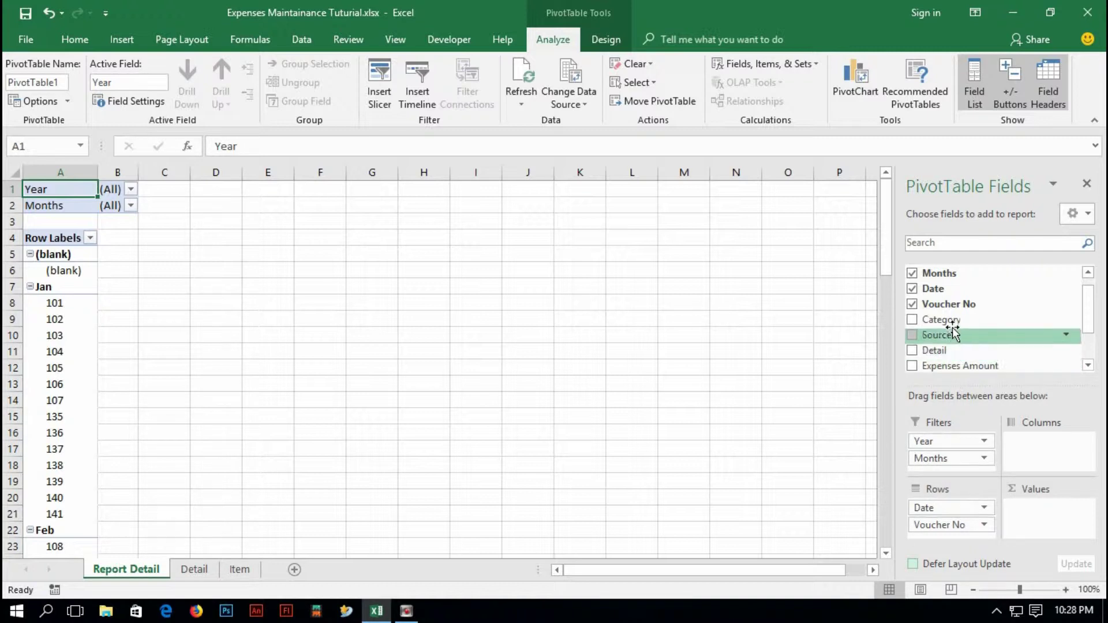
Add Category, Source and Detail to rows and sum Expenses Amount in Values
{"action": "left_click_drag", "start_coordinate": [948, 325], "coordinate": [947, 530]}
{"action": "left_click_drag", "start_coordinate": [942, 321], "coordinate": [946, 535]}
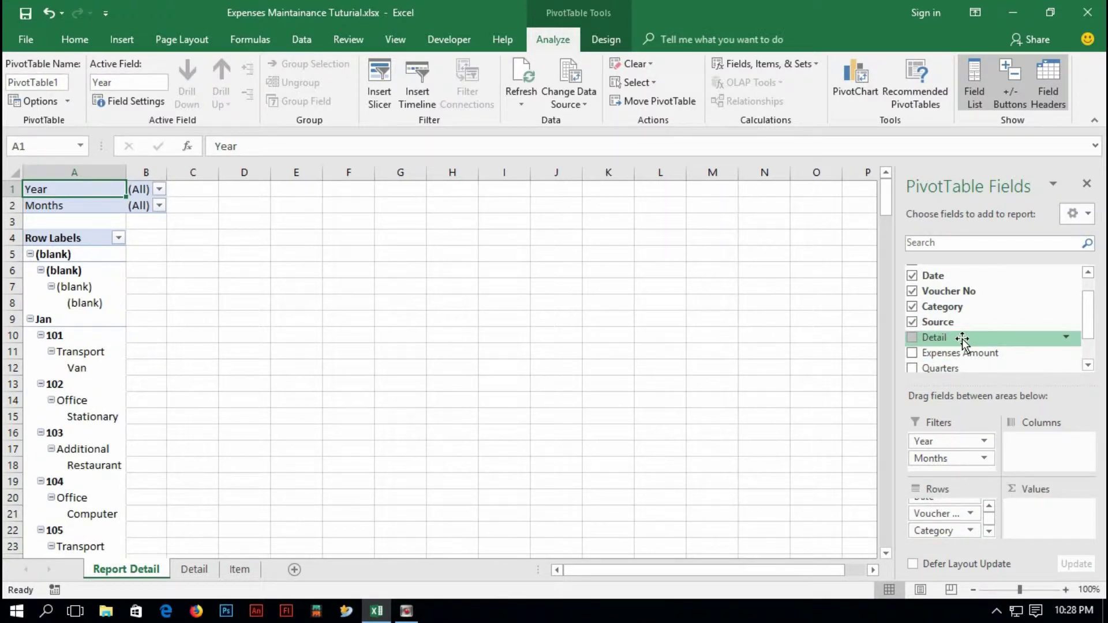
{"action": "left_click_drag", "start_coordinate": [947, 338], "coordinate": [943, 535]}
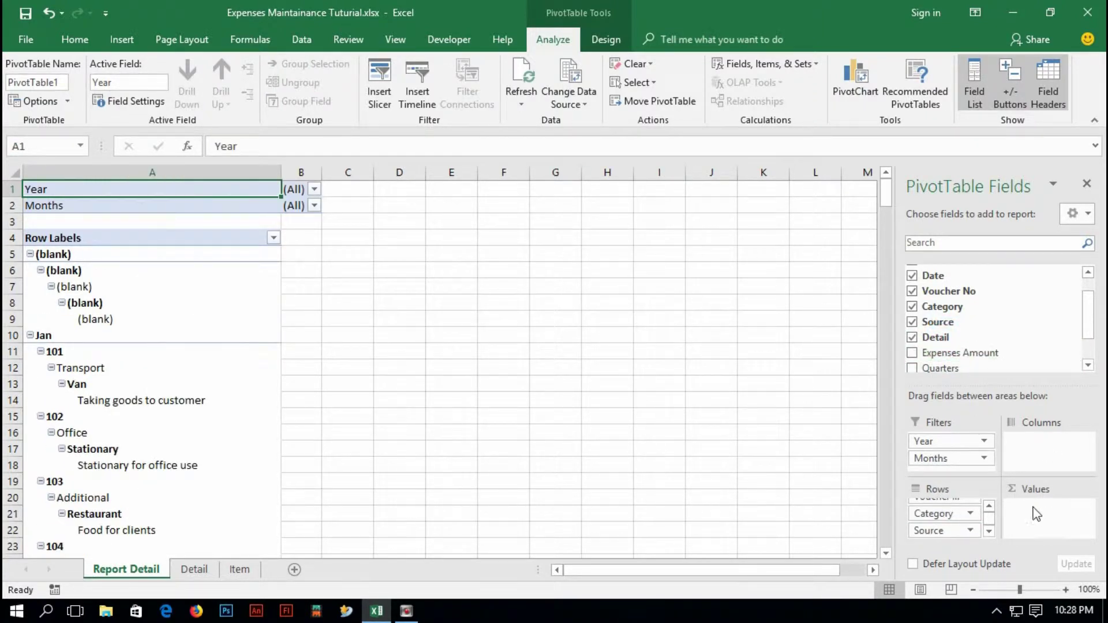
{"action": "left_click_drag", "start_coordinate": [947, 353], "coordinate": [1059, 524]}
{"action": "left_click", "coordinate": [257, 398]}
{"action": "scroll", "coordinate": [258, 394], "scroll_direction": "down", "scroll_amount": 4}
{"action": "scroll", "coordinate": [258, 394], "scroll_direction": "up", "scroll_amount": 4}
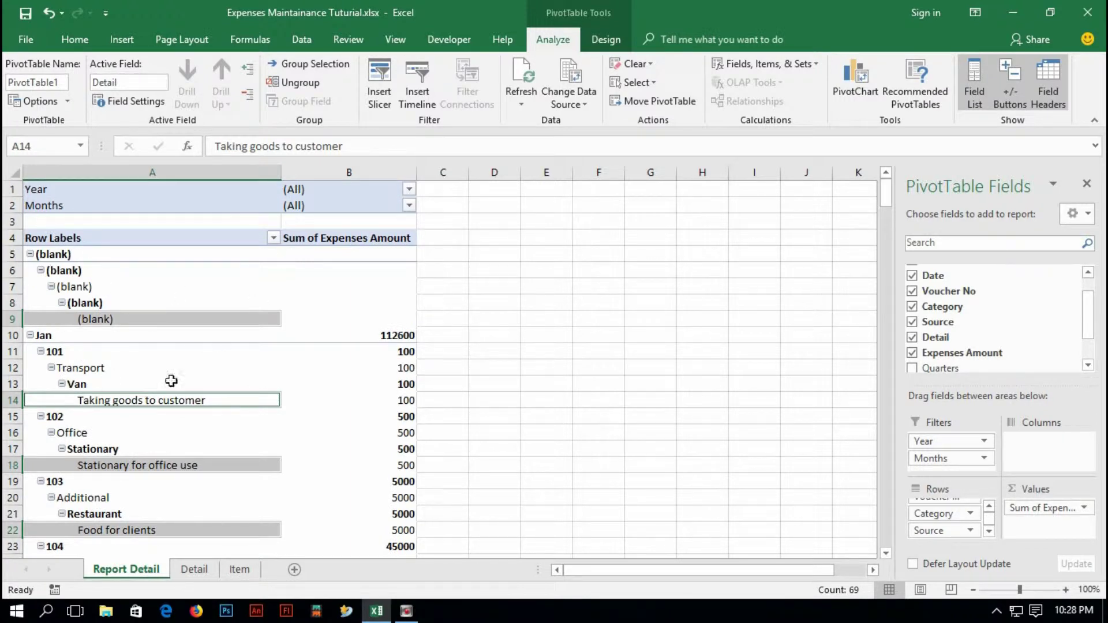
Remove the blank line after each item in the pivot table
{"action": "left_click", "coordinate": [358, 367]}
{"action": "left_click", "coordinate": [145, 318]}
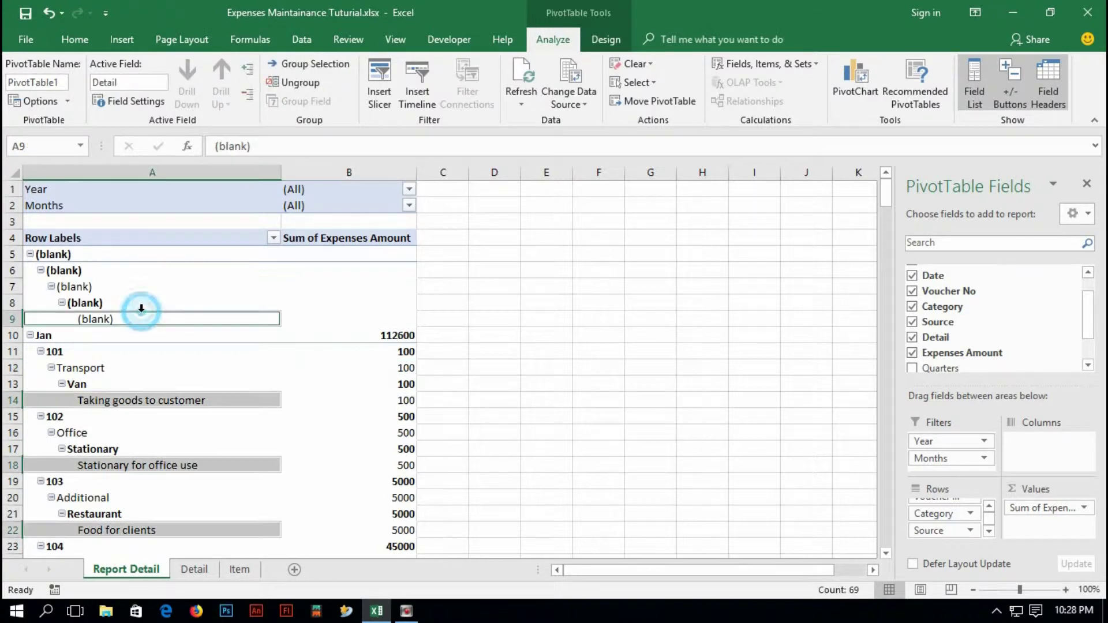
{"action": "left_click", "coordinate": [173, 337]}
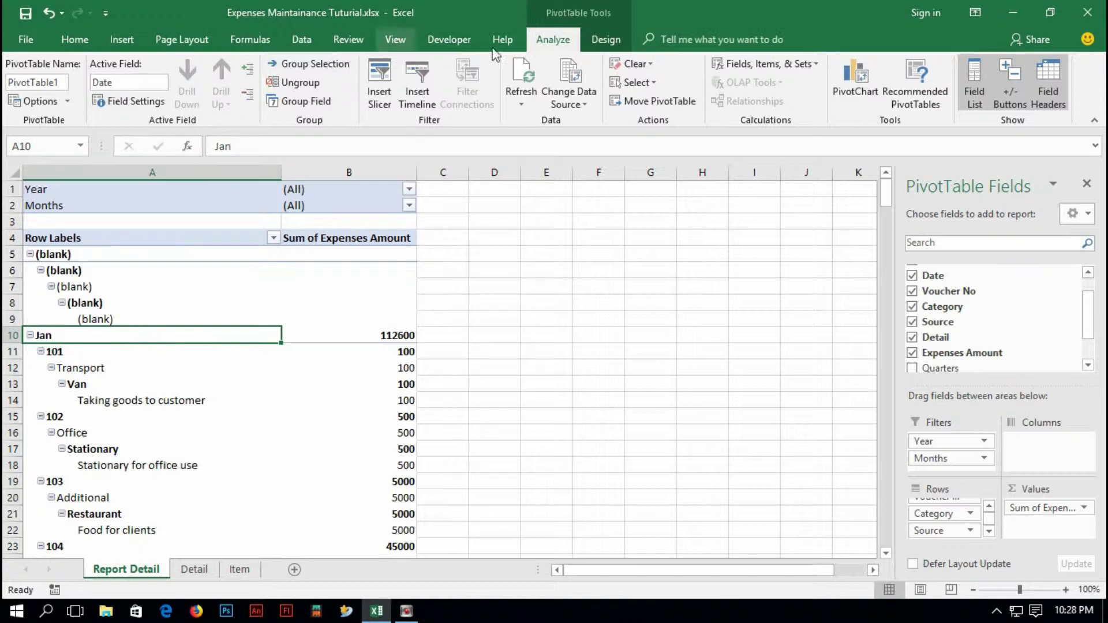
{"action": "left_click", "coordinate": [600, 38]}
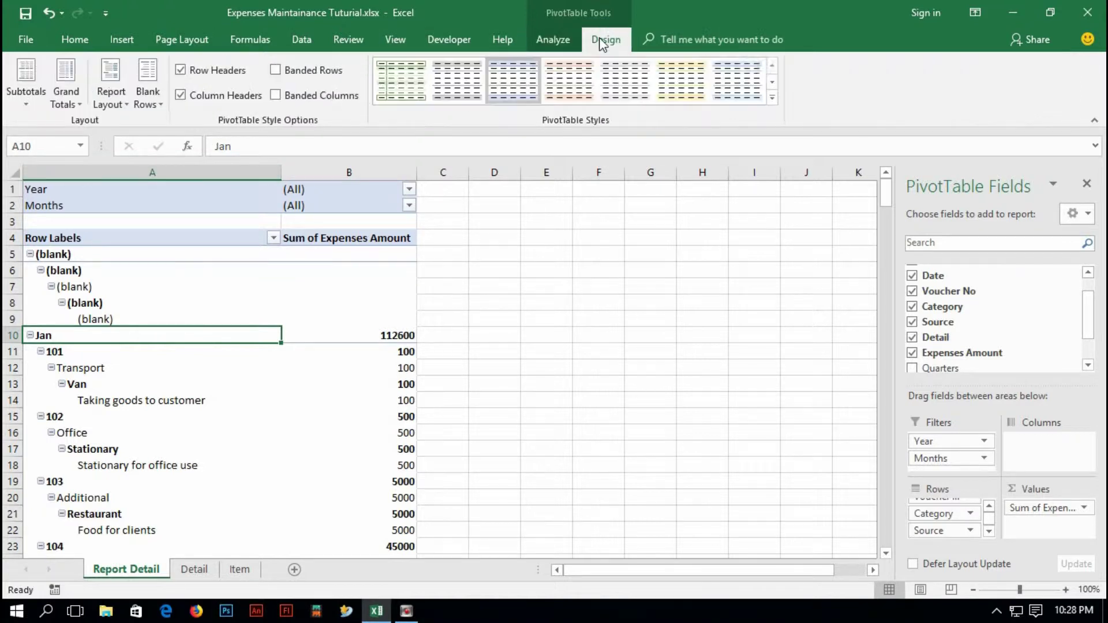
{"action": "left_click", "coordinate": [156, 108]}
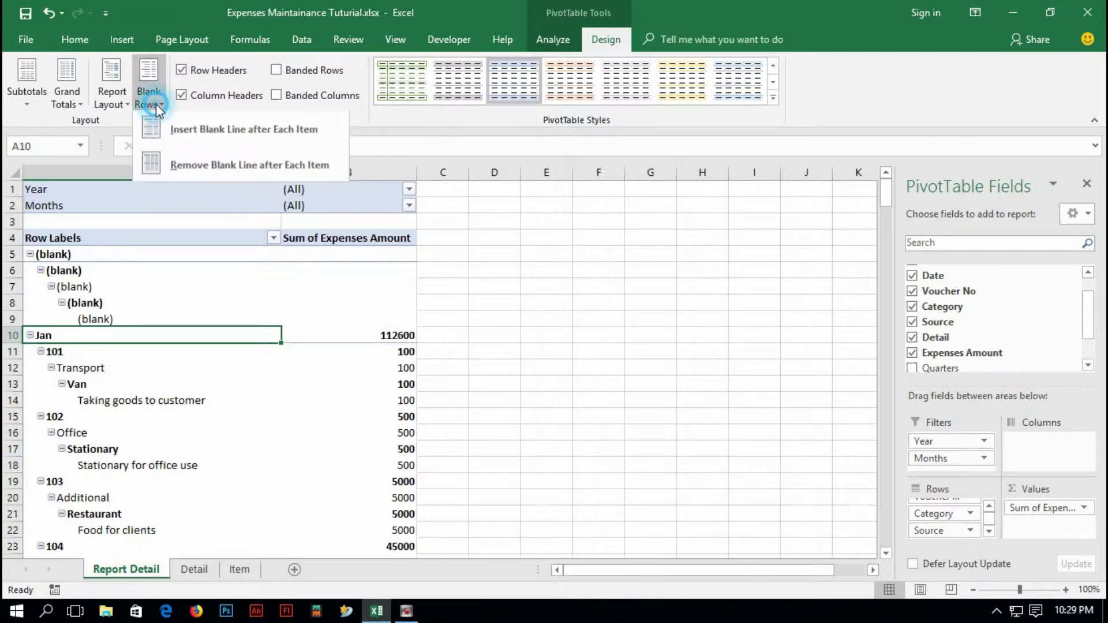
{"action": "left_click", "coordinate": [161, 168]}
Use Tabular Form layout, grand totals on for rows and columns, and no subtotals
{"action": "left_click", "coordinate": [110, 95]}
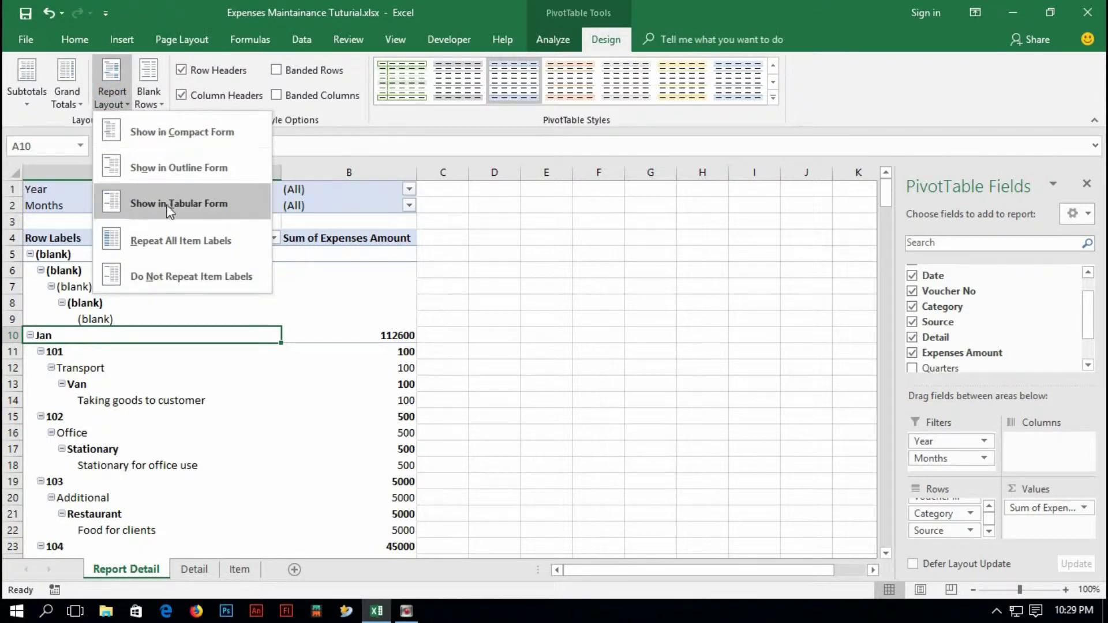
{"action": "left_click", "coordinate": [133, 205]}
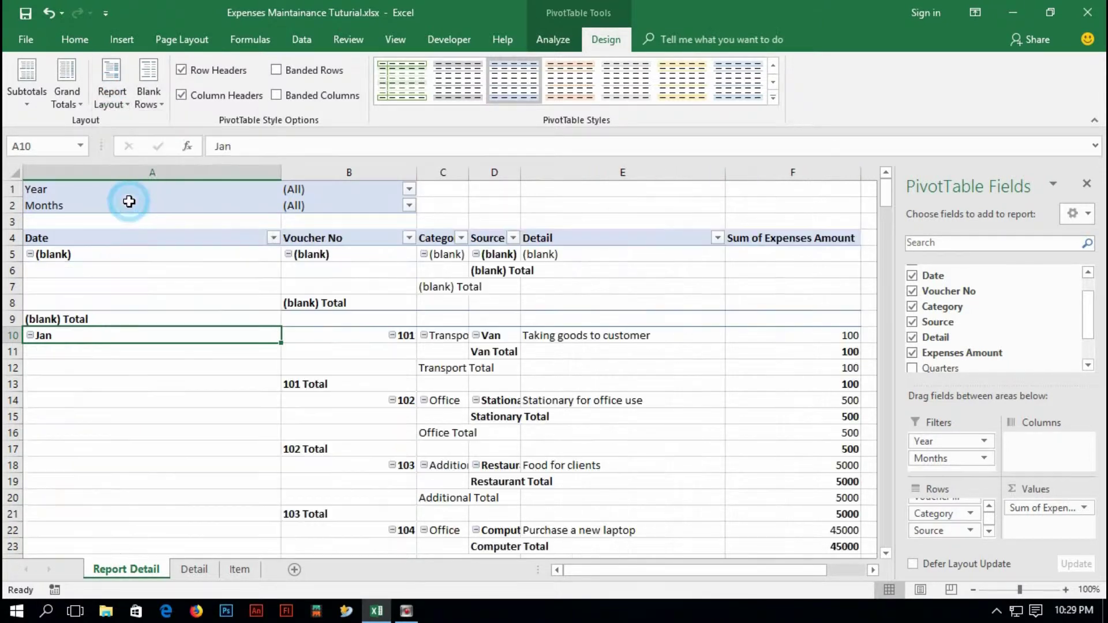
{"action": "left_click", "coordinate": [64, 87]}
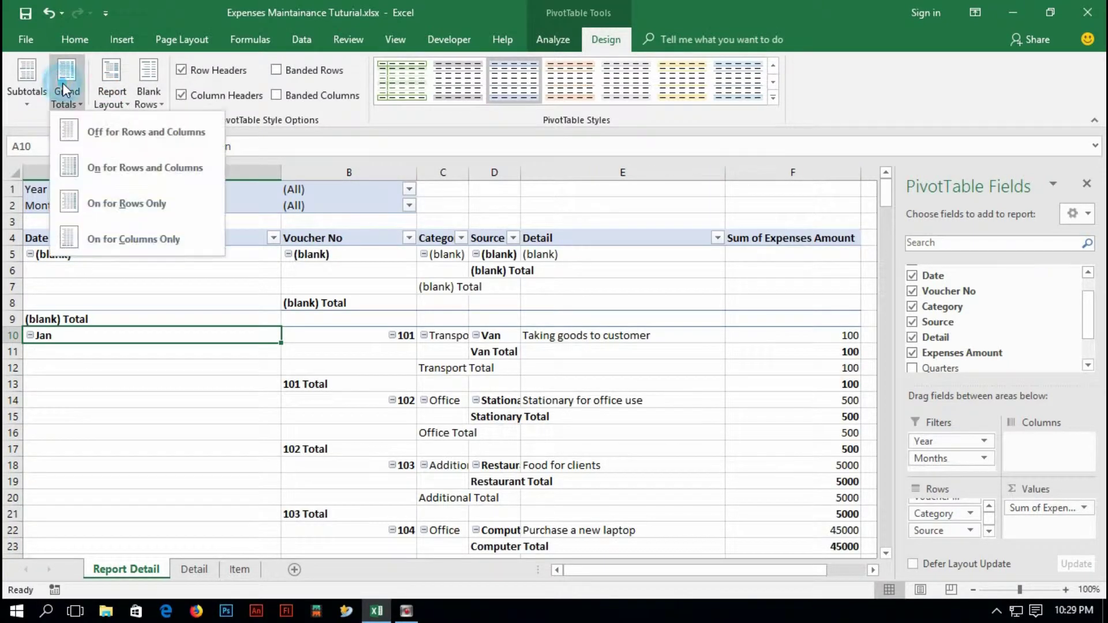
{"action": "left_click", "coordinate": [76, 166]}
{"action": "left_click", "coordinate": [32, 91]}
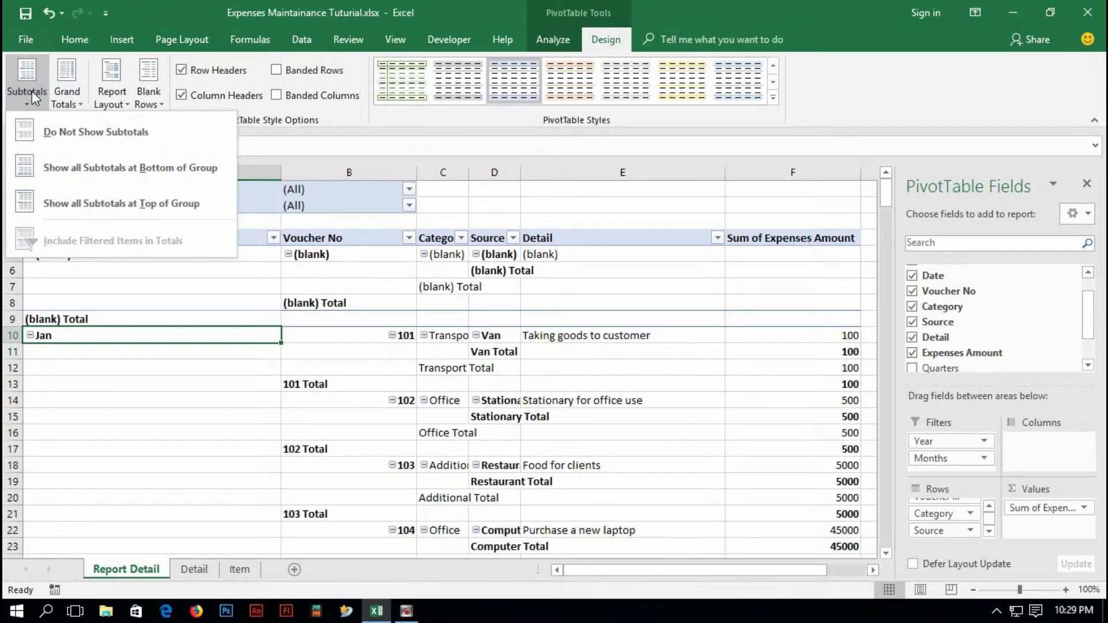
{"action": "left_click", "coordinate": [58, 141]}
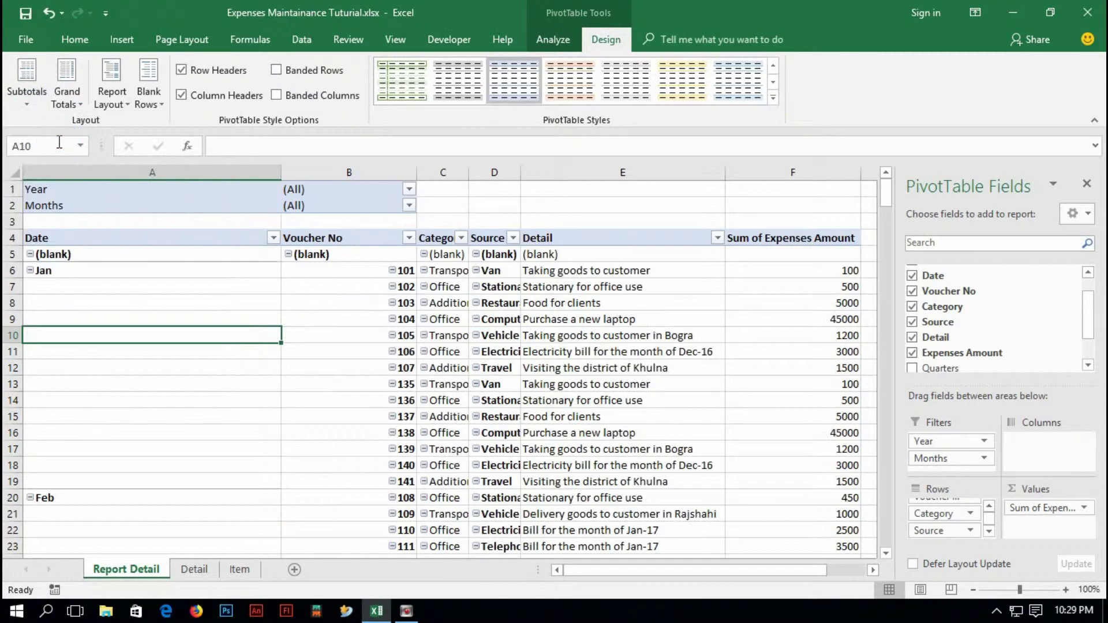
{"action": "left_click", "coordinate": [278, 393]}
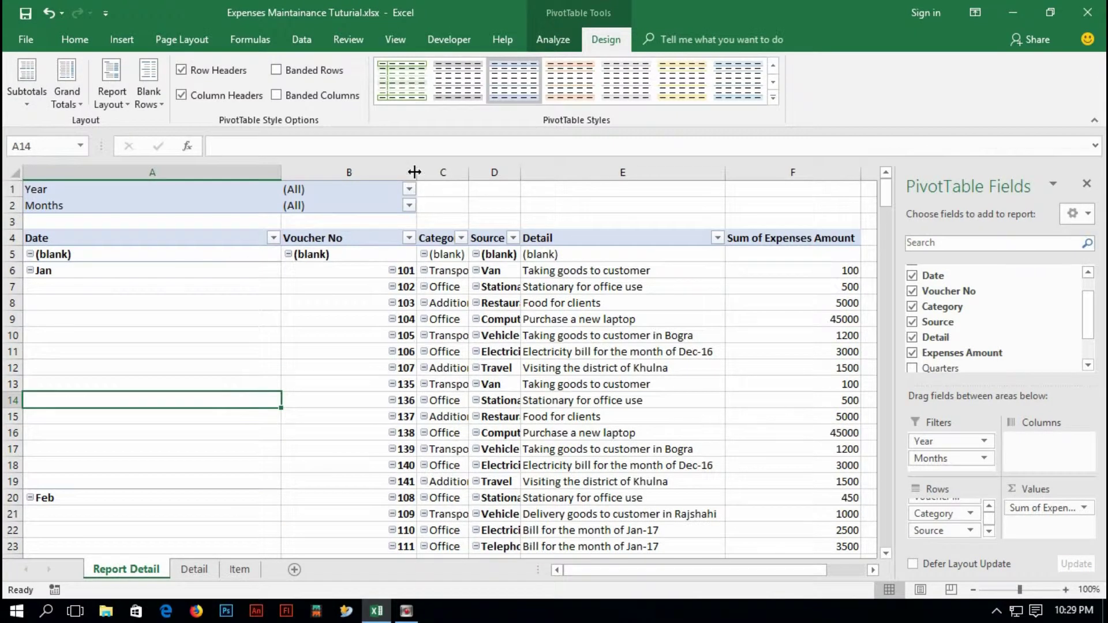
Resize the Category, Voucher No, Source and Sum of Expenses Amount columns to fit
{"action": "double_click", "coordinate": [469, 172]}
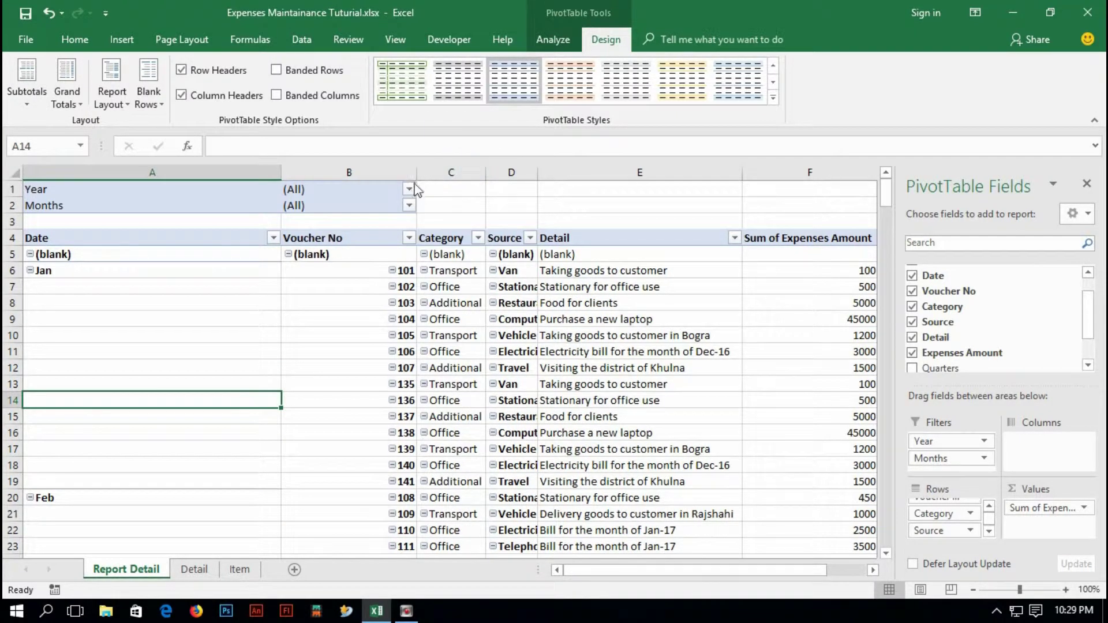
{"action": "left_click_drag", "start_coordinate": [416, 172], "coordinate": [80, 184]}
{"action": "left_click", "coordinate": [420, 325]}
{"action": "key", "text": "ctrl+space"}
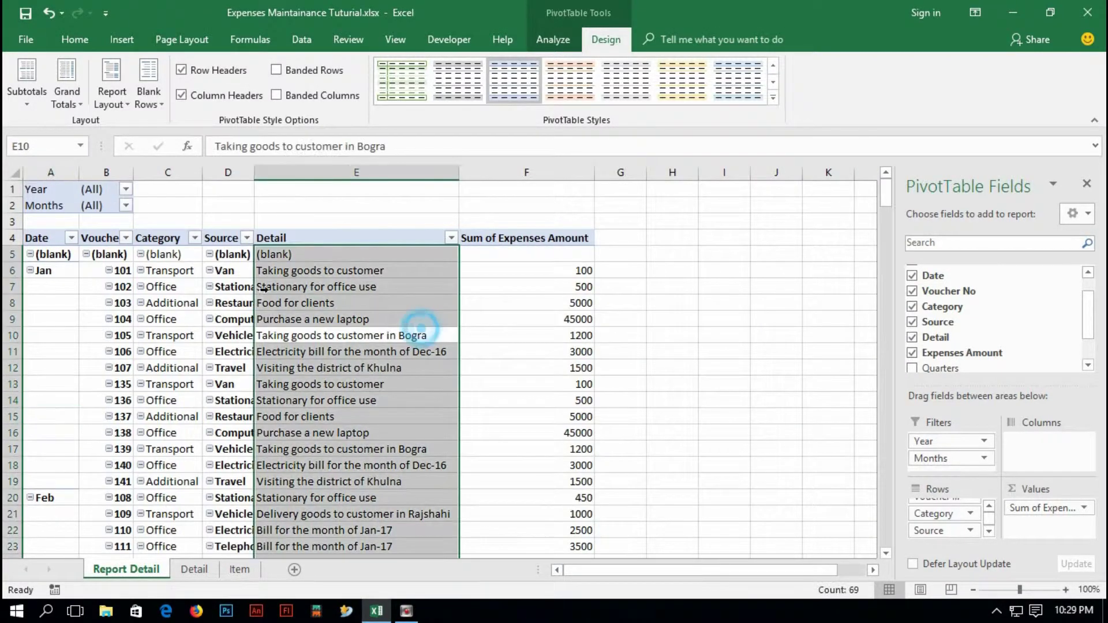
{"action": "double_click", "coordinate": [254, 169]}
{"action": "left_click", "coordinate": [461, 369]}
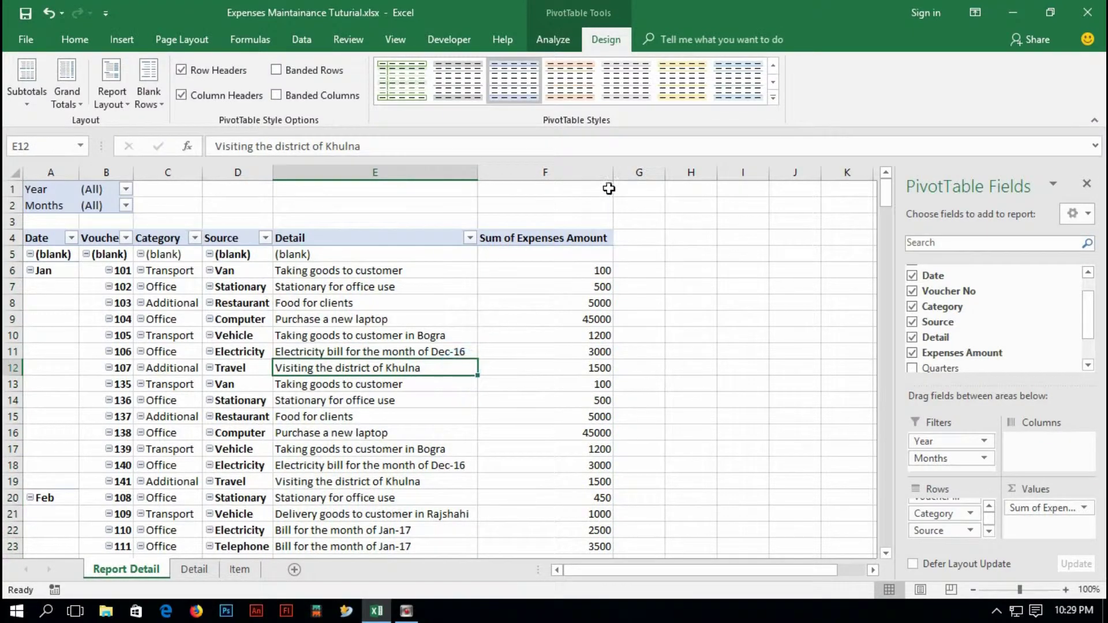
{"action": "left_click_drag", "start_coordinate": [611, 173], "coordinate": [594, 203]}
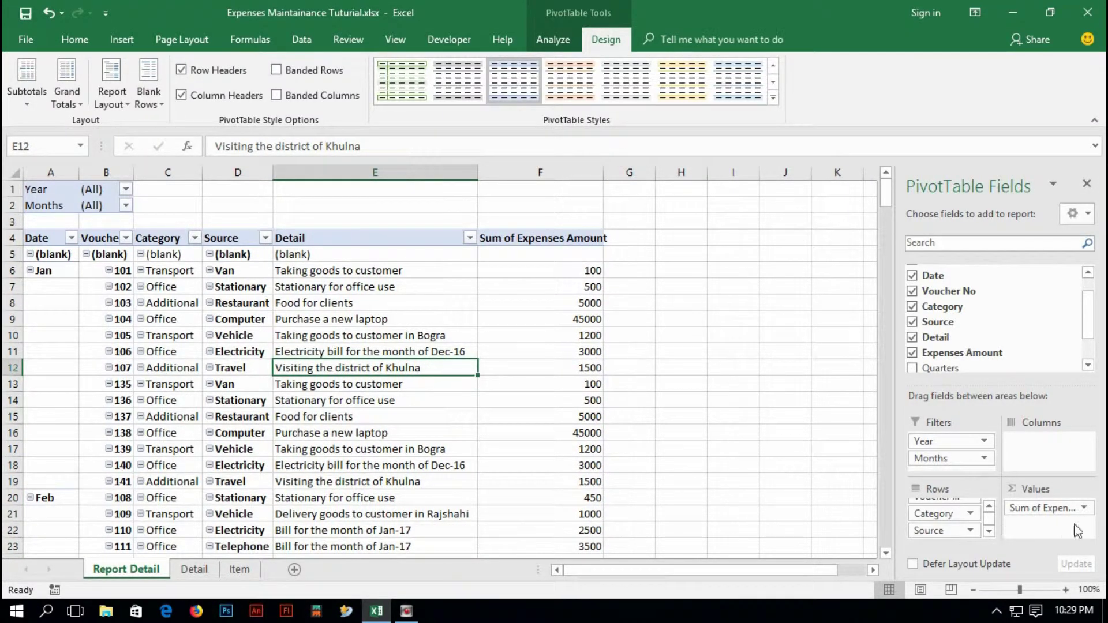
Rename the Sum of Expenses Amount value field to Amount
{"action": "left_click", "coordinate": [1070, 508]}
{"action": "left_click", "coordinate": [1065, 494]}
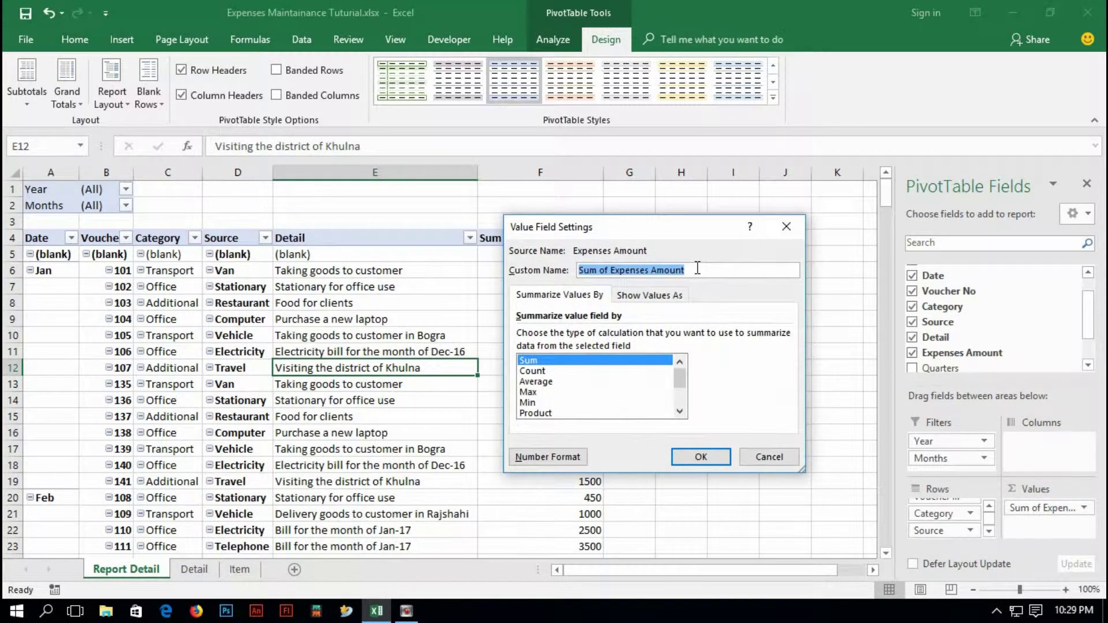
{"action": "type", "text": "A"}
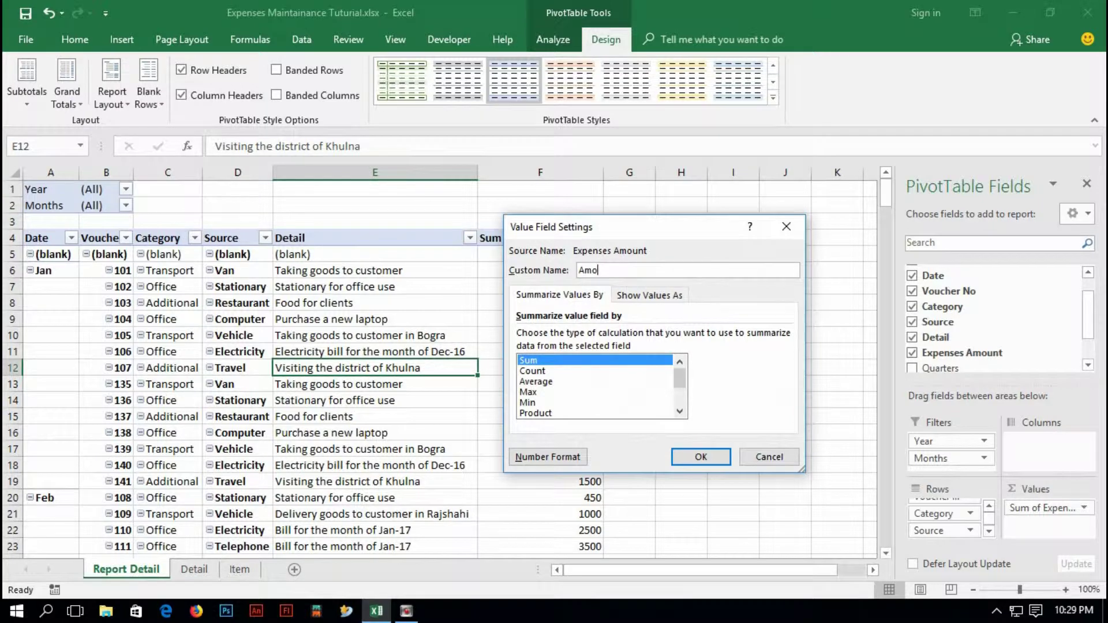
{"action": "left_click", "coordinate": [706, 458]}
Insert an empty column A and an empty row 1 before the pivot table
{"action": "left_click", "coordinate": [547, 417]}
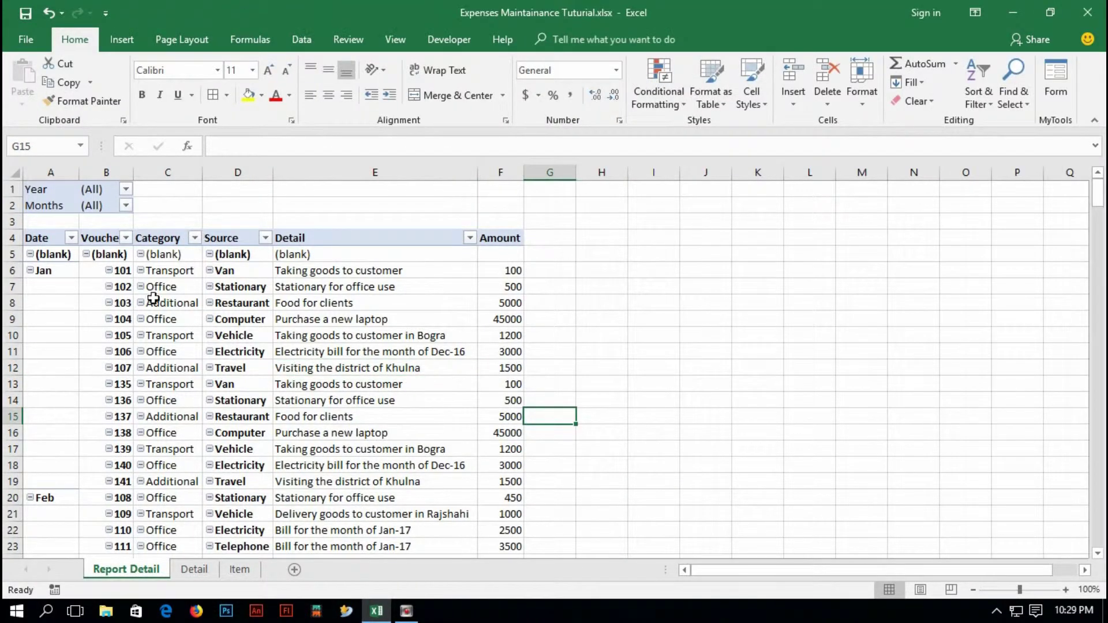
{"action": "right_click", "coordinate": [50, 172]}
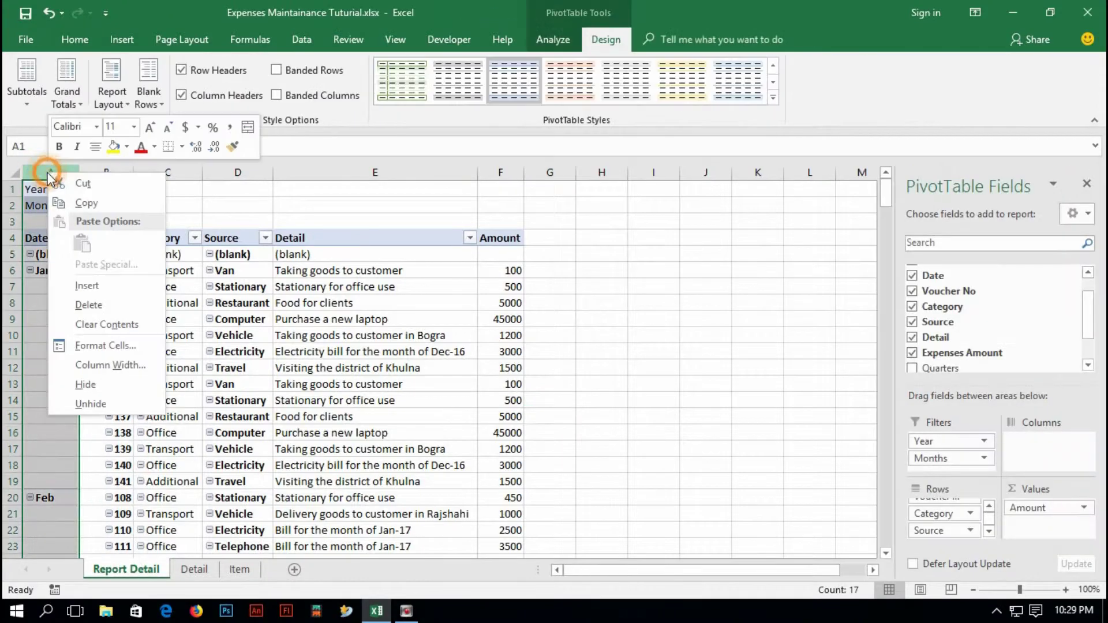
{"action": "left_click", "coordinate": [86, 286]}
{"action": "left_click", "coordinate": [222, 319]}
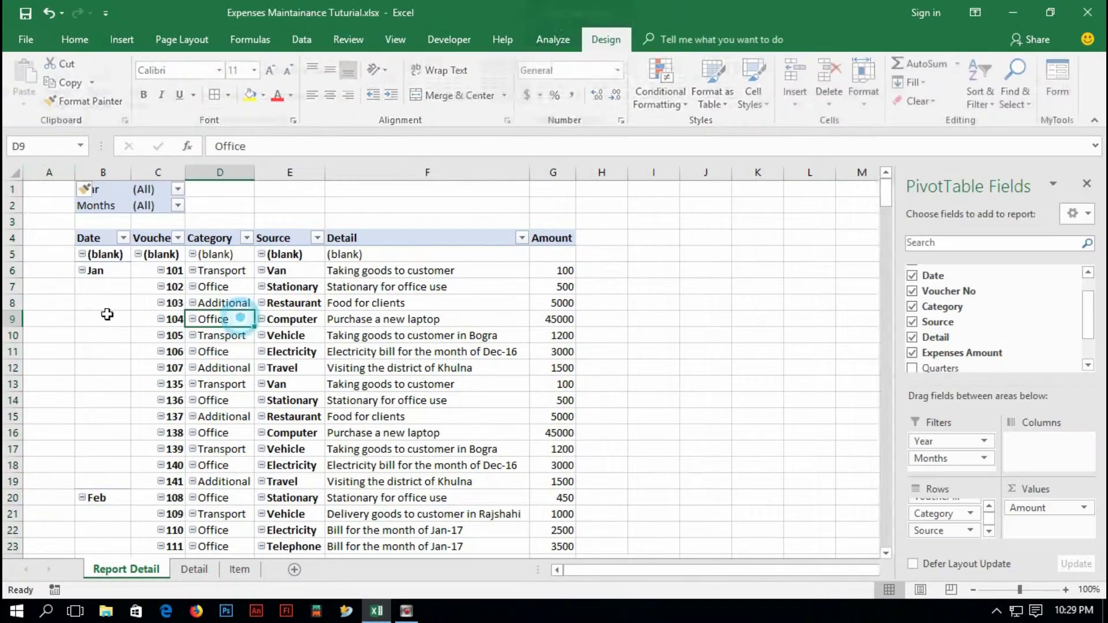
{"action": "left_click", "coordinate": [15, 186]}
{"action": "right_click", "coordinate": [21, 195]}
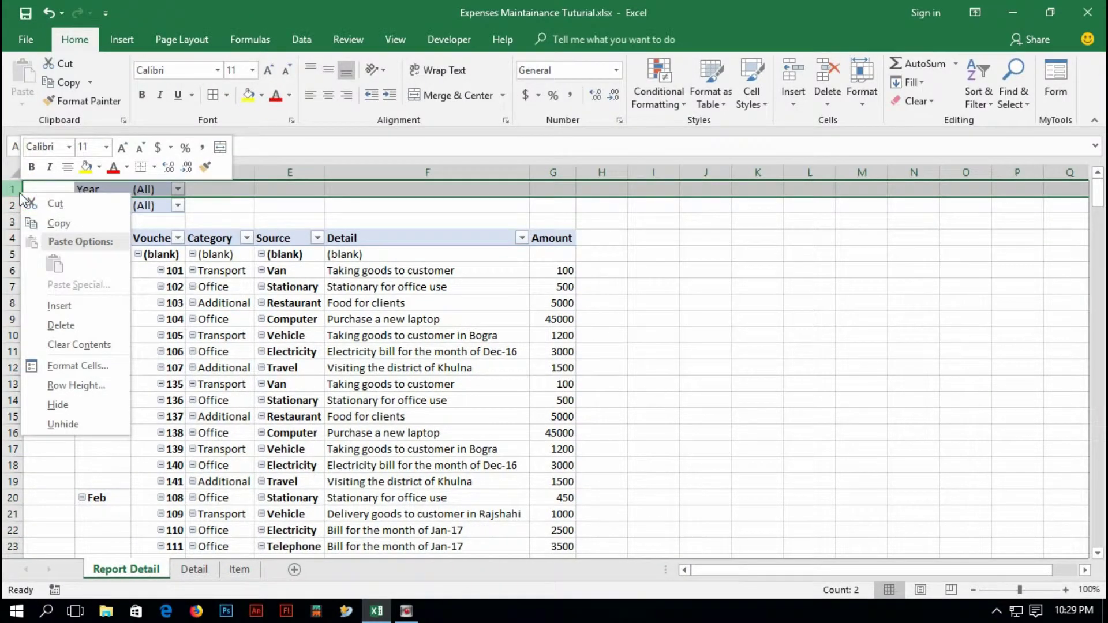
{"action": "left_click", "coordinate": [51, 306]}
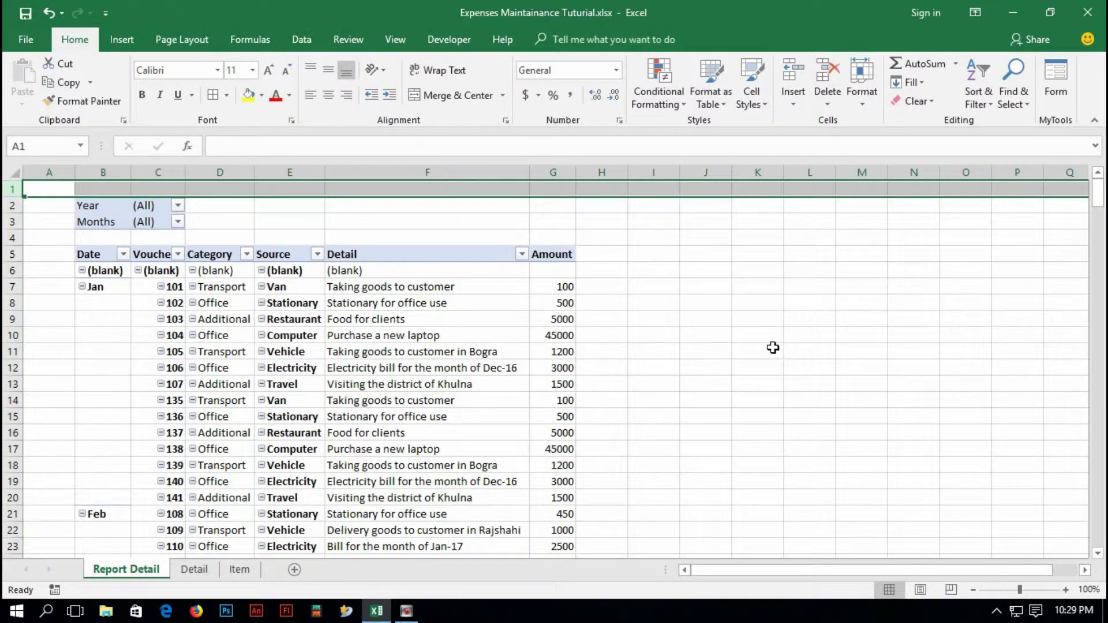
{"action": "left_click", "coordinate": [773, 347]}
{"action": "scroll", "coordinate": [448, 406], "scroll_direction": "down", "scroll_amount": 9}
{"action": "scroll", "coordinate": [449, 406], "scroll_direction": "up", "scroll_amount": 9}
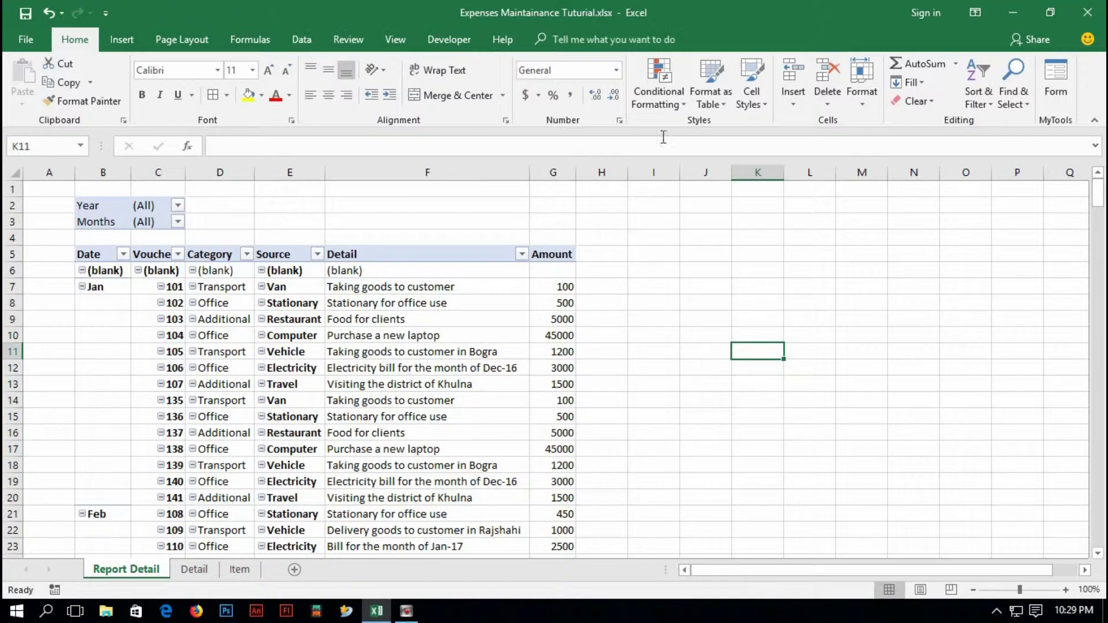
Apply a light style from the PivotTable Styles gallery
{"action": "left_click", "coordinate": [398, 302]}
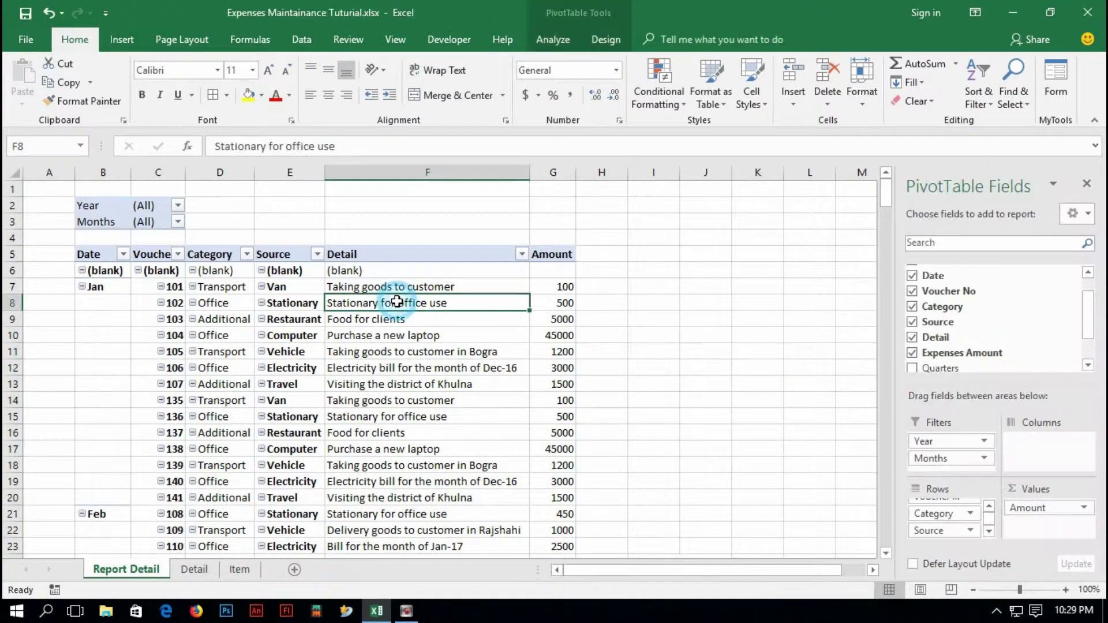
{"action": "left_click", "coordinate": [605, 40]}
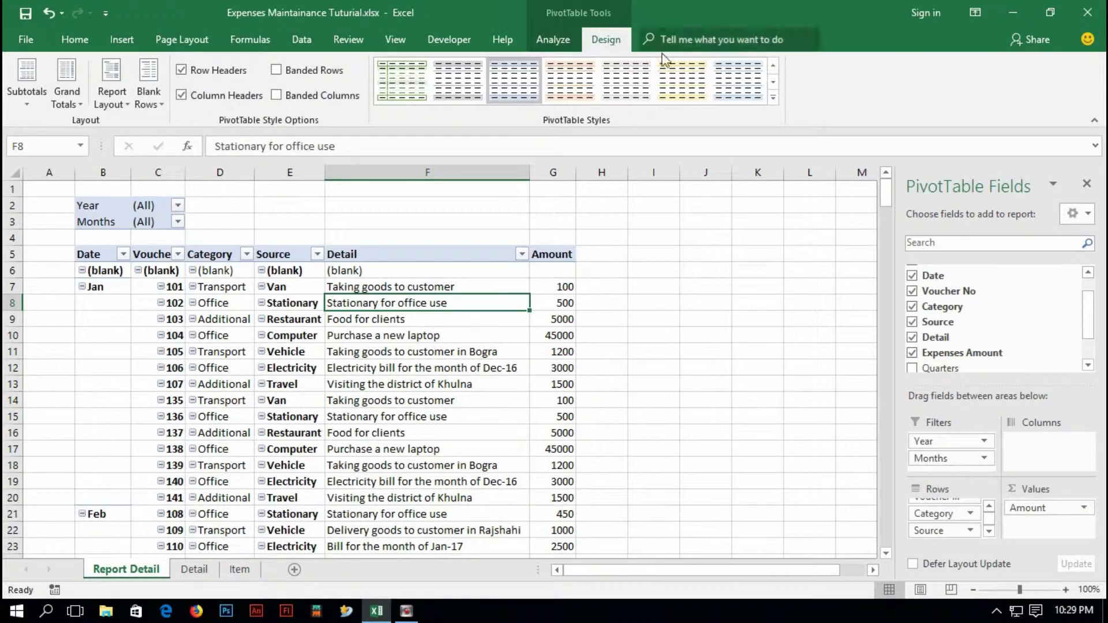
{"action": "left_click", "coordinate": [772, 99]}
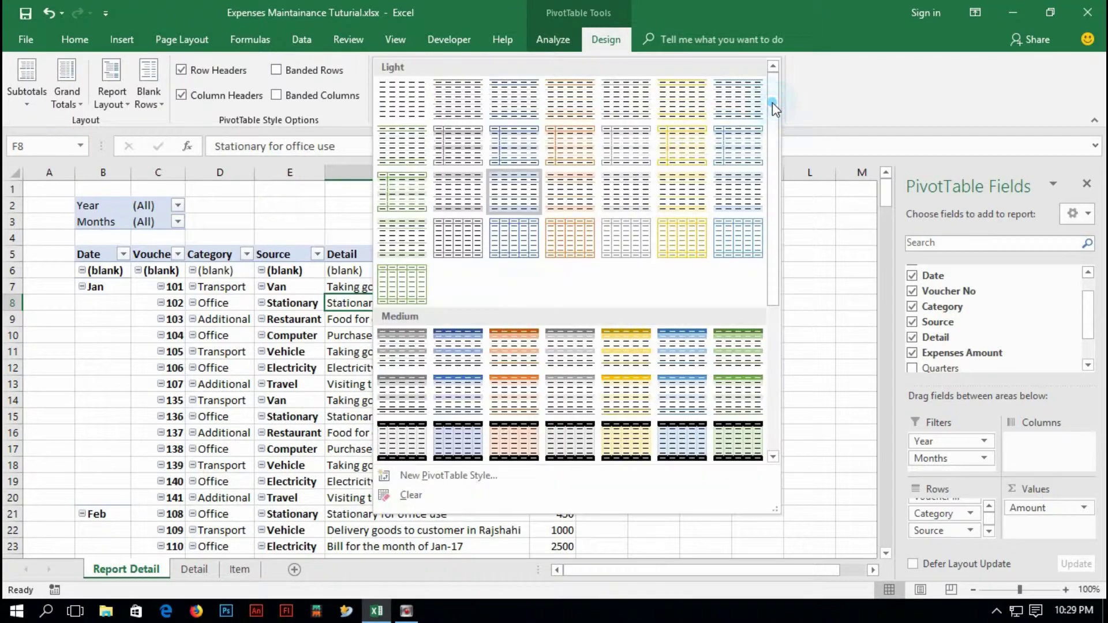
{"action": "left_click", "coordinate": [465, 155]}
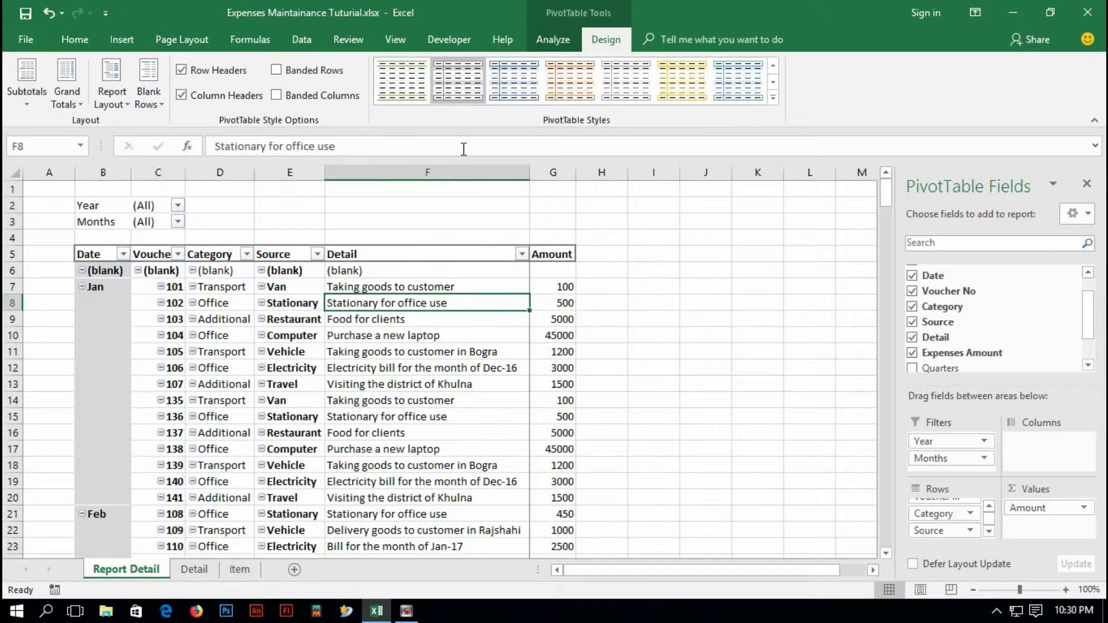
{"action": "left_click", "coordinate": [773, 97]}
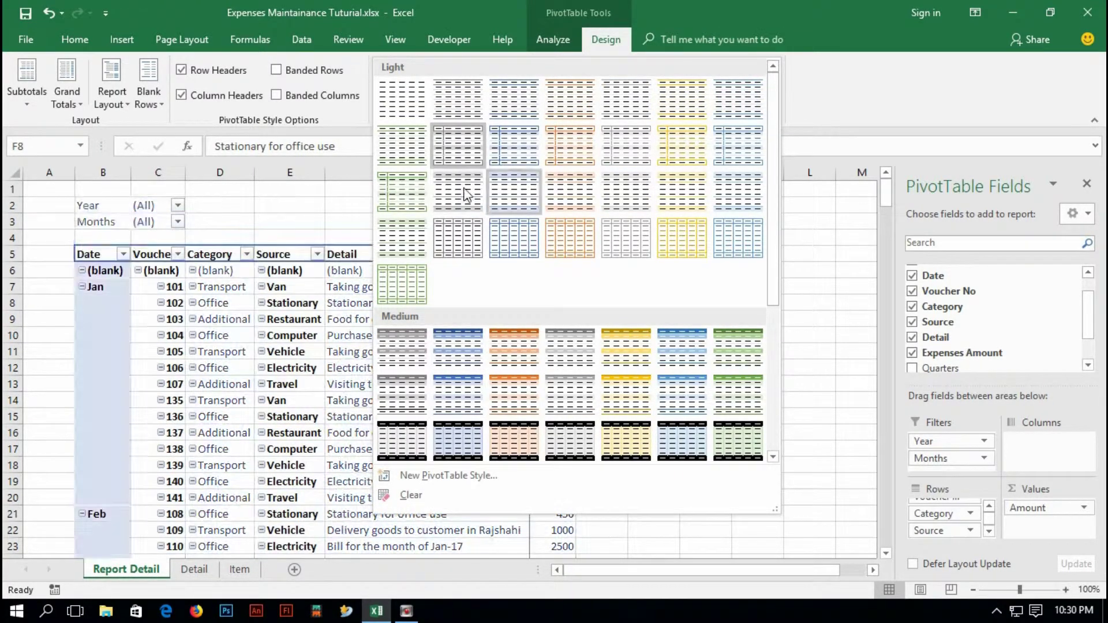
{"action": "left_click", "coordinate": [457, 151]}
Select the entire sheet and set its font to Arial at size 9
{"action": "left_click", "coordinate": [623, 308]}
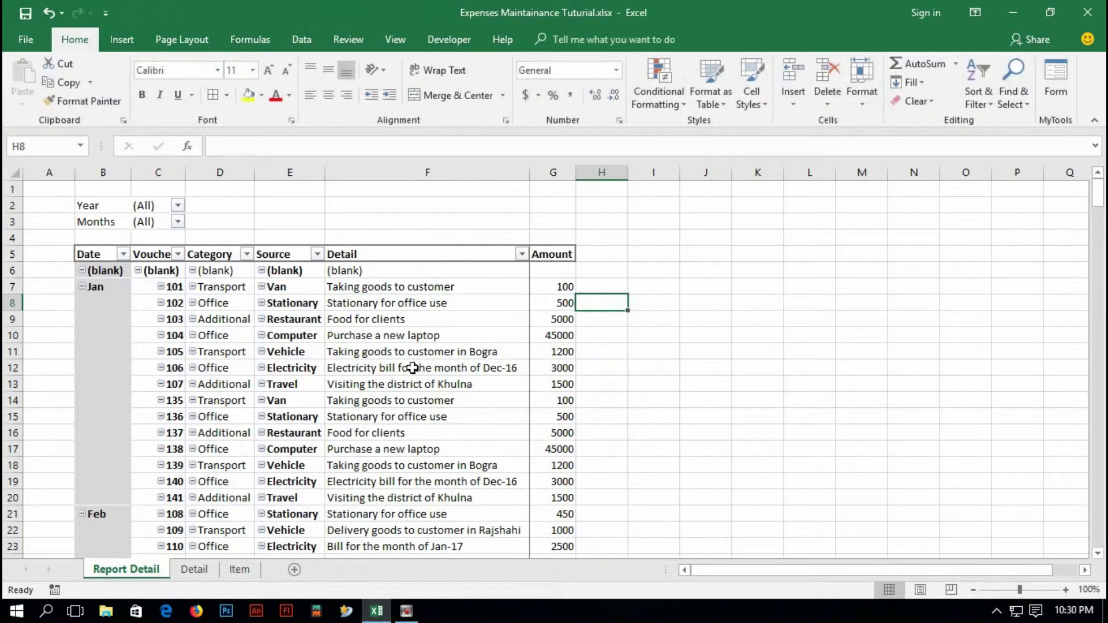
{"action": "left_click", "coordinate": [15, 173]}
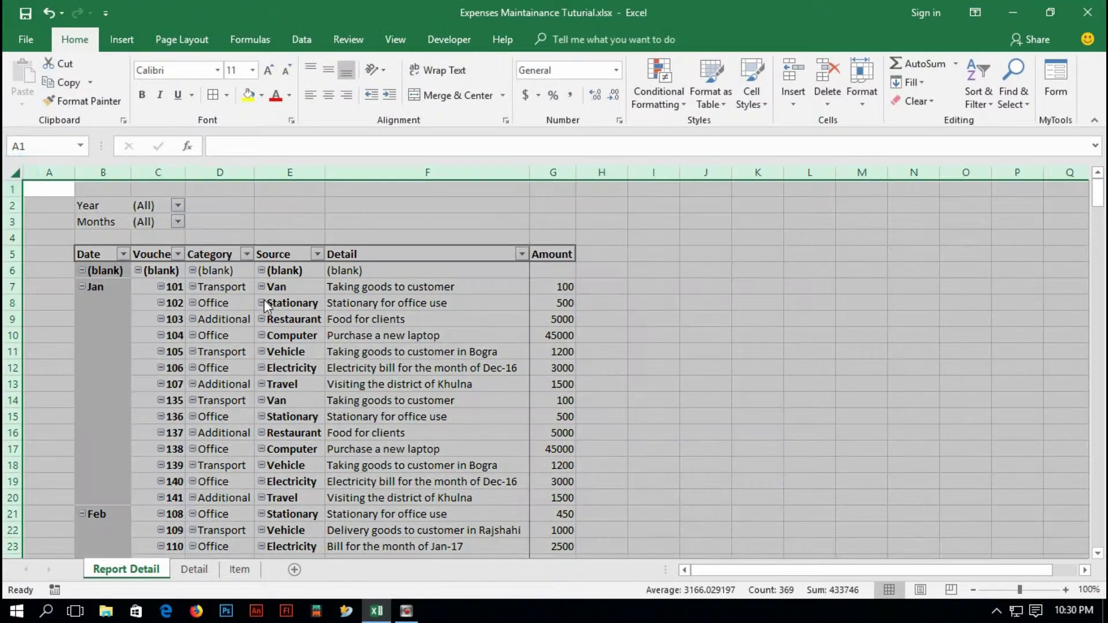
{"action": "left_click", "coordinate": [176, 71]}
{"action": "type", "text": "Arial"}
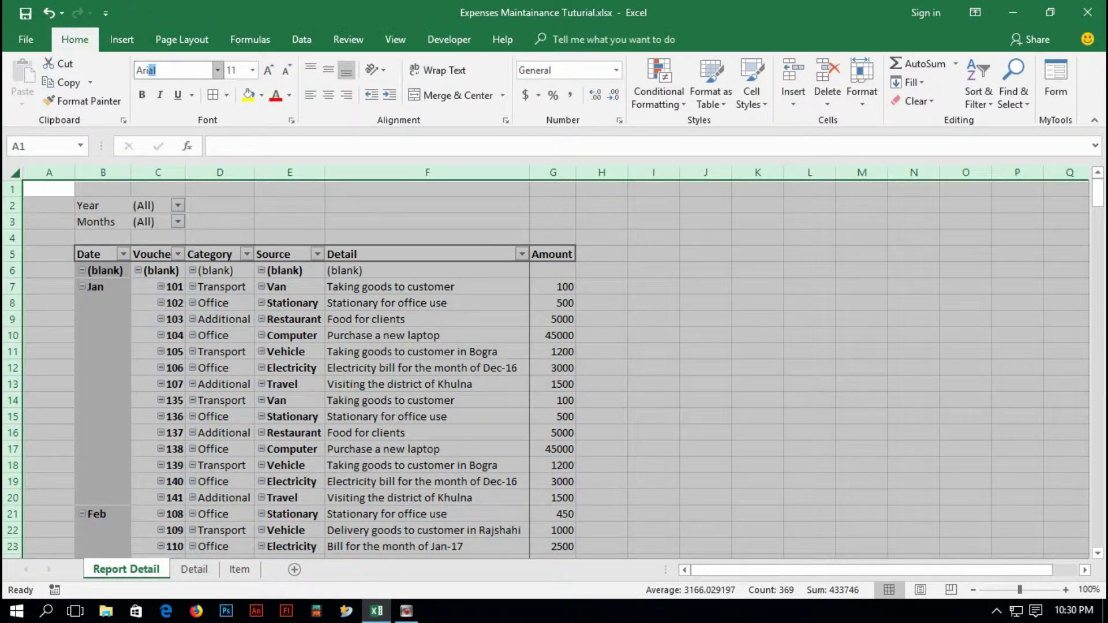
{"action": "key", "text": "Return"}
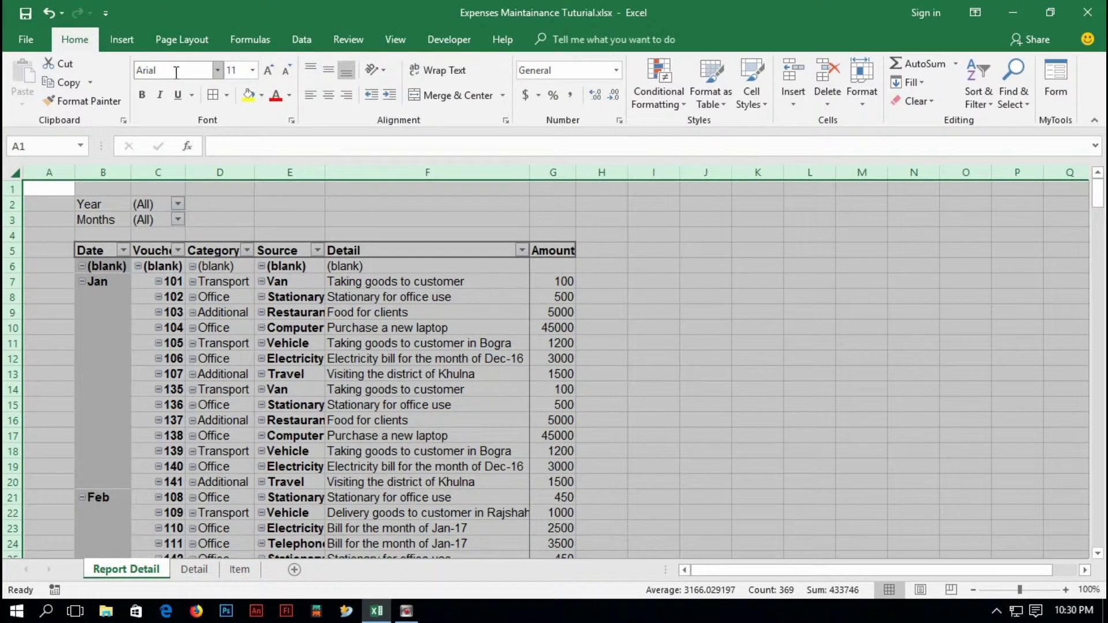
{"action": "left_click", "coordinate": [239, 69]}
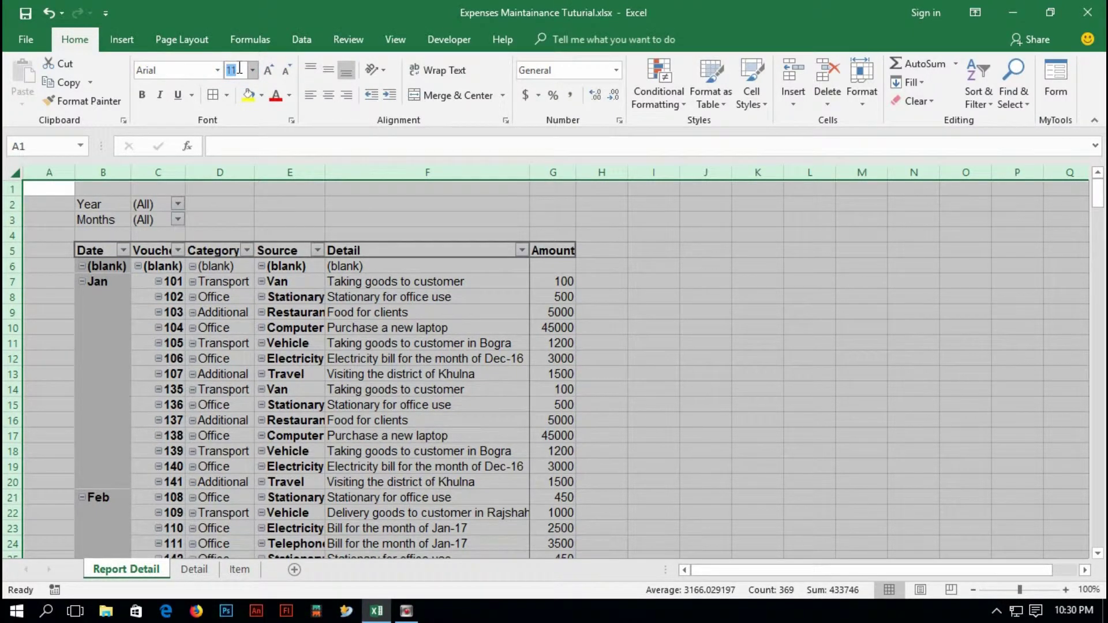
{"action": "key", "text": "Return"}
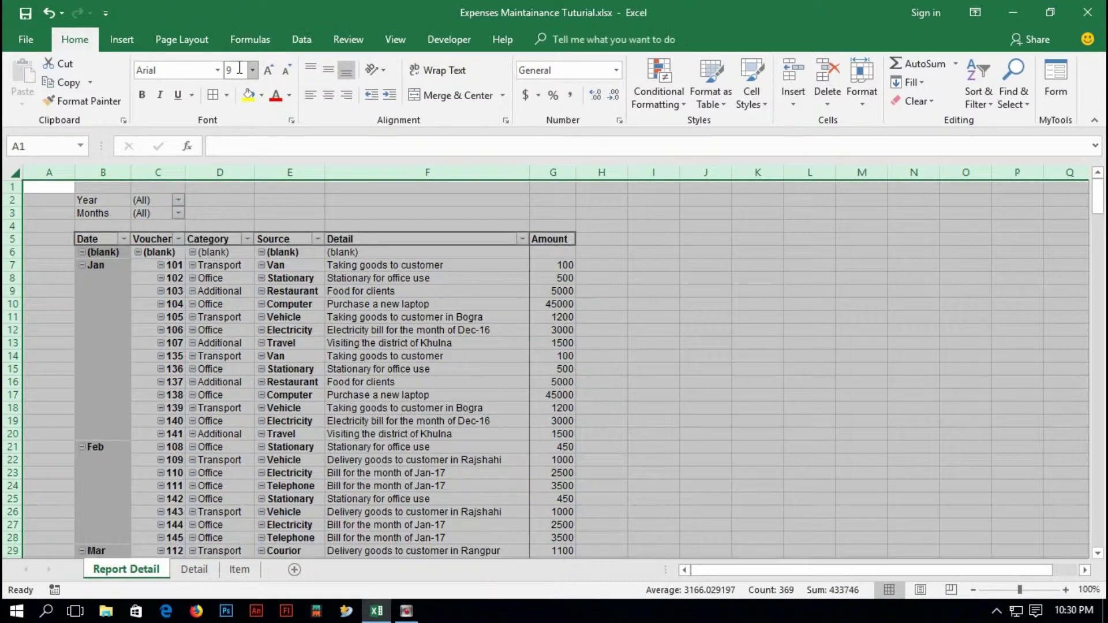
{"action": "left_click", "coordinate": [662, 315]}
{"action": "scroll", "coordinate": [228, 335], "scroll_direction": "down", "scroll_amount": 9}
{"action": "scroll", "coordinate": [228, 335], "scroll_direction": "down", "scroll_amount": 9}
{"action": "scroll", "coordinate": [230, 335], "scroll_direction": "up", "scroll_amount": 18}
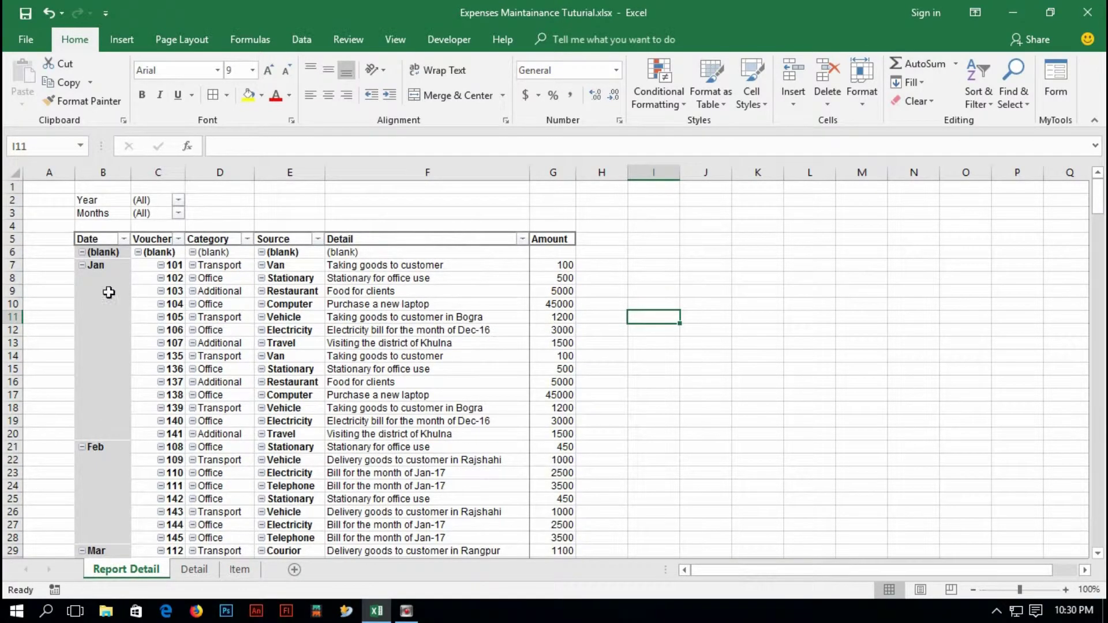
{"action": "left_click", "coordinate": [105, 288]}
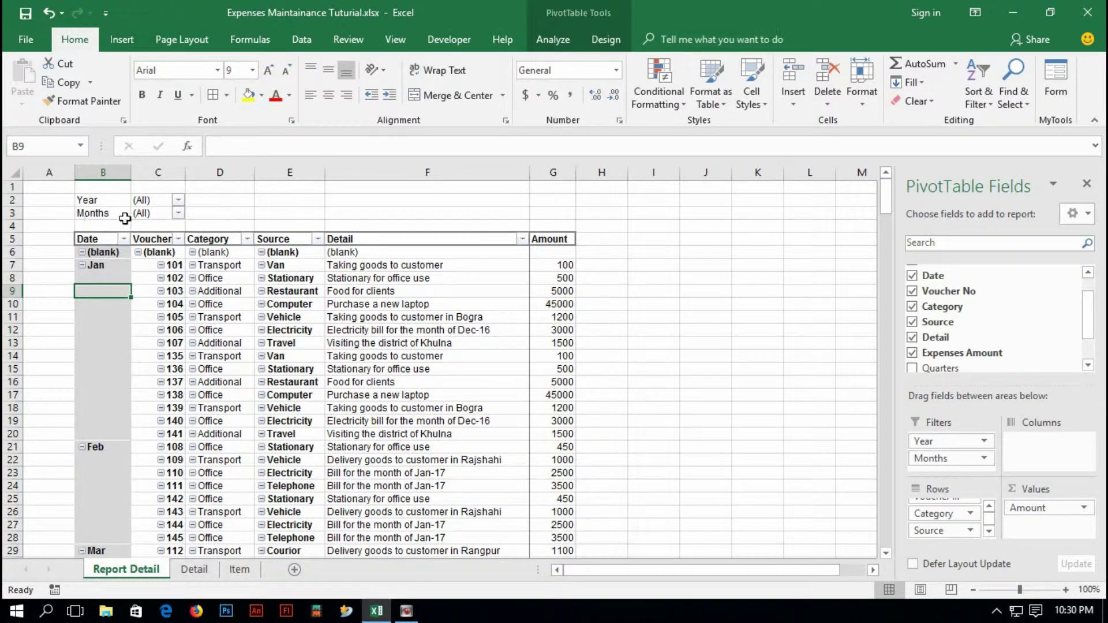
Ungroup the pivot's Date field so it lists individual dates instead of months
{"action": "left_click", "coordinate": [181, 214]}
{"action": "left_click", "coordinate": [181, 214]}
{"action": "right_click", "coordinate": [102, 292]}
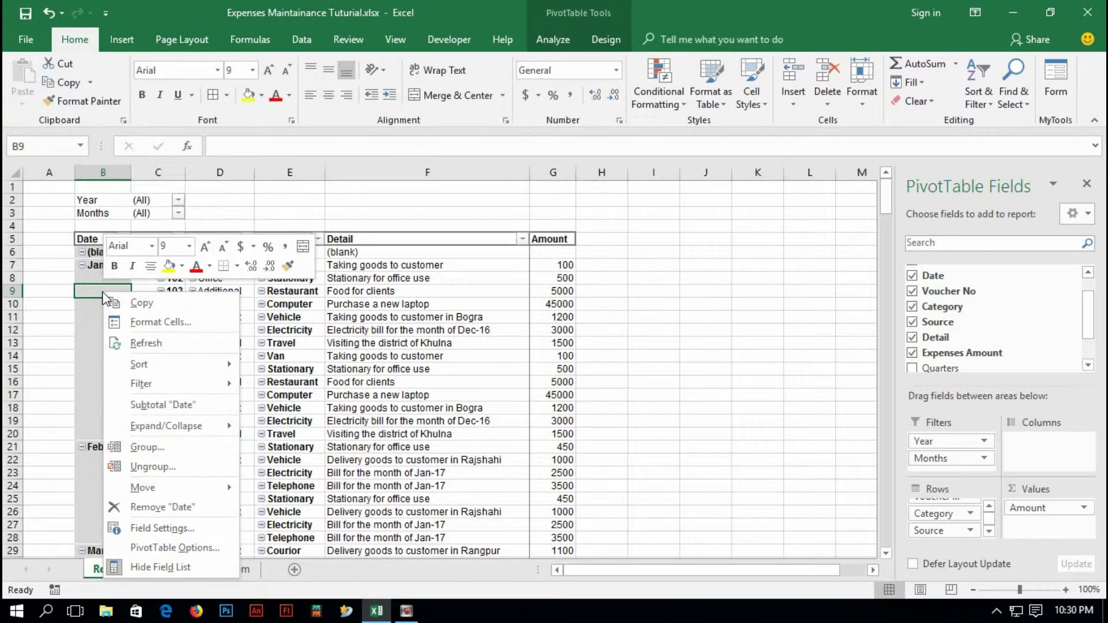
{"action": "left_click", "coordinate": [126, 465]}
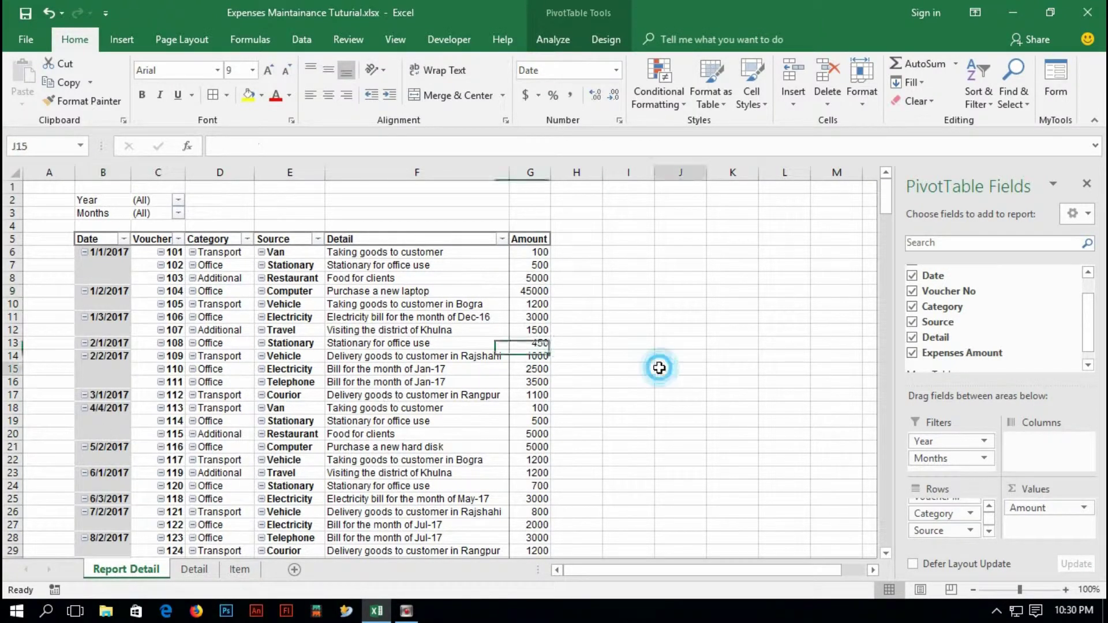
Resize the Source, Category, Voucher No and Amount columns so the contents fit
{"action": "left_click", "coordinate": [660, 368]}
{"action": "left_click_drag", "start_coordinate": [324, 175], "coordinate": [288, 172]}
{"action": "left_click_drag", "start_coordinate": [185, 172], "coordinate": [209, 172]}
{"action": "left_click_drag", "start_coordinate": [606, 172], "coordinate": [629, 172]}
{"action": "left_click", "coordinate": [491, 396]}
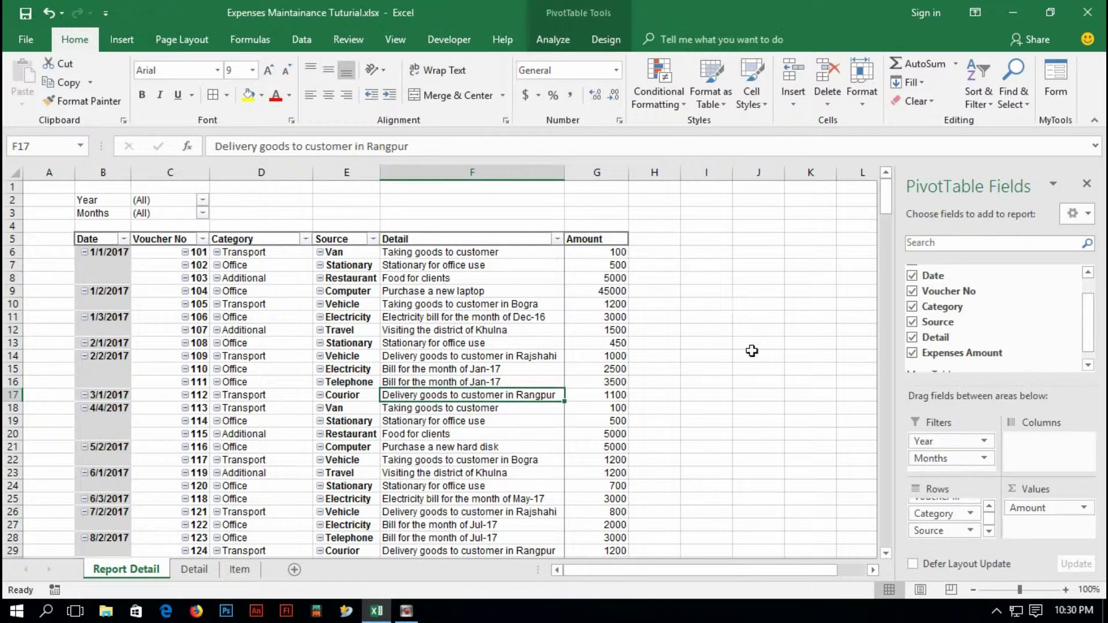
{"action": "left_click", "coordinate": [751, 319]}
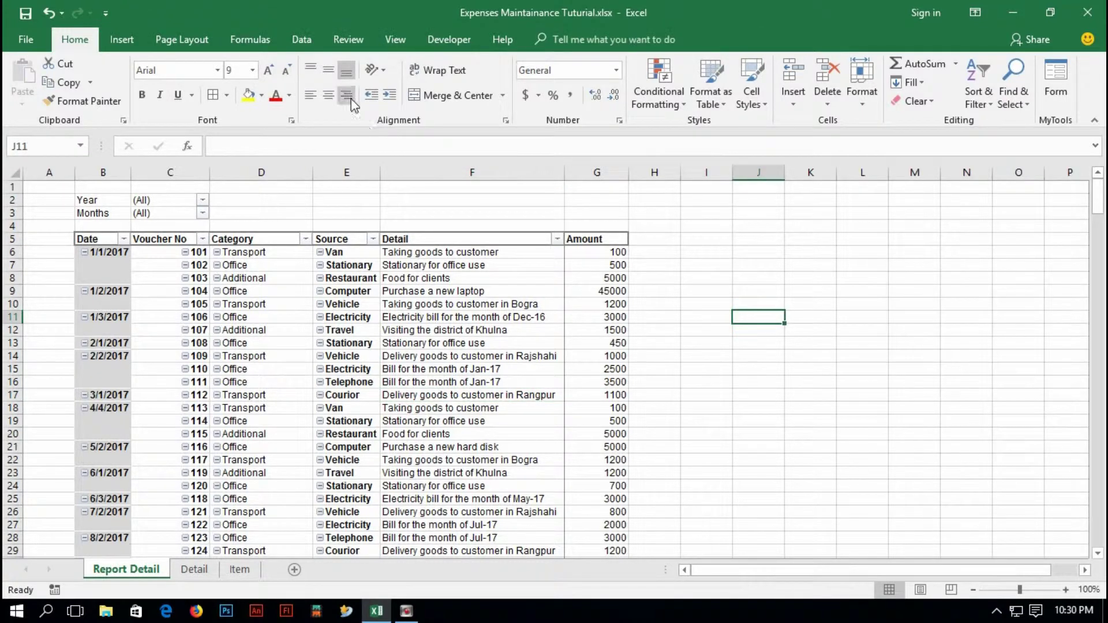
Hide the sheet gridlines
{"action": "left_click", "coordinate": [184, 41]}
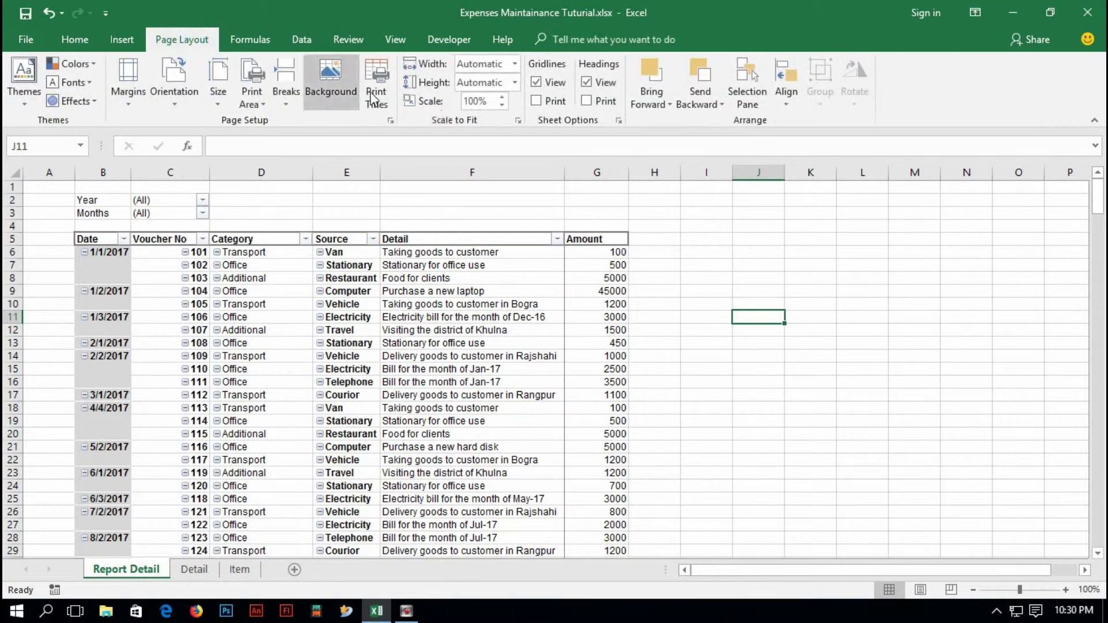
{"action": "left_click", "coordinate": [536, 82]}
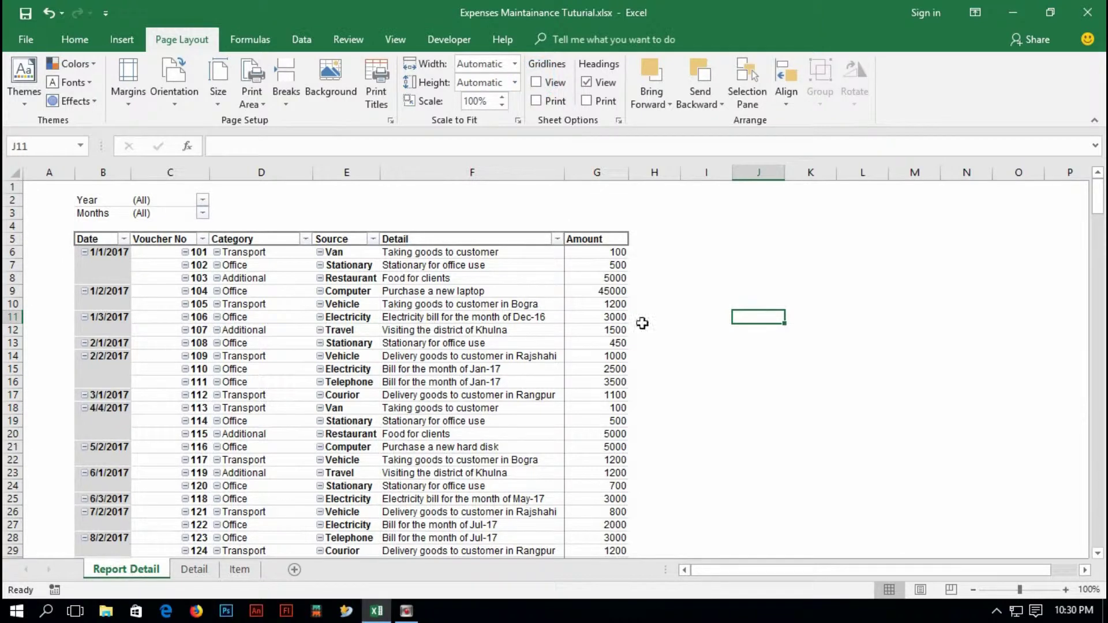
{"action": "left_click", "coordinate": [723, 375]}
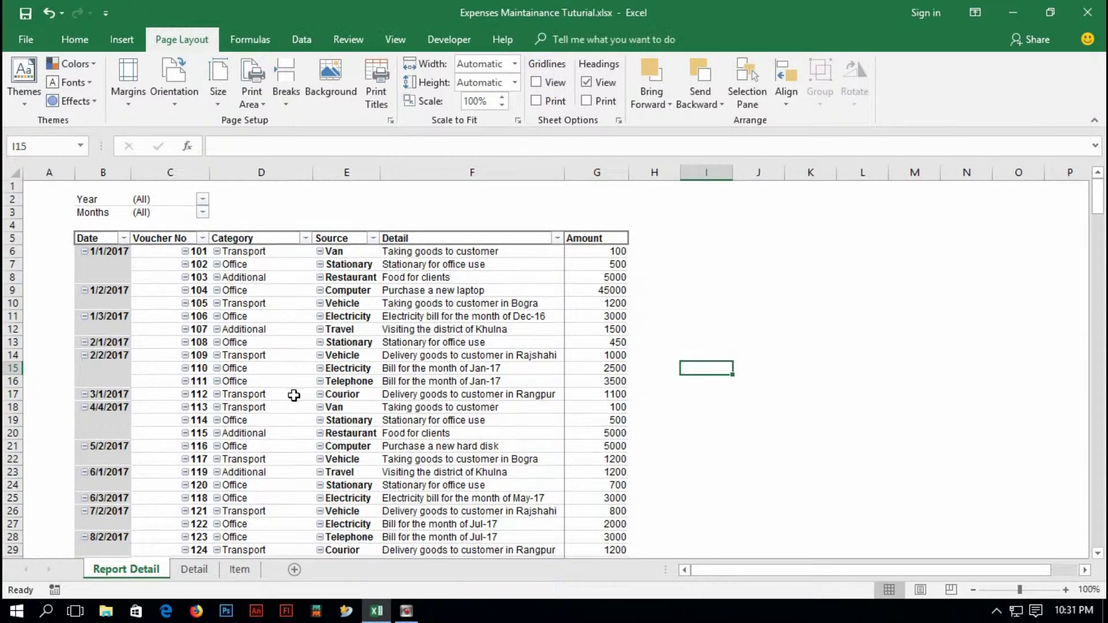
Format column B dates as 14-Mar-12 style (d-mmm-yy) and autofit its width
{"action": "left_click", "coordinate": [96, 173]}
{"action": "right_click", "coordinate": [96, 174]}
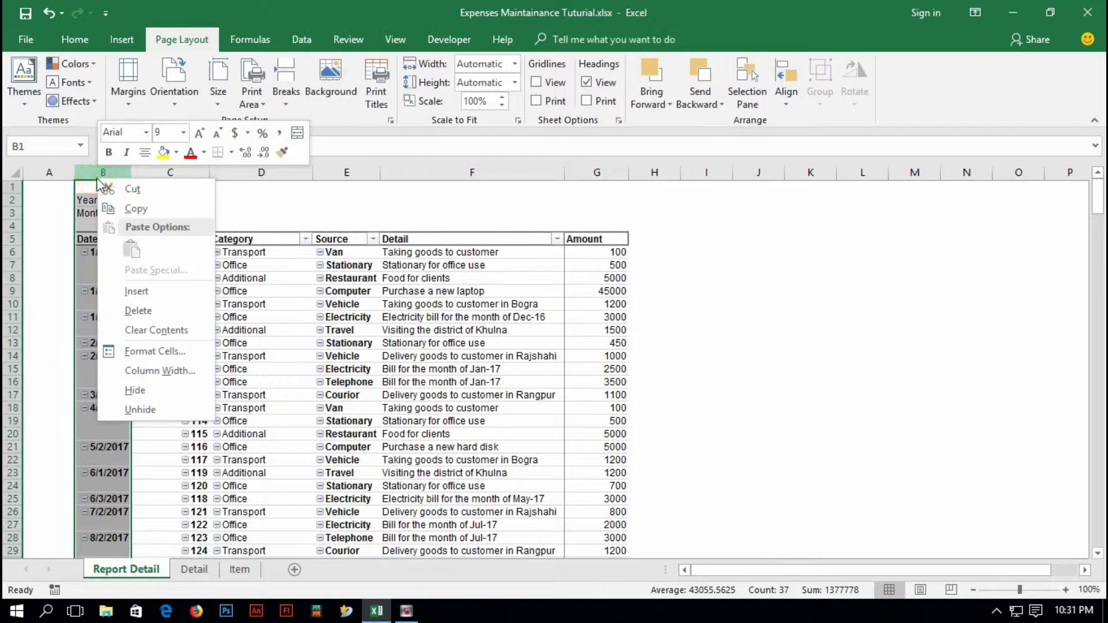
{"action": "left_click", "coordinate": [139, 350]}
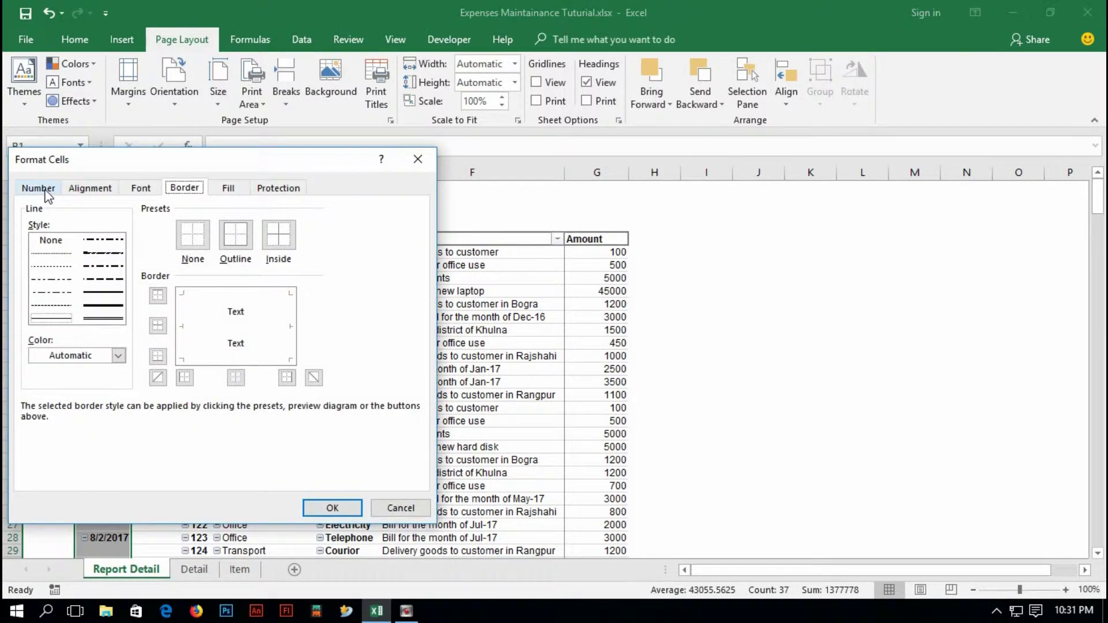
{"action": "left_click", "coordinate": [39, 188]}
{"action": "left_click", "coordinate": [35, 265]}
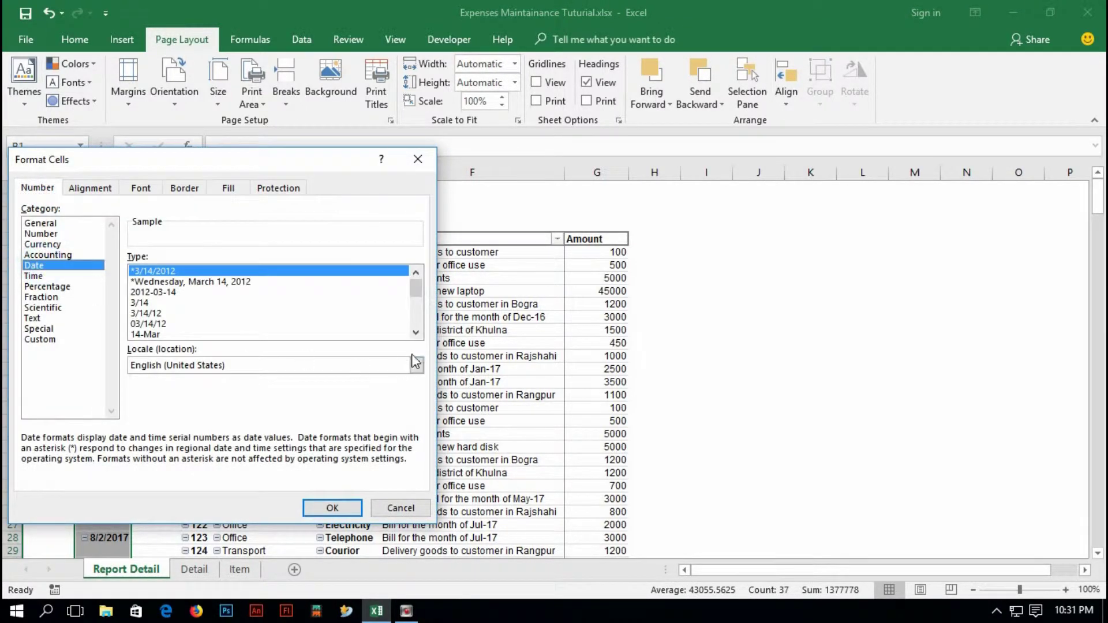
{"action": "scroll", "coordinate": [149, 335], "scroll_direction": "down", "scroll_amount": 1}
{"action": "double_click", "coordinate": [149, 335]}
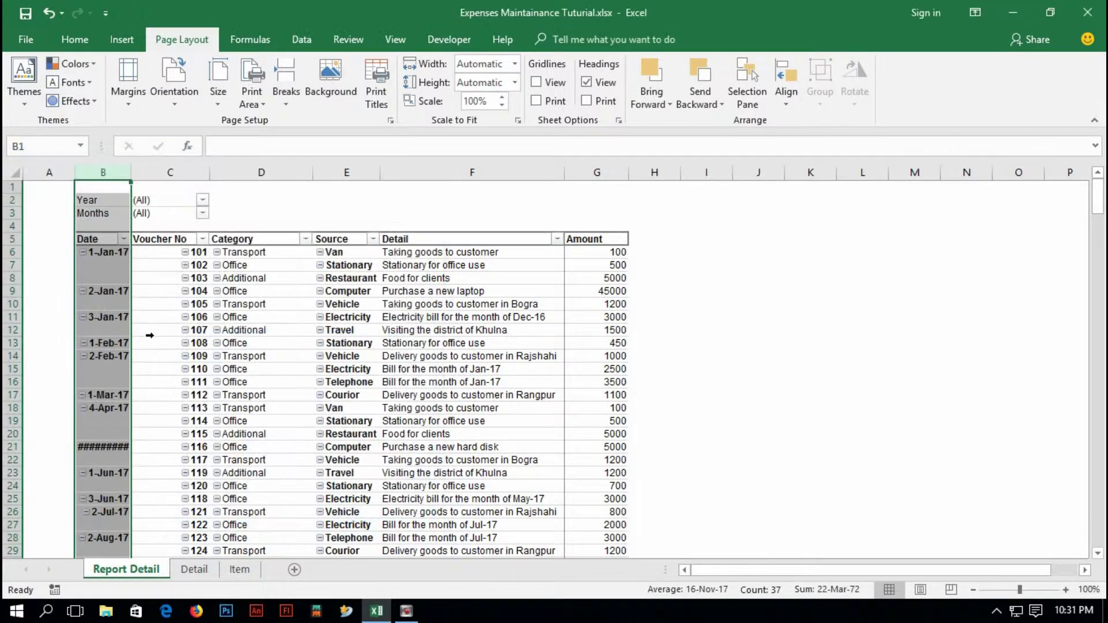
{"action": "double_click", "coordinate": [130, 171]}
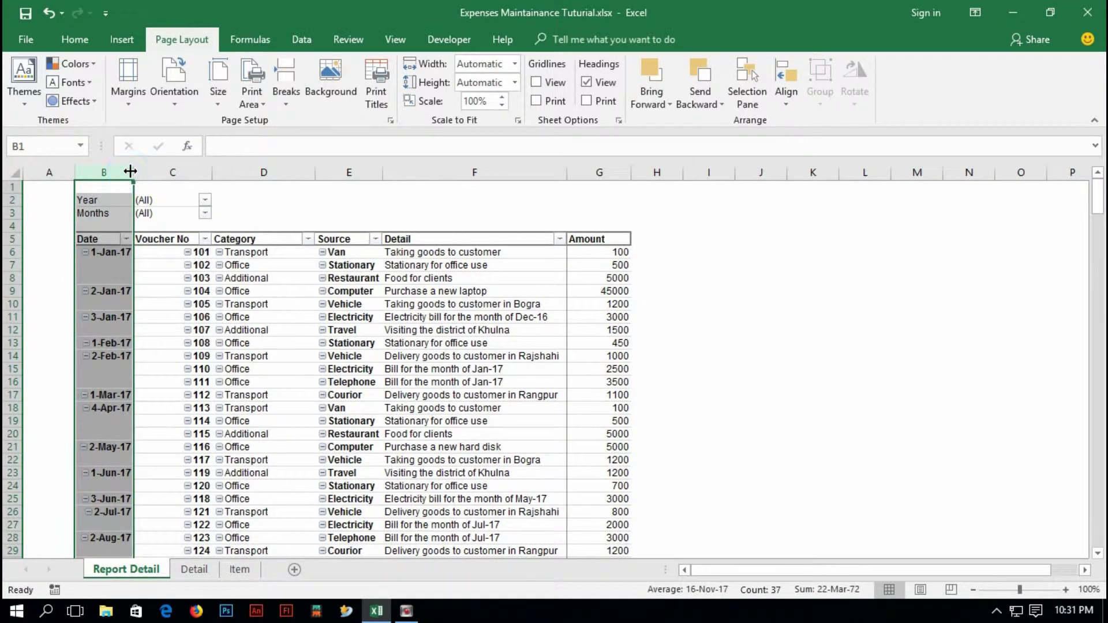
{"action": "left_click", "coordinate": [774, 382]}
{"action": "scroll", "coordinate": [499, 413], "scroll_direction": "down", "scroll_amount": 5}
{"action": "scroll", "coordinate": [499, 413], "scroll_direction": "up", "scroll_amount": 5}
{"action": "scroll", "coordinate": [314, 371], "scroll_direction": "down", "scroll_amount": 20}
{"action": "scroll", "coordinate": [314, 371], "scroll_direction": "up", "scroll_amount": 5}
{"action": "scroll", "coordinate": [314, 371], "scroll_direction": "up", "scroll_amount": 18}
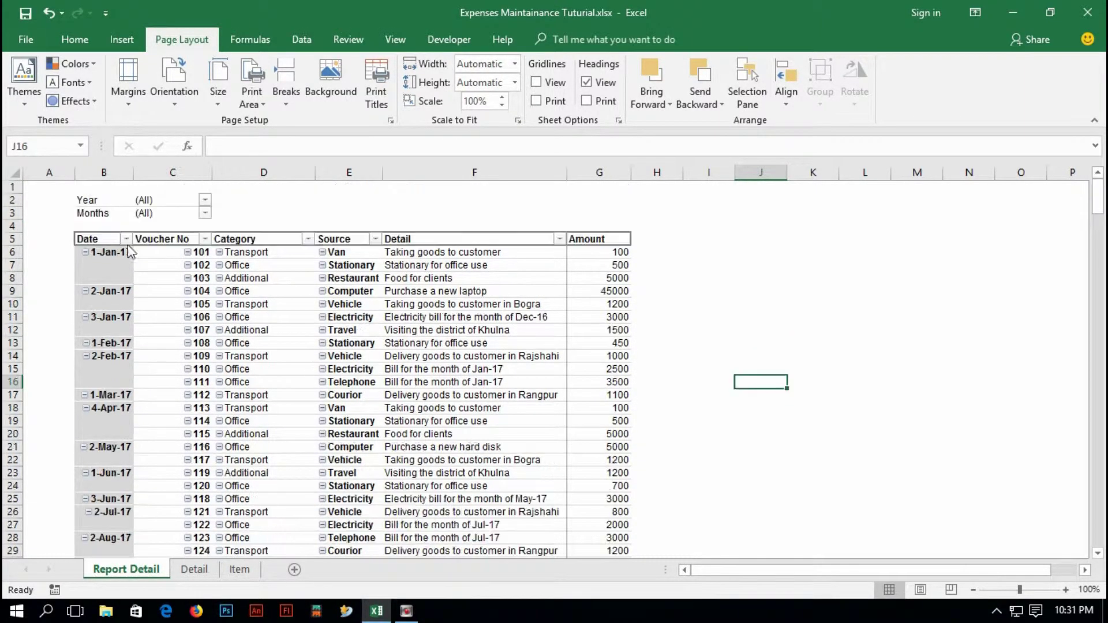
Split the sheet into panes at B6, then remove the vertical division
{"action": "left_click", "coordinate": [109, 254]}
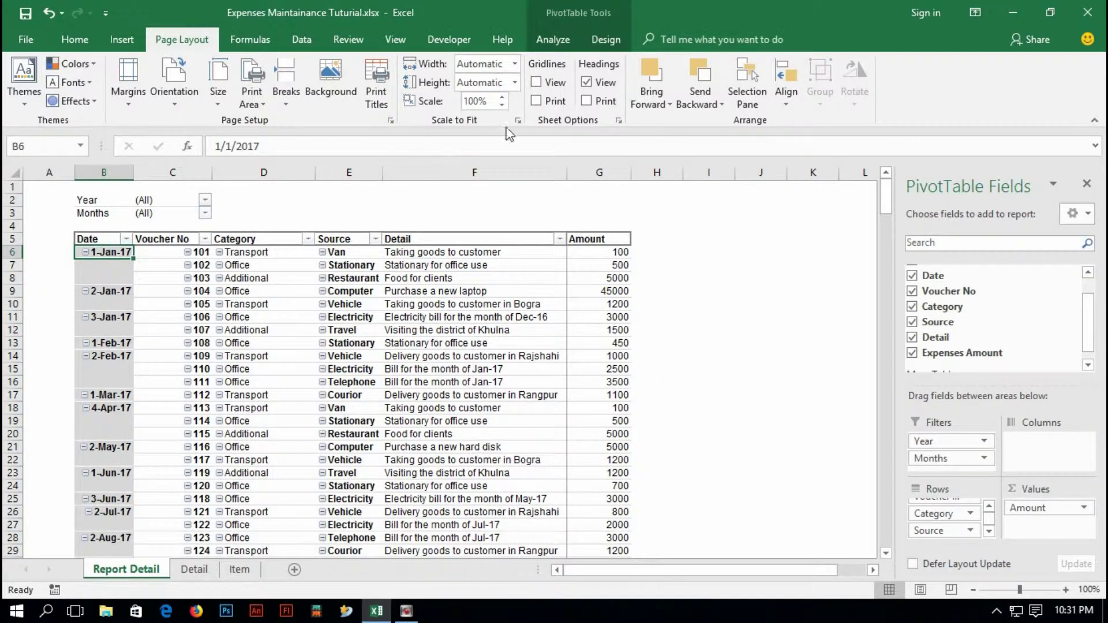
{"action": "left_click", "coordinate": [395, 40]}
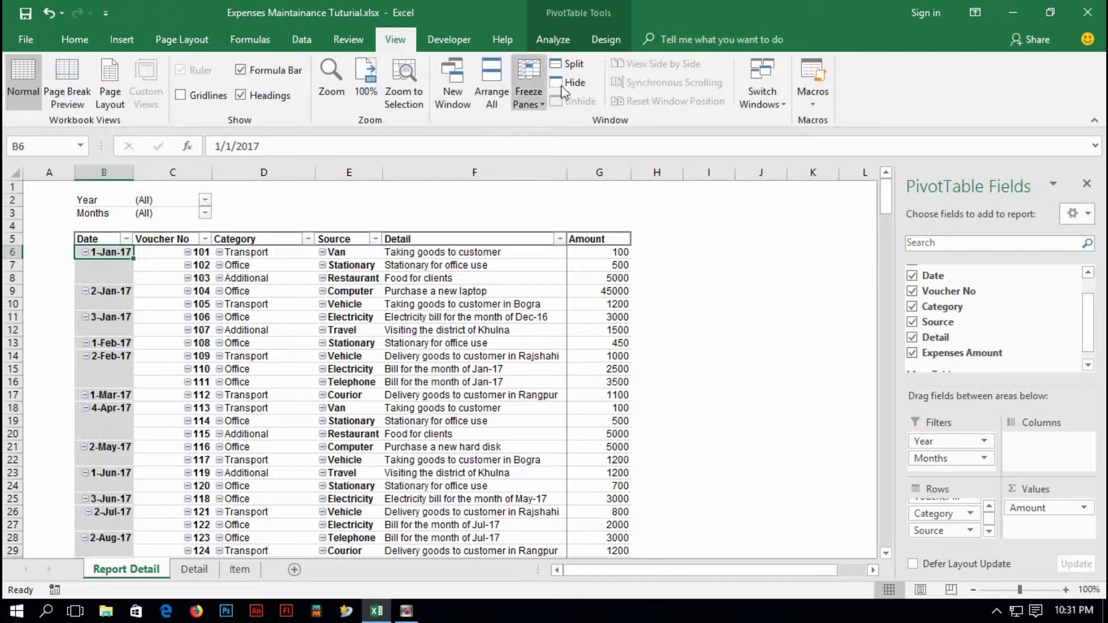
{"action": "left_click", "coordinate": [574, 65]}
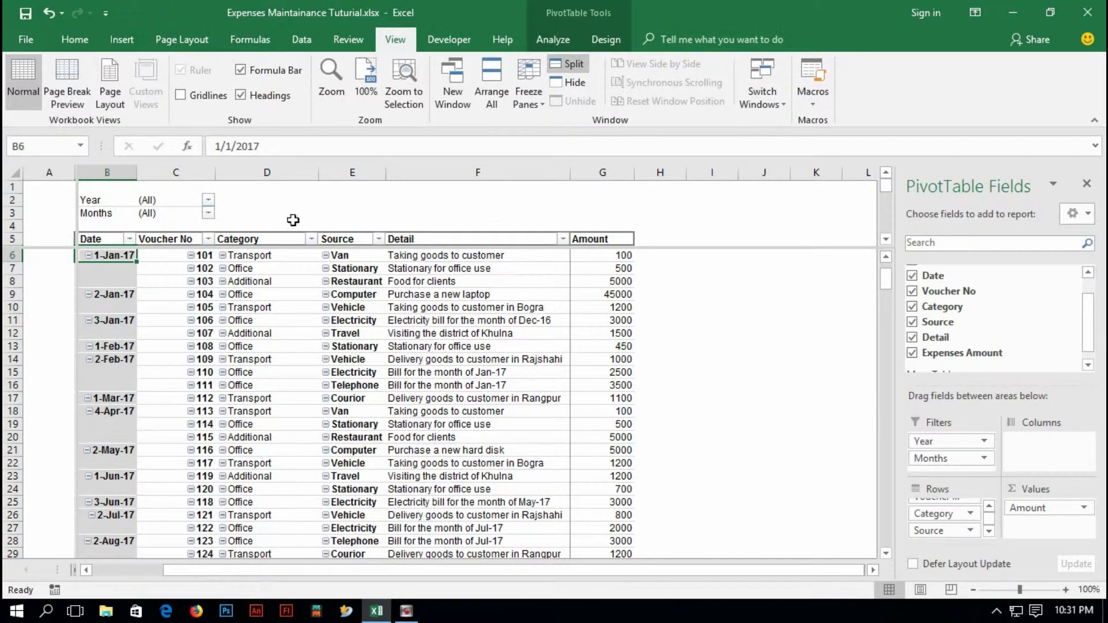
{"action": "double_click", "coordinate": [77, 303]}
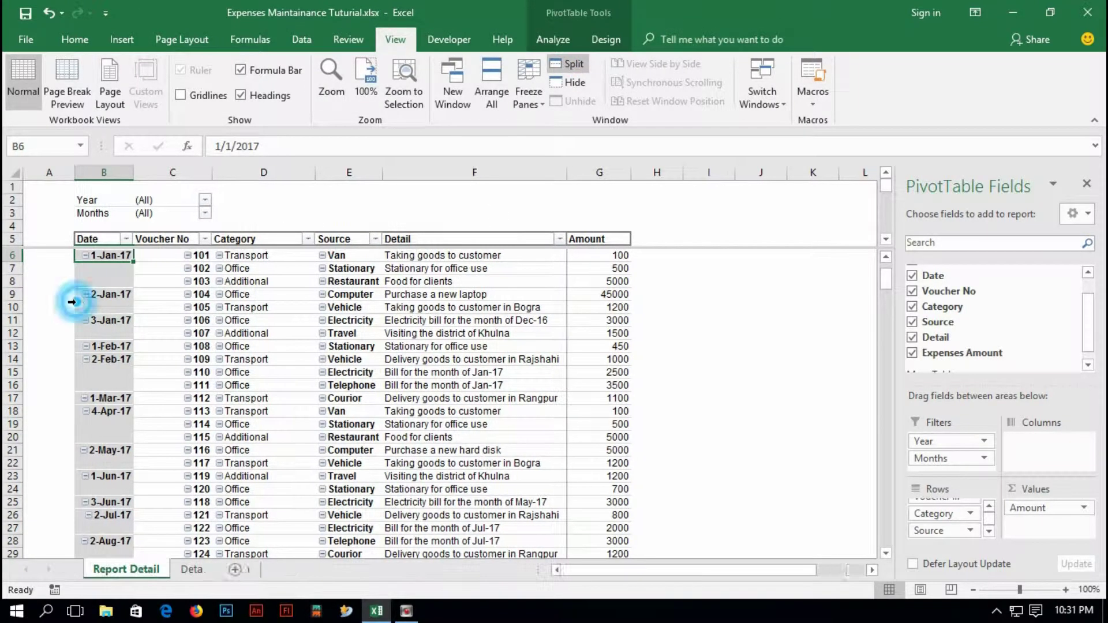
Freeze panes so rows 1 to 5 stay fixed while the pivot scrolls
{"action": "left_click", "coordinate": [535, 71]}
{"action": "left_click", "coordinate": [577, 130]}
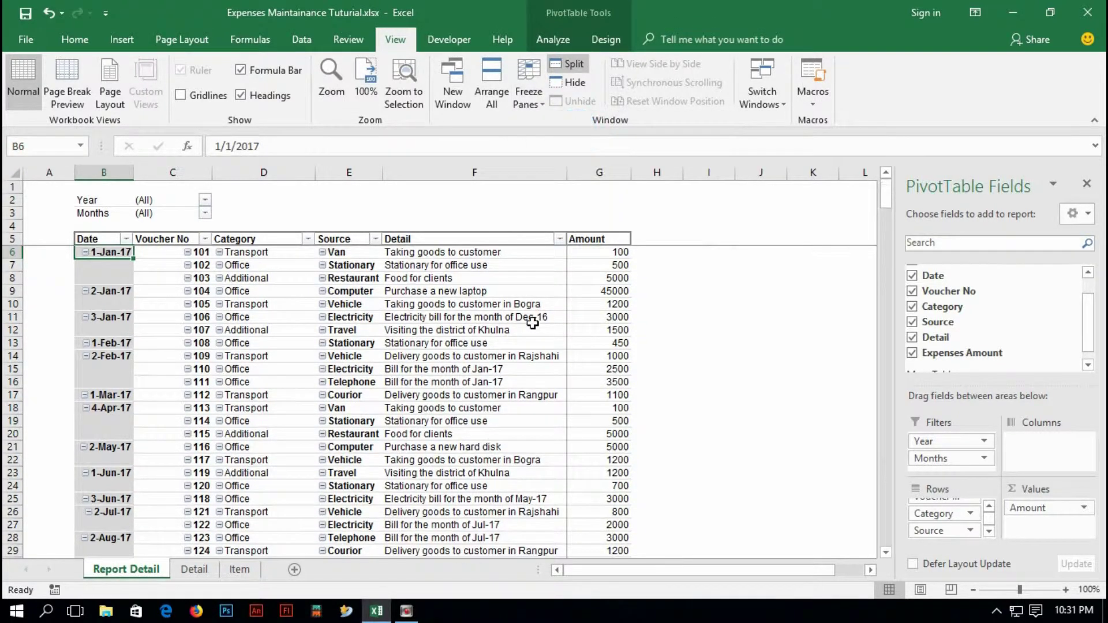
{"action": "scroll", "coordinate": [530, 317], "scroll_direction": "down", "scroll_amount": 20}
{"action": "scroll", "coordinate": [531, 321], "scroll_direction": "up", "scroll_amount": 20}
{"action": "scroll", "coordinate": [531, 321], "scroll_direction": "down", "scroll_amount": 9}
{"action": "scroll", "coordinate": [364, 321], "scroll_direction": "down", "scroll_amount": 6}
{"action": "scroll", "coordinate": [363, 321], "scroll_direction": "up", "scroll_amount": 11}
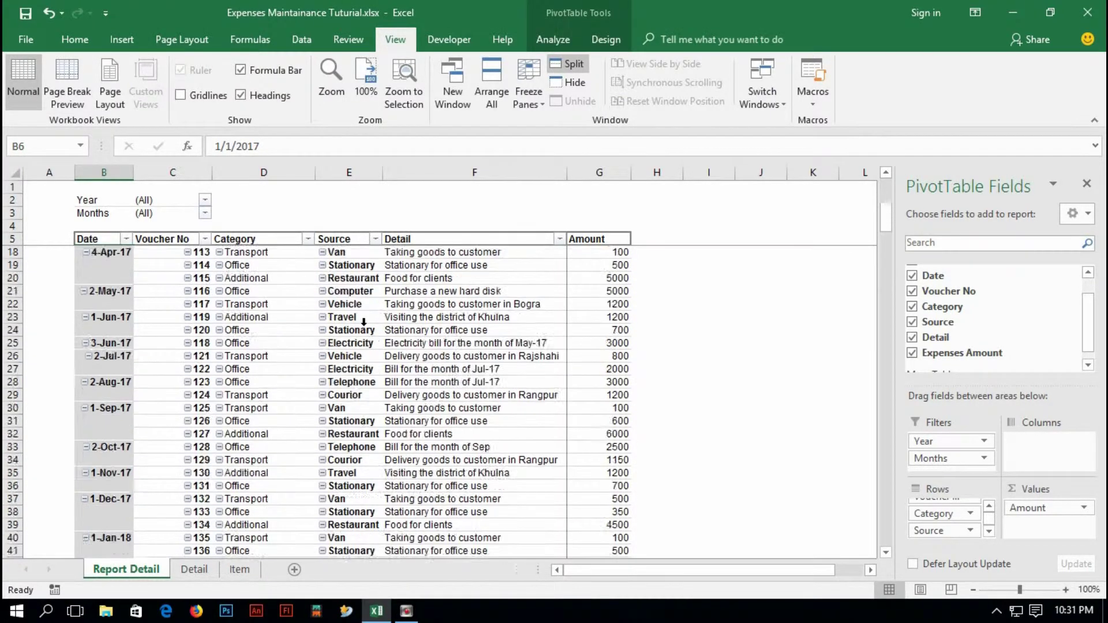
{"action": "scroll", "coordinate": [364, 322], "scroll_direction": "up", "scroll_amount": 2}
{"action": "left_click", "coordinate": [103, 186]}
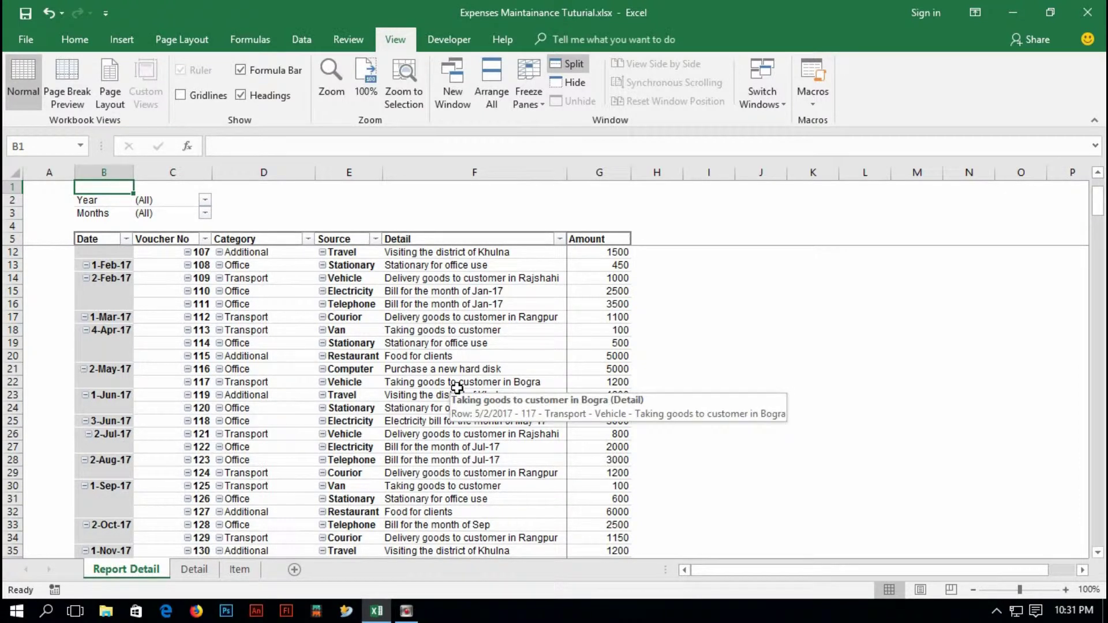
Enter 'Detail Report of Expenses' in B1 and make it bold at 14 points
{"action": "type", "text": "Detail Report of Expenses"}
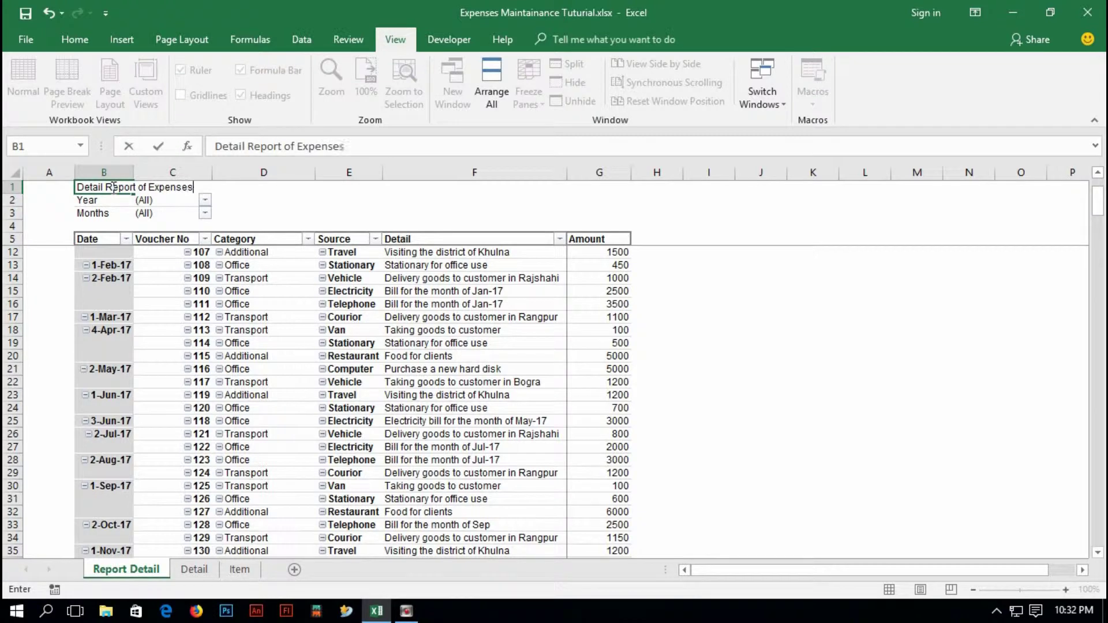
{"action": "key", "text": "Tab"}
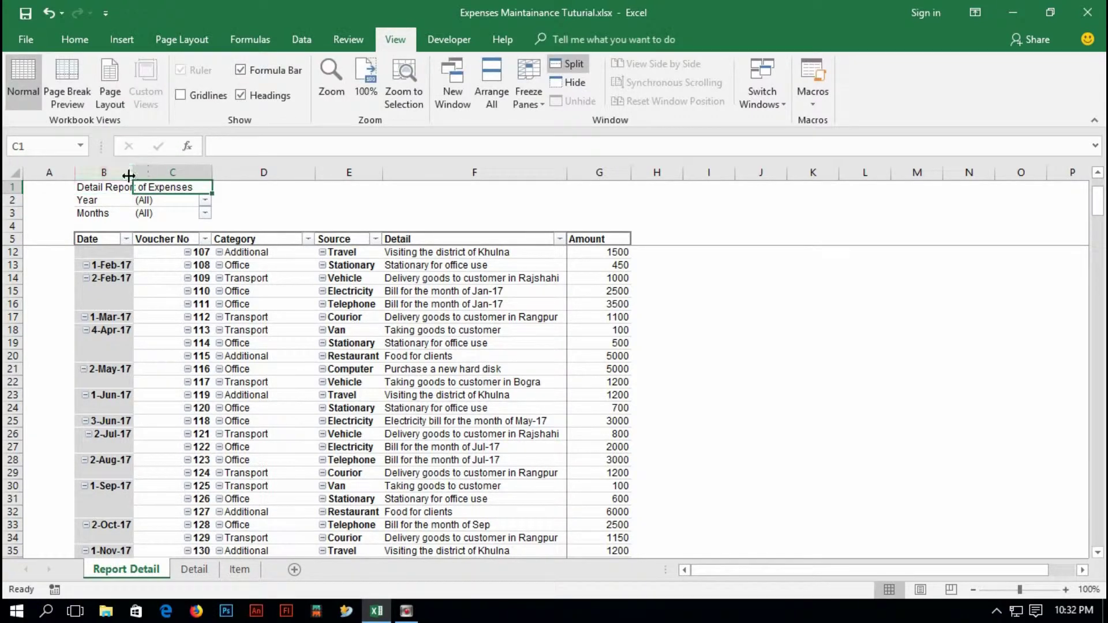
{"action": "left_click", "coordinate": [103, 190]}
{"action": "left_click", "coordinate": [75, 39]}
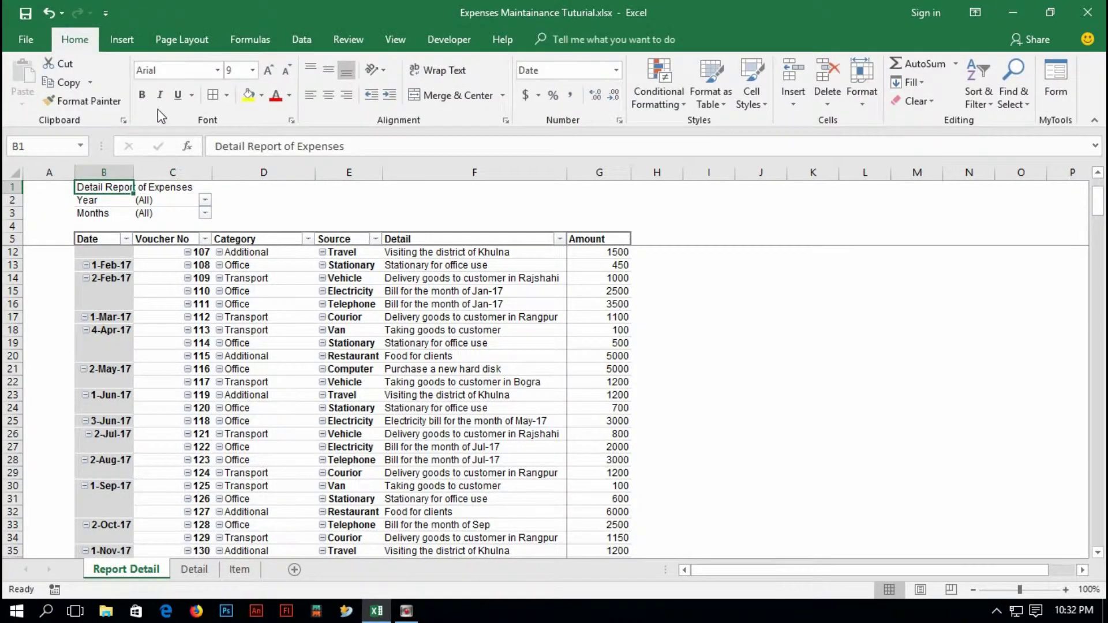
{"action": "left_click", "coordinate": [141, 95]}
{"action": "left_click", "coordinate": [234, 70]}
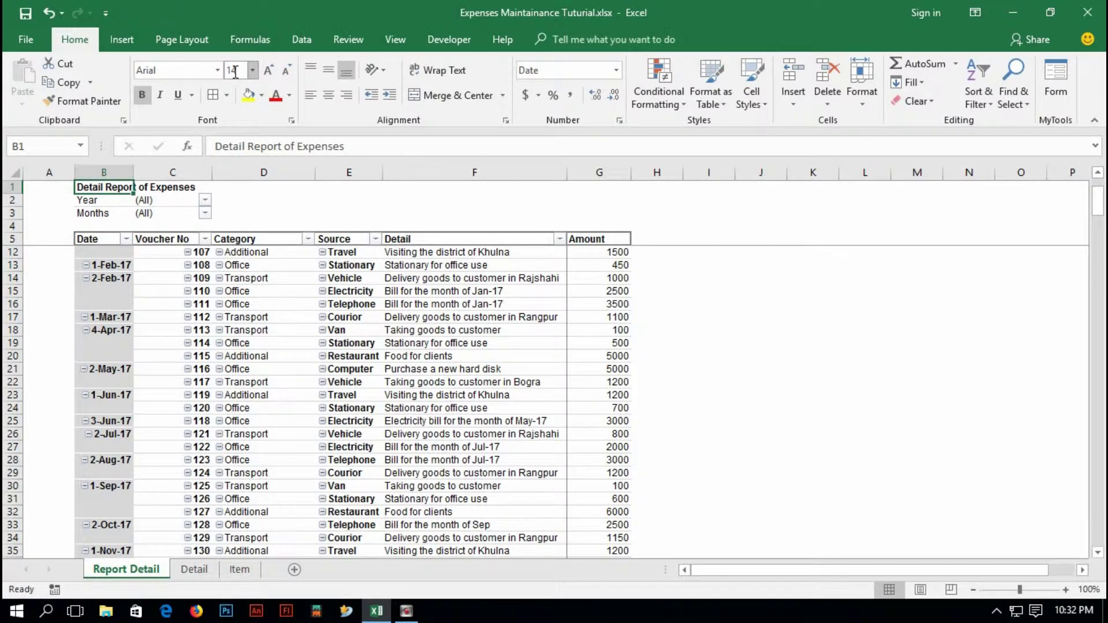
{"action": "type", "text": "14"}
{"action": "key", "text": "Return"}
{"action": "left_click", "coordinate": [739, 272]}
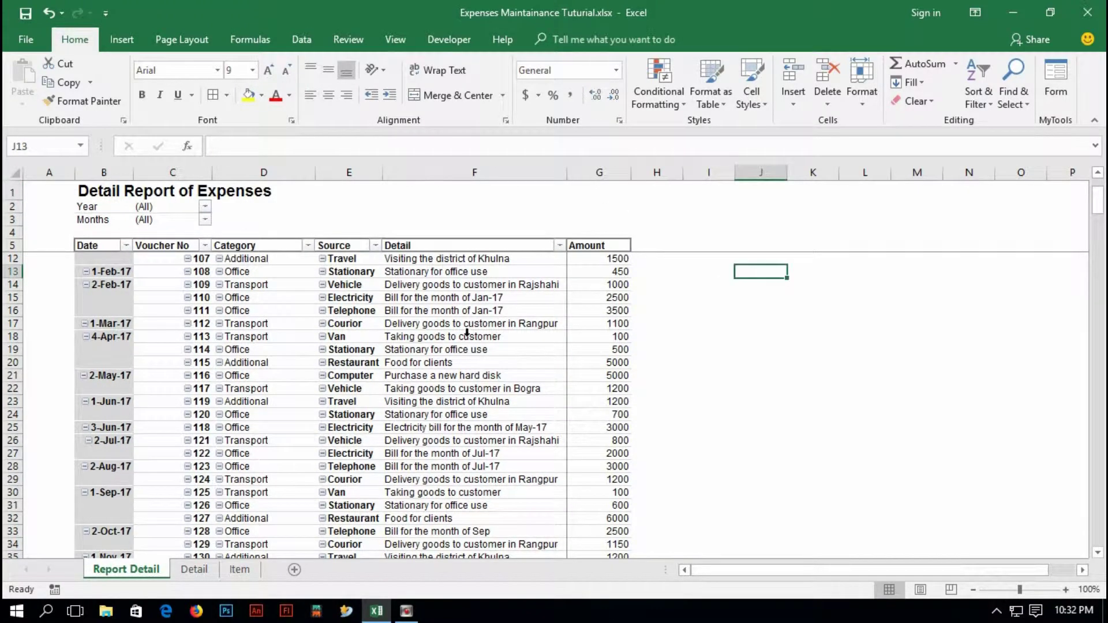
{"action": "scroll", "coordinate": [462, 338], "scroll_direction": "down", "scroll_amount": 17}
{"action": "scroll", "coordinate": [449, 340], "scroll_direction": "up", "scroll_amount": 6}
{"action": "left_click", "coordinate": [451, 349]}
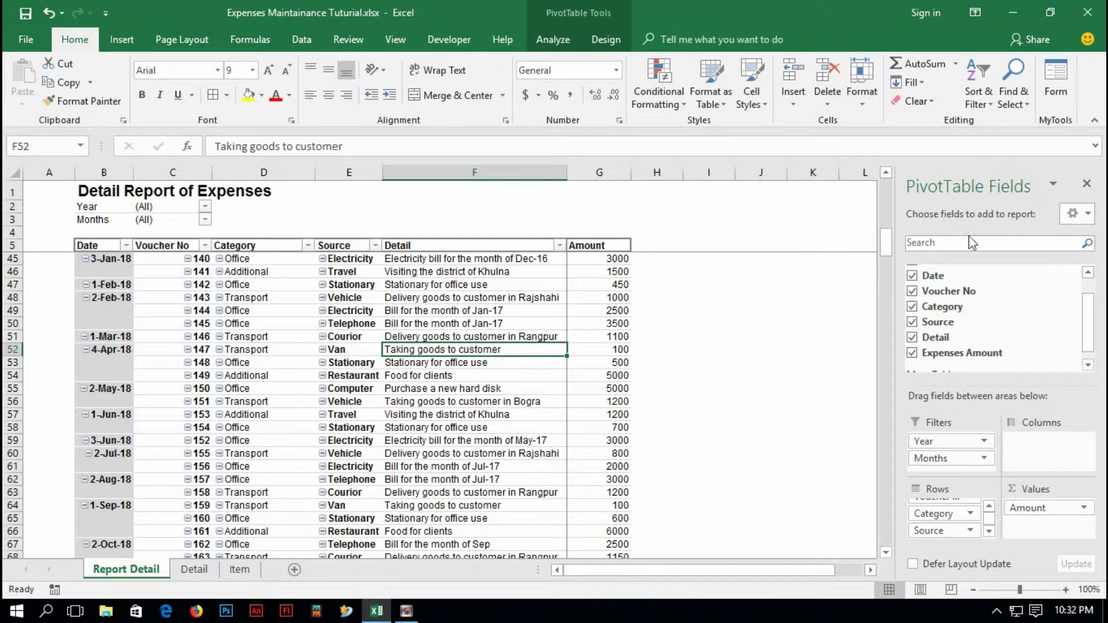
Close the PivotTable Fields pane and review the report's entries
{"action": "left_click", "coordinate": [1087, 183]}
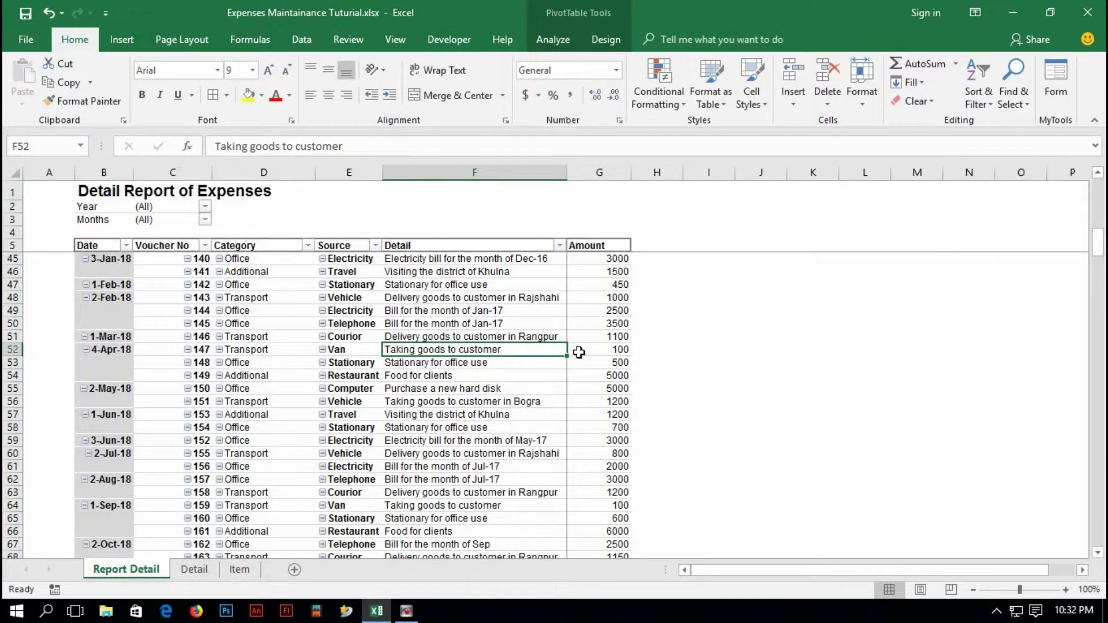
{"action": "left_click", "coordinate": [502, 413]}
{"action": "left_click", "coordinate": [343, 401]}
{"action": "left_click", "coordinate": [242, 349]}
{"action": "left_click", "coordinate": [497, 363]}
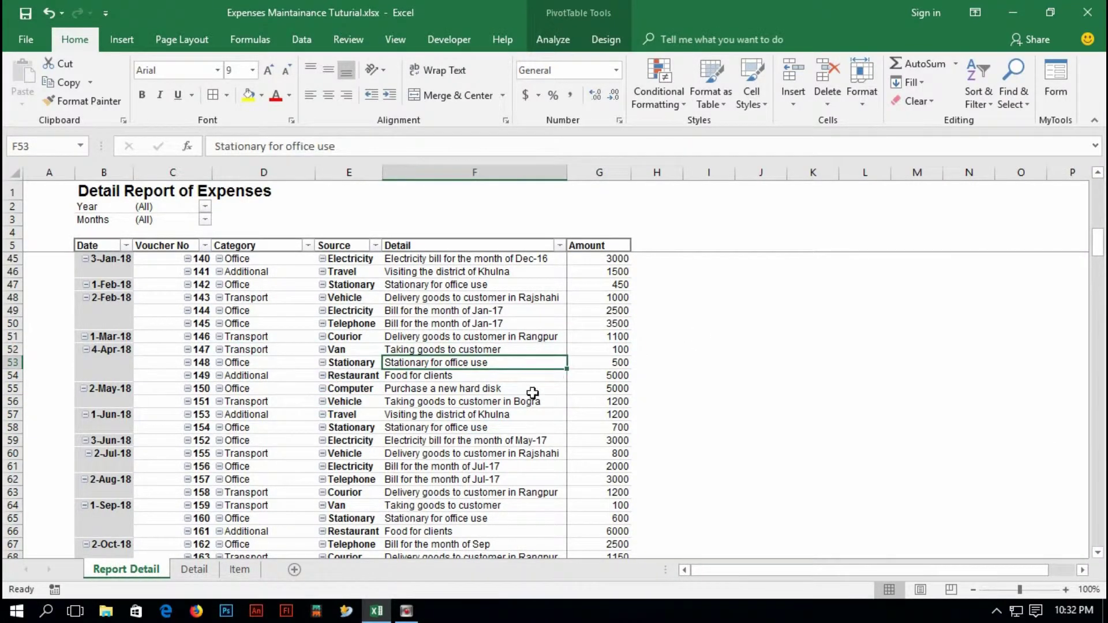
{"action": "scroll", "coordinate": [532, 394], "scroll_direction": "down", "scroll_amount": 7}
{"action": "scroll", "coordinate": [517, 393], "scroll_direction": "up", "scroll_amount": 20}
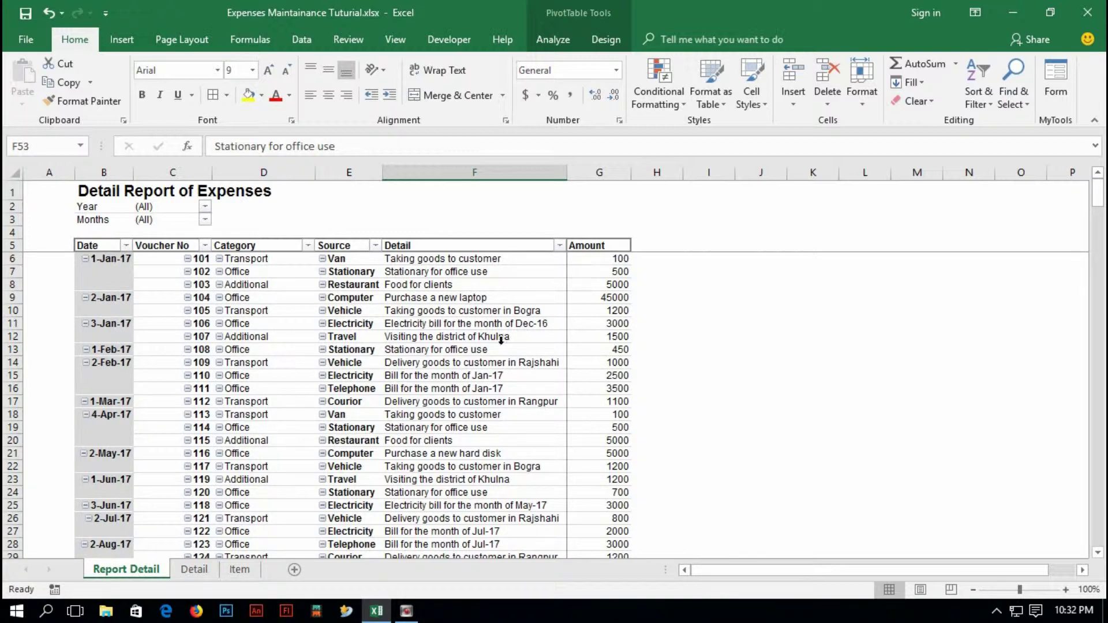
{"action": "left_click", "coordinate": [102, 284]}
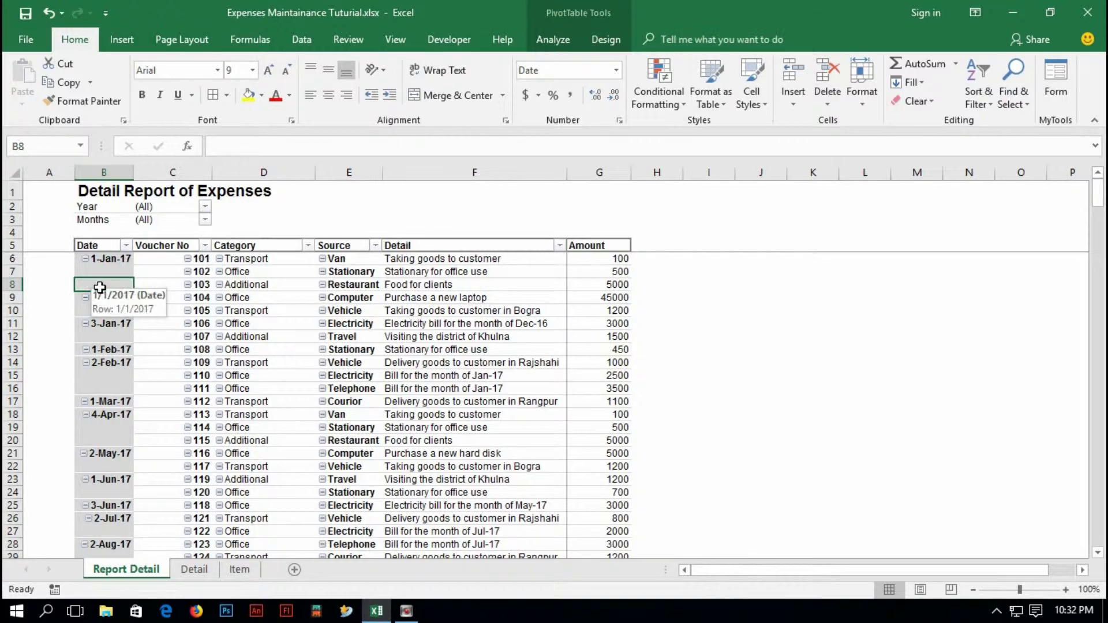
Turn on a subtotal row for each date in the pivot's Date field
{"action": "right_click", "coordinate": [100, 286]}
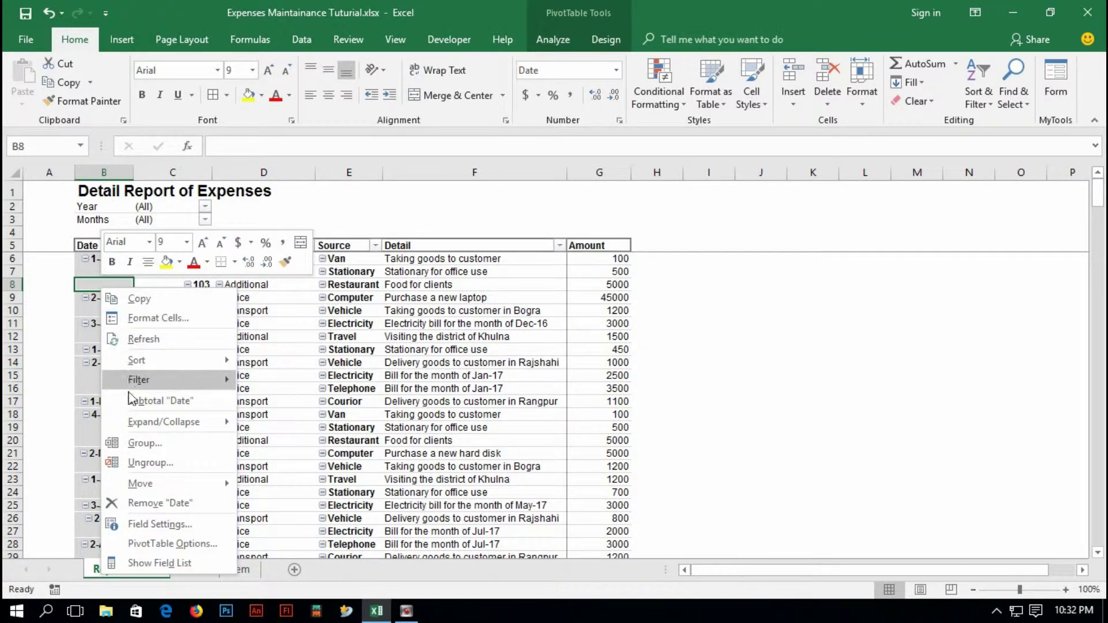
{"action": "left_click", "coordinate": [132, 402]}
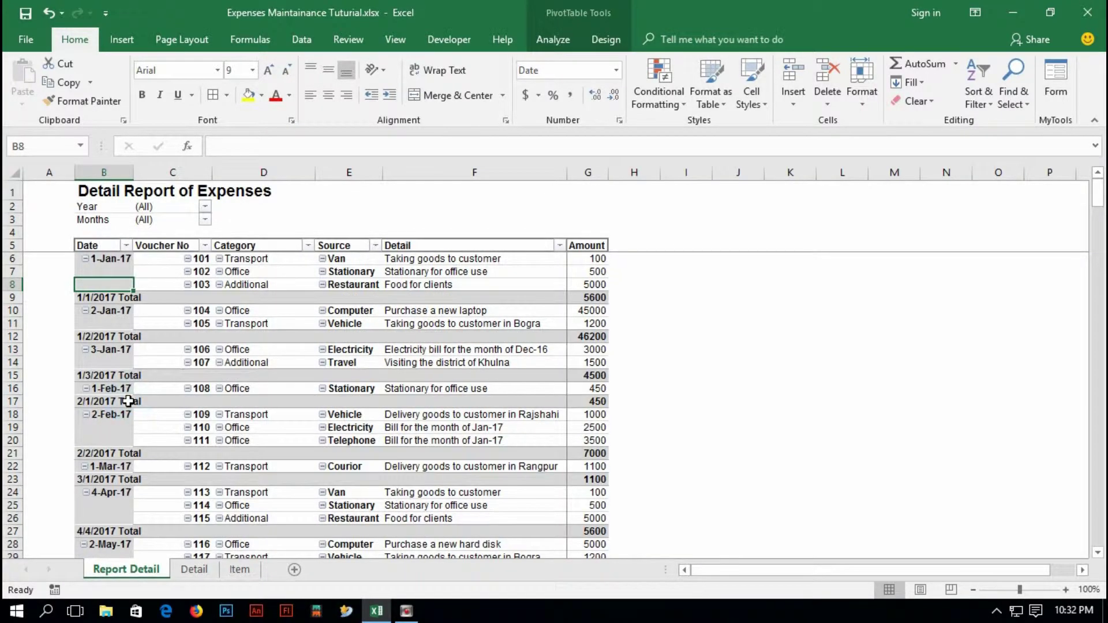
{"action": "left_click", "coordinate": [687, 358]}
{"action": "scroll", "coordinate": [359, 402], "scroll_direction": "down", "scroll_amount": 4}
{"action": "scroll", "coordinate": [359, 402], "scroll_direction": "down", "scroll_amount": 19}
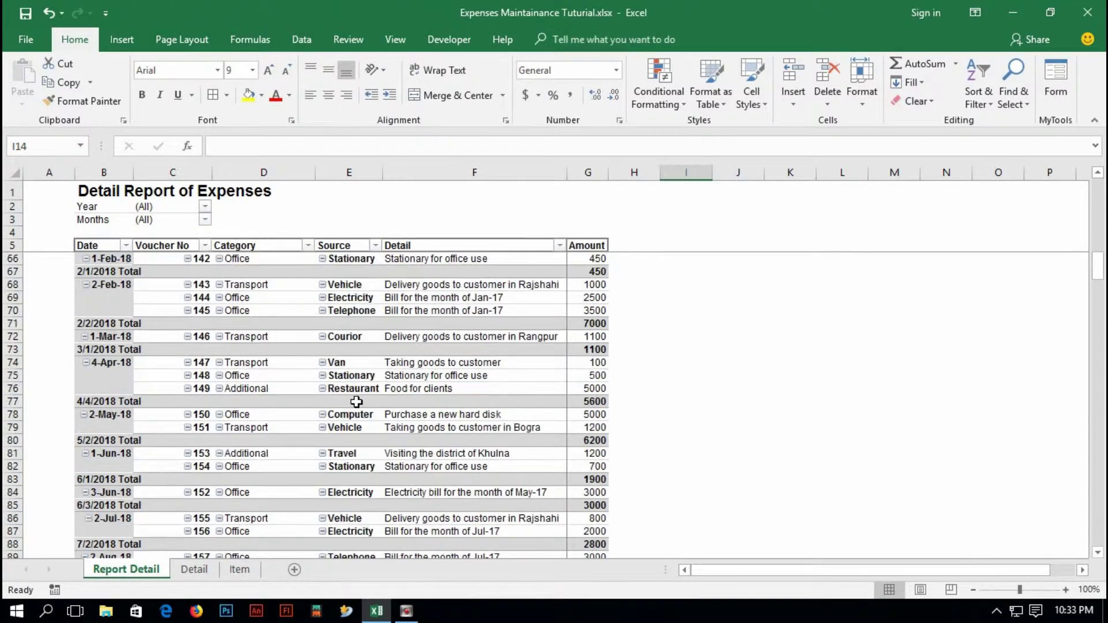
{"action": "scroll", "coordinate": [351, 402], "scroll_direction": "up", "scroll_amount": 10}
{"action": "scroll", "coordinate": [351, 402], "scroll_direction": "up", "scroll_amount": 13}
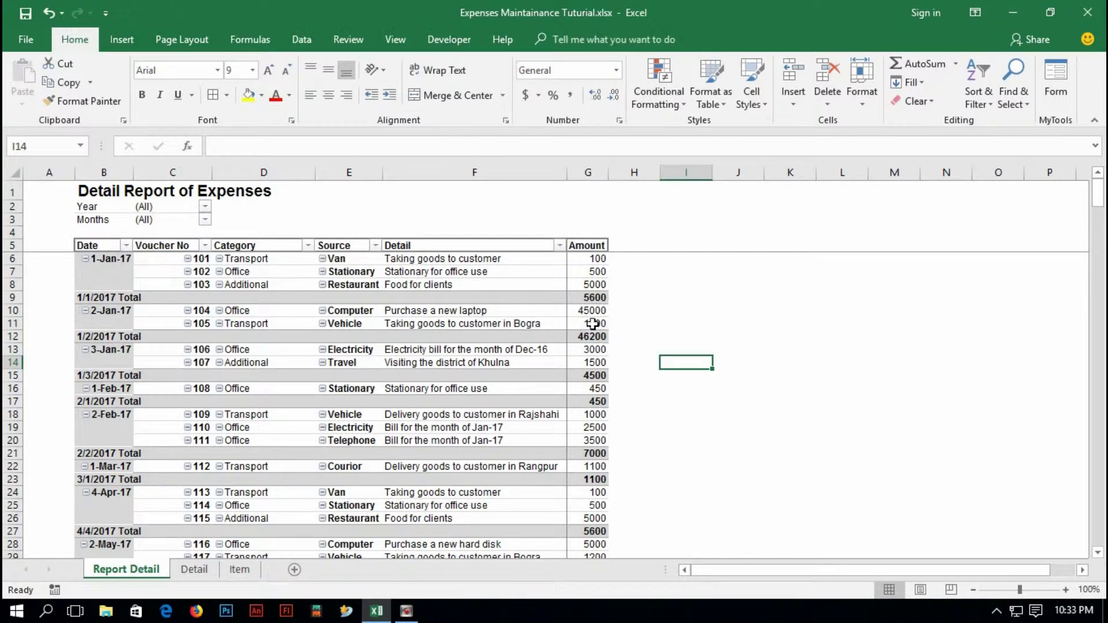
Widen column G so the Amount values have more room
{"action": "scroll", "coordinate": [475, 426], "scroll_direction": "down", "scroll_amount": 7}
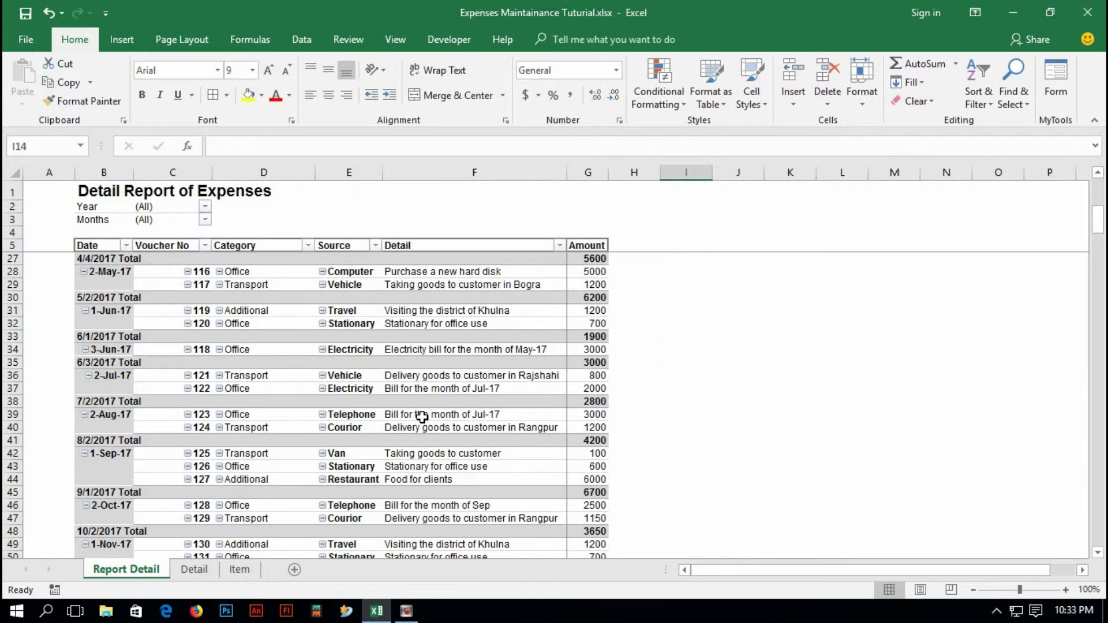
{"action": "scroll", "coordinate": [422, 417], "scroll_direction": "down", "scroll_amount": 8}
{"action": "scroll", "coordinate": [421, 417], "scroll_direction": "up", "scroll_amount": 15}
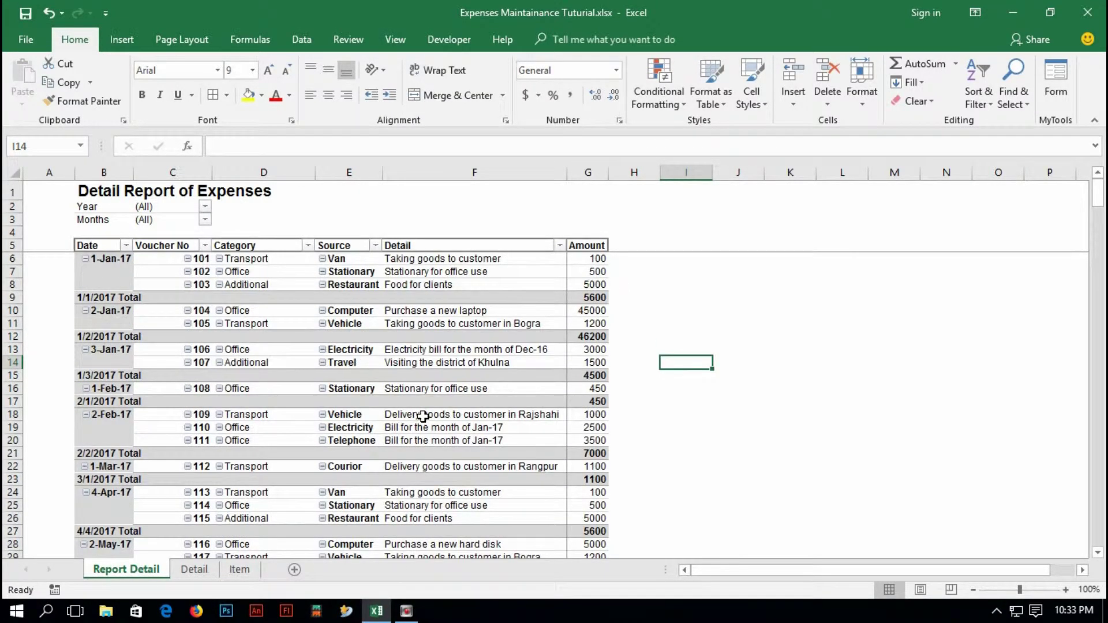
{"action": "scroll", "coordinate": [157, 408], "scroll_direction": "down", "scroll_amount": 15}
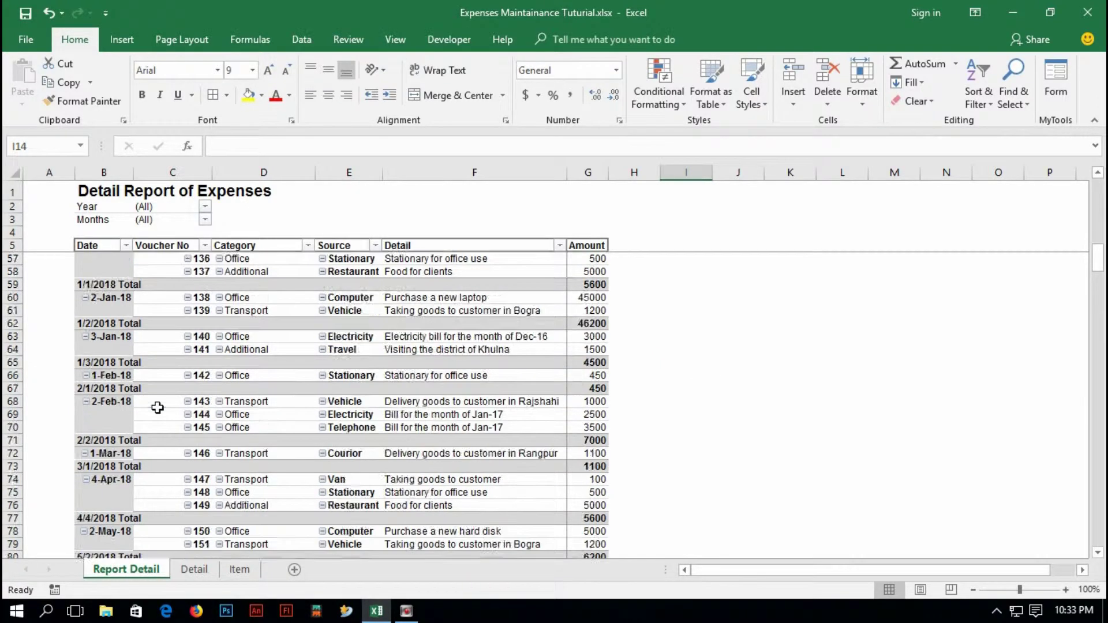
{"action": "scroll", "coordinate": [157, 408], "scroll_direction": "up", "scroll_amount": 4}
{"action": "scroll", "coordinate": [514, 344], "scroll_direction": "down", "scroll_amount": 20}
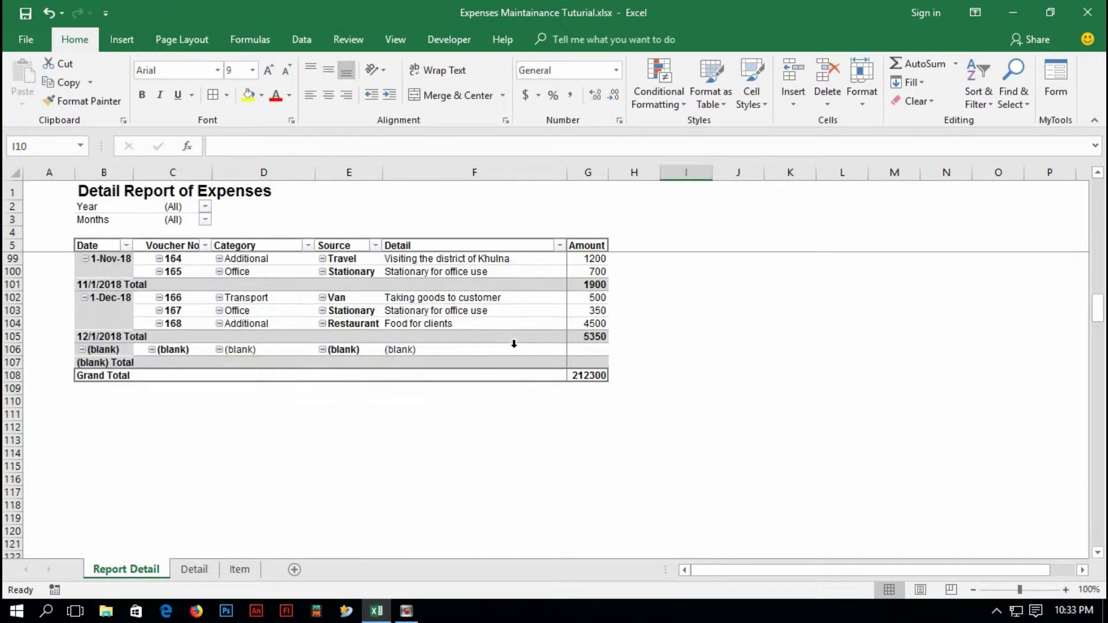
{"action": "scroll", "coordinate": [514, 344], "scroll_direction": "up", "scroll_amount": 20}
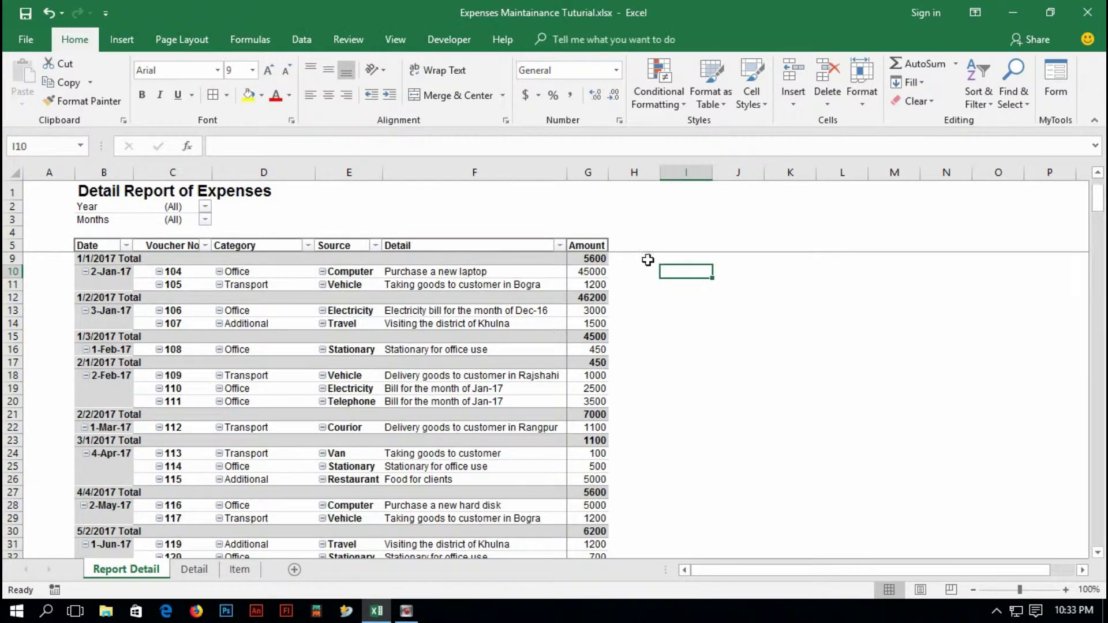
{"action": "left_click_drag", "start_coordinate": [608, 172], "coordinate": [639, 173]}
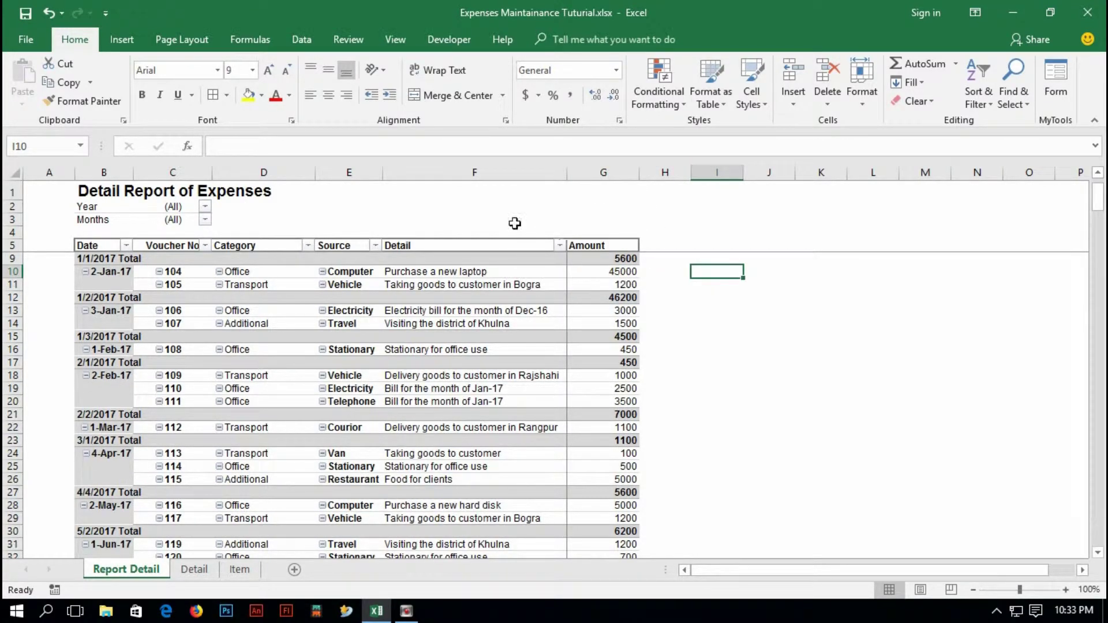
Label F3 'Amount:' and make G3 reference the pivot's Grand Total cell, showing 212300
{"action": "left_click", "coordinate": [584, 219]}
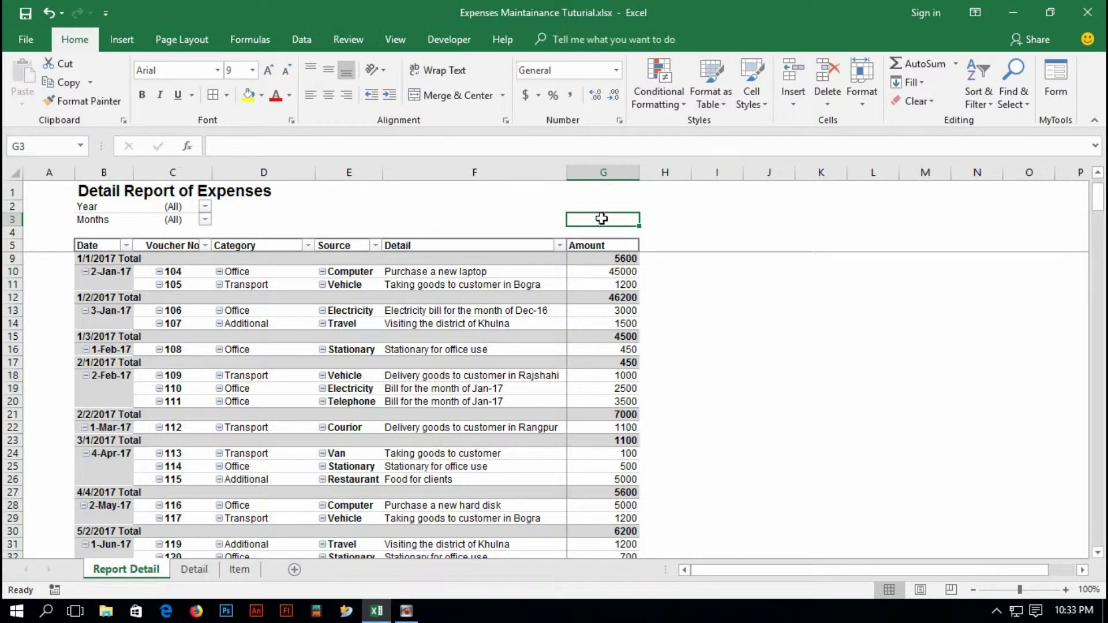
{"action": "left_click", "coordinate": [532, 217]}
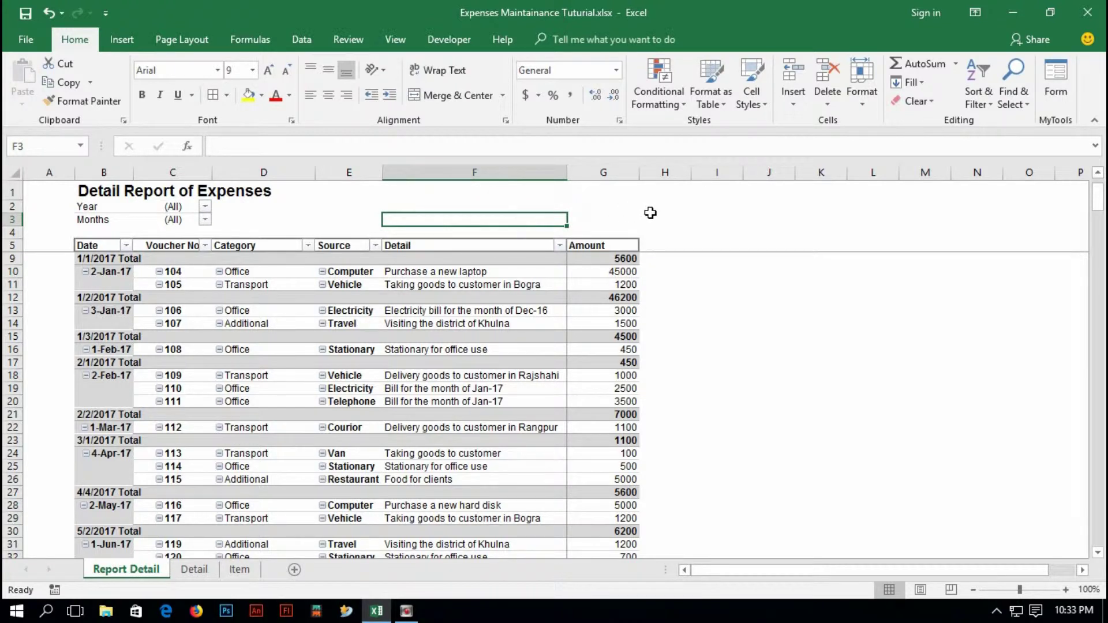
{"action": "type", "text": "Amount:"}
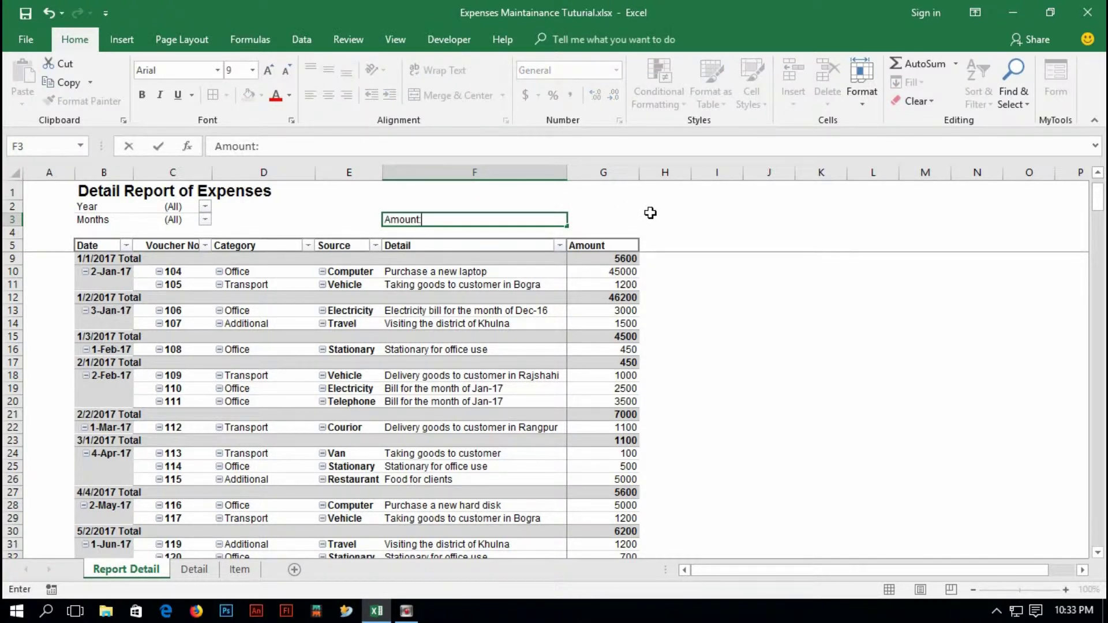
{"action": "key", "text": "Tab"}
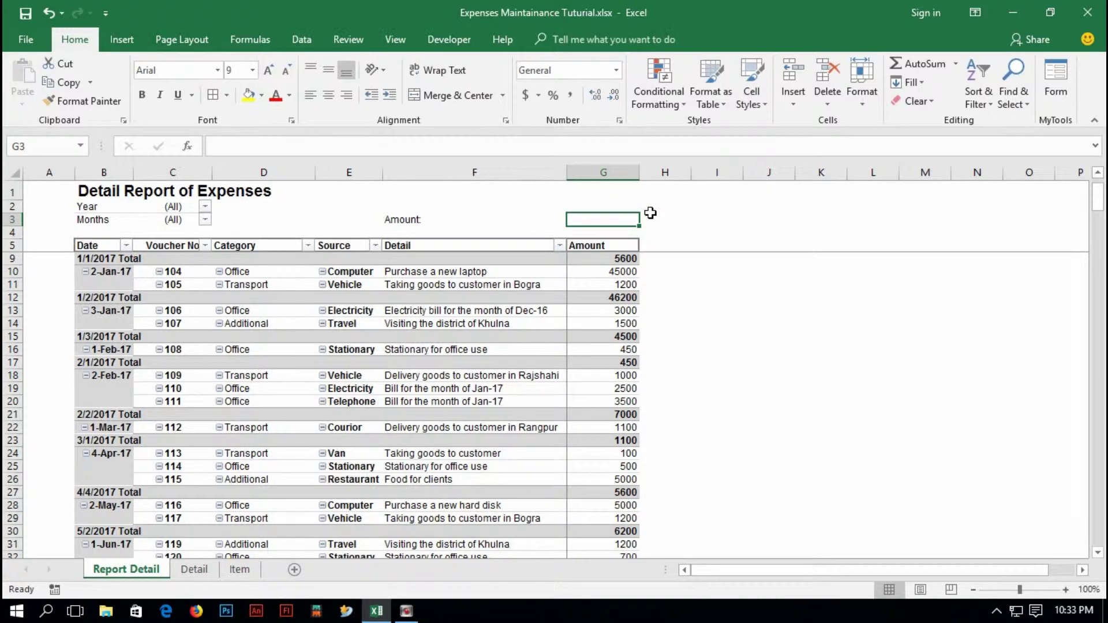
{"action": "type", "text": "="}
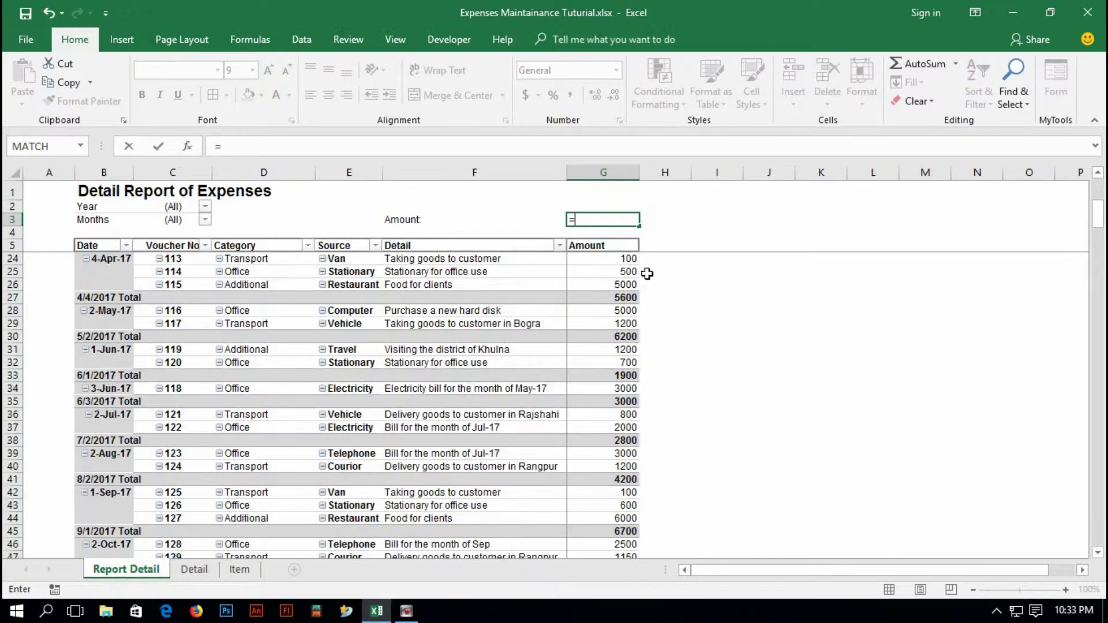
{"action": "scroll", "coordinate": [647, 273], "scroll_direction": "down", "scroll_amount": 20}
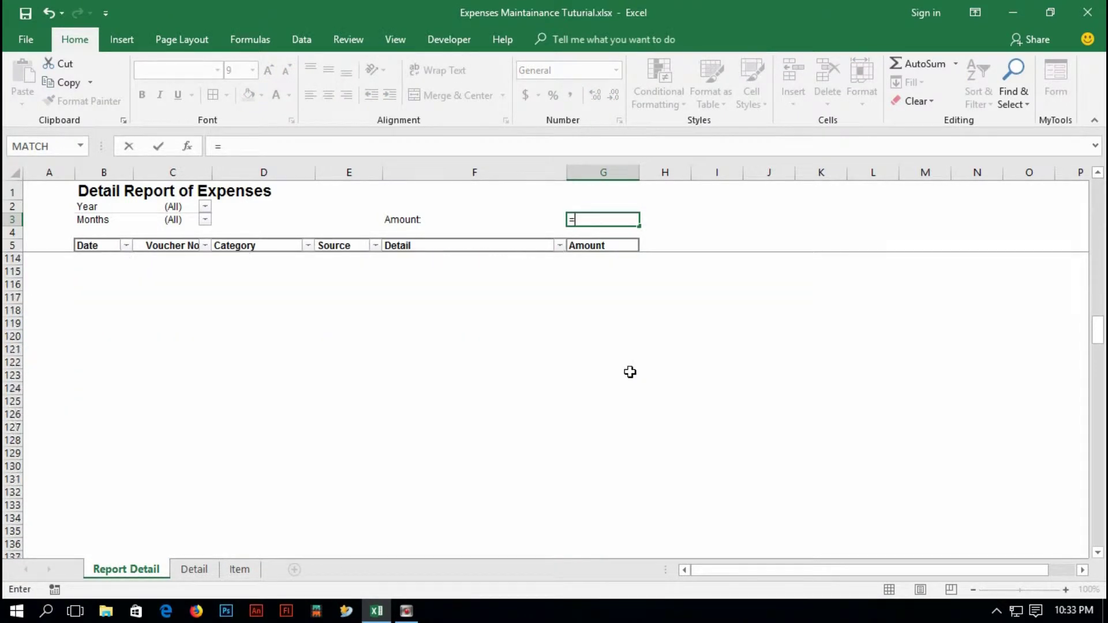
{"action": "left_click", "coordinate": [616, 337]}
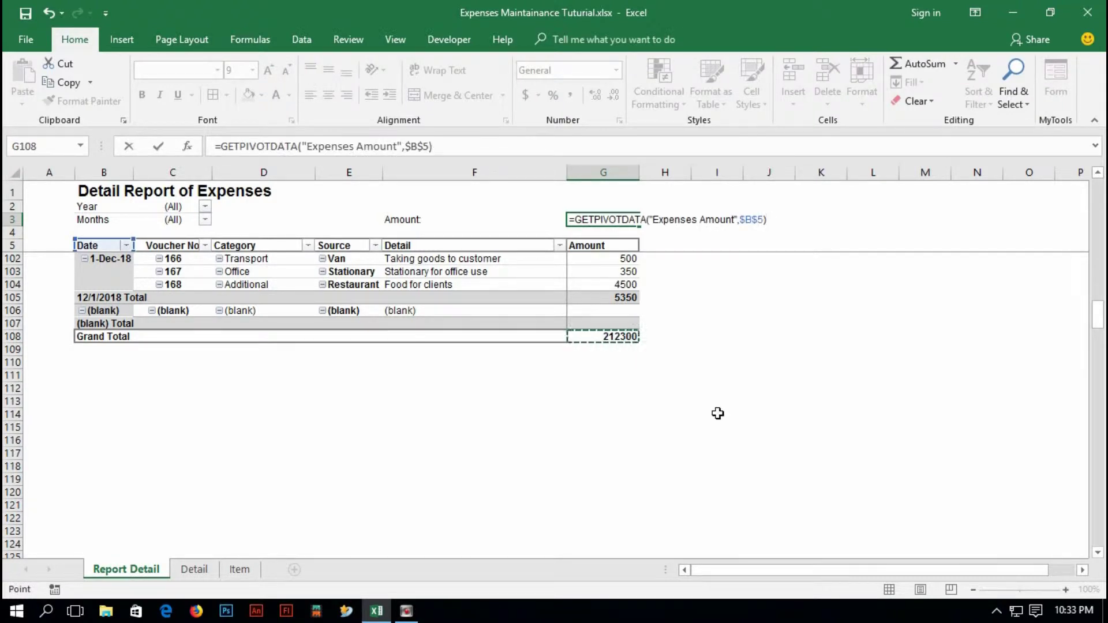
{"action": "key", "text": "Return"}
{"action": "key", "text": "Left"}
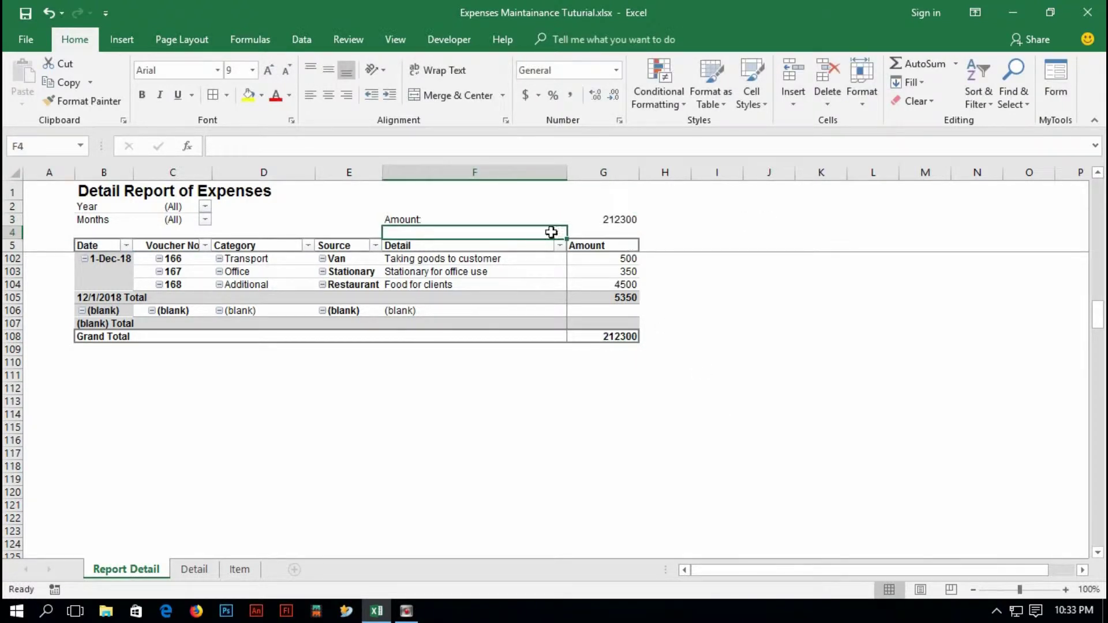
Right-align the Amount: label in F3
{"action": "left_click", "coordinate": [423, 220]}
{"action": "left_click", "coordinate": [345, 95]}
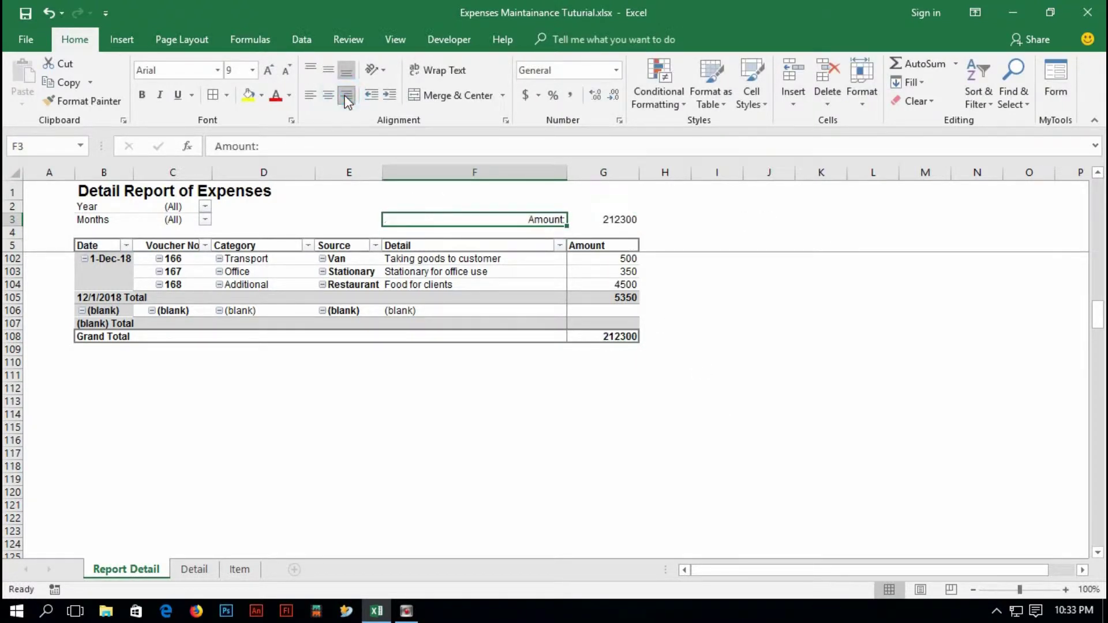
{"action": "scroll", "coordinate": [577, 410], "scroll_direction": "up", "scroll_amount": 7}
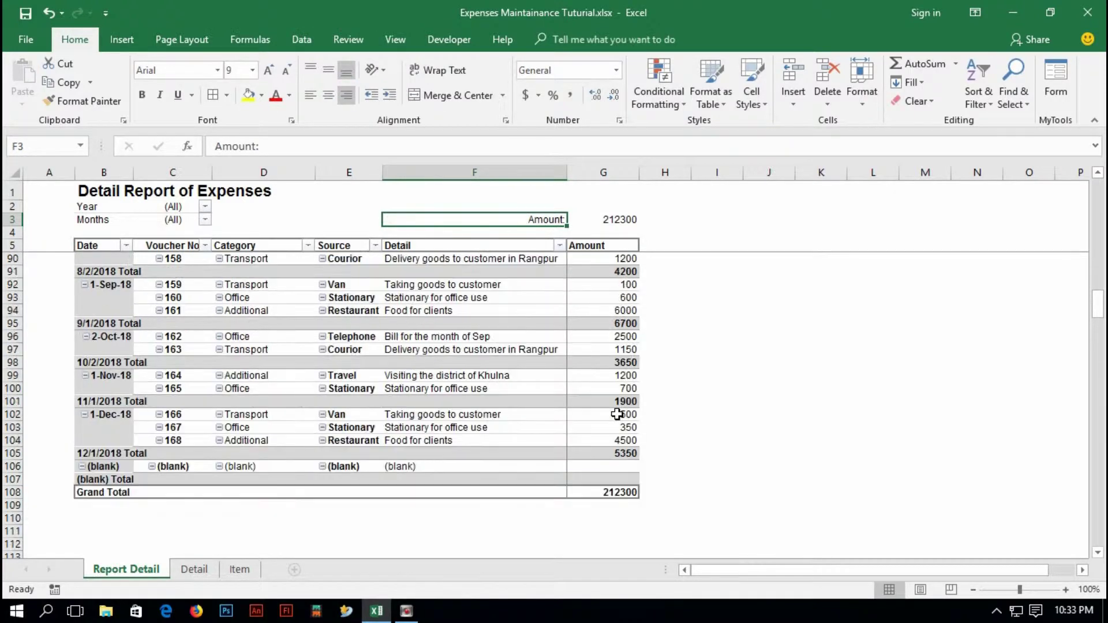
Make the G3 total bold white text on a dark blue fill
{"action": "left_click", "coordinate": [590, 222]}
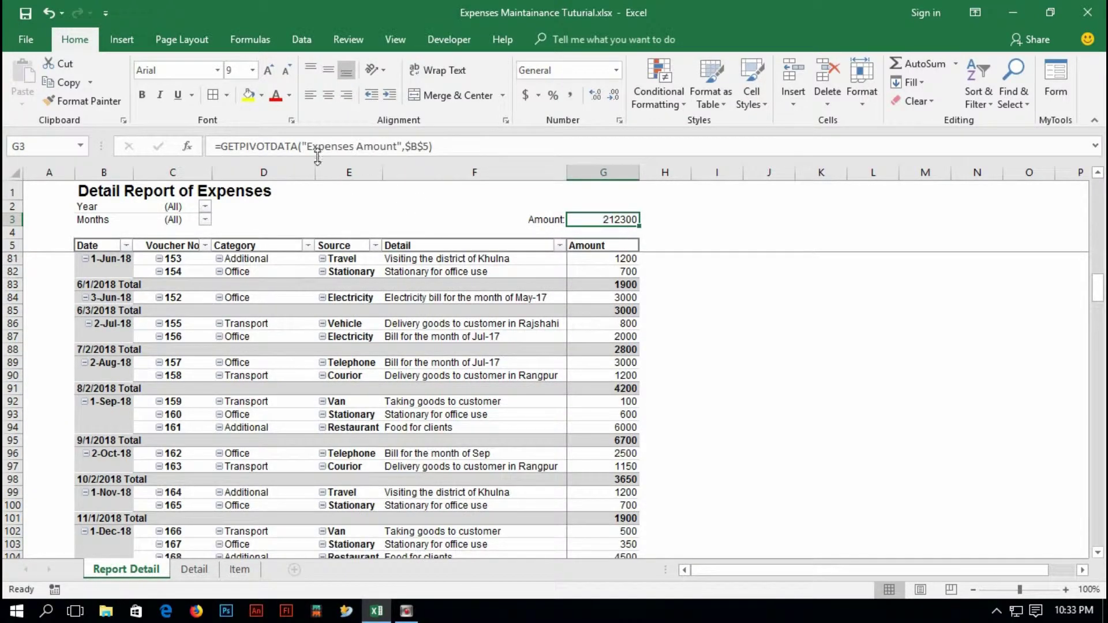
{"action": "left_click", "coordinate": [142, 97]}
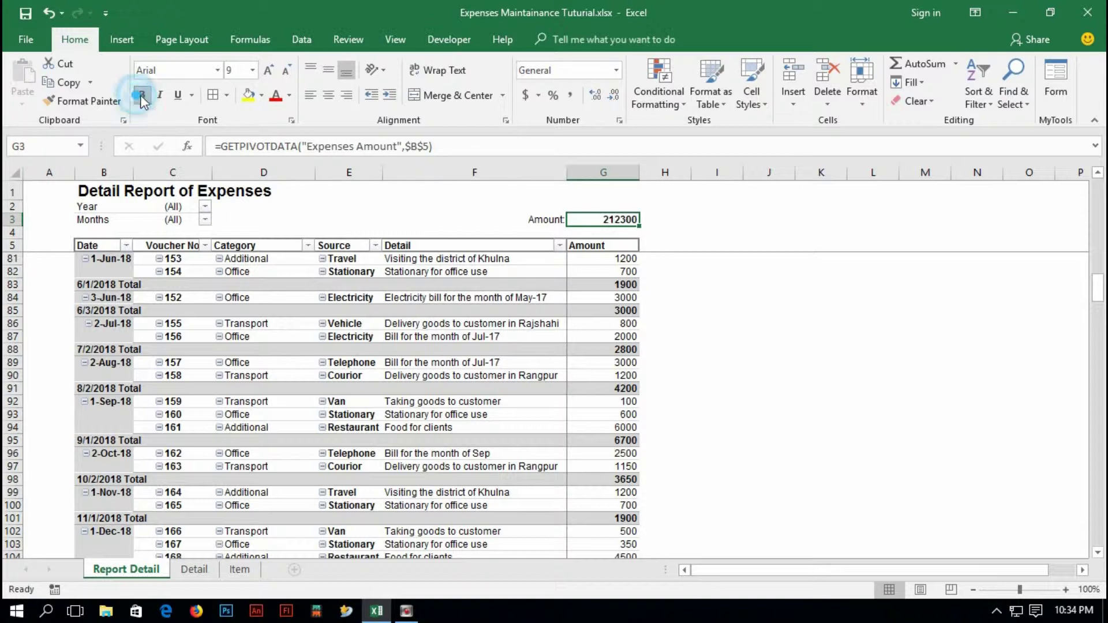
{"action": "left_click", "coordinate": [262, 97]}
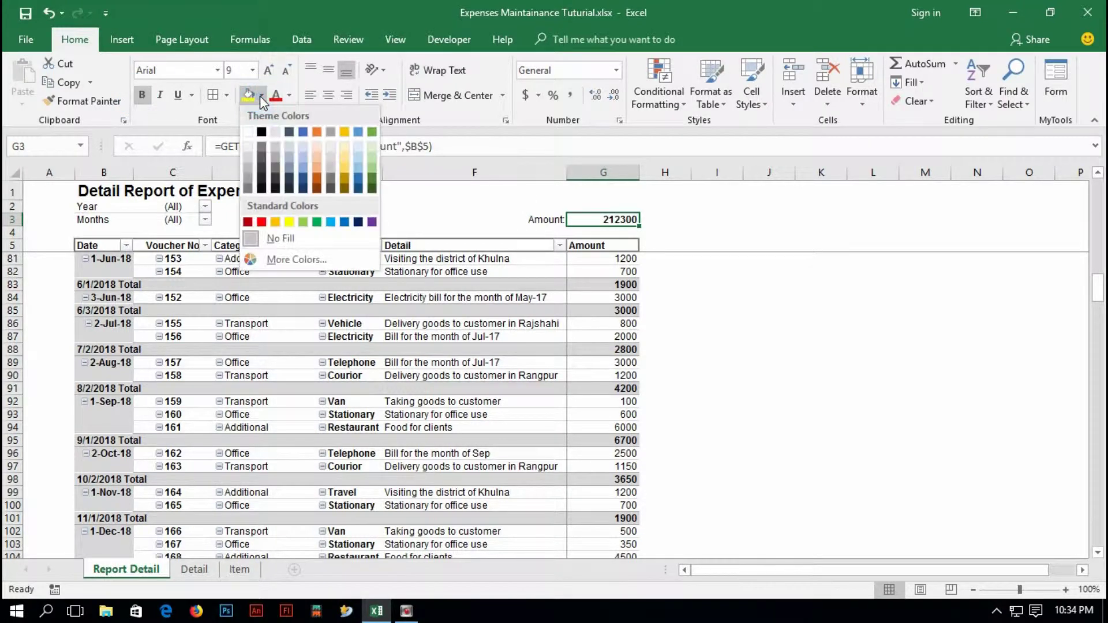
{"action": "left_click", "coordinate": [302, 174]}
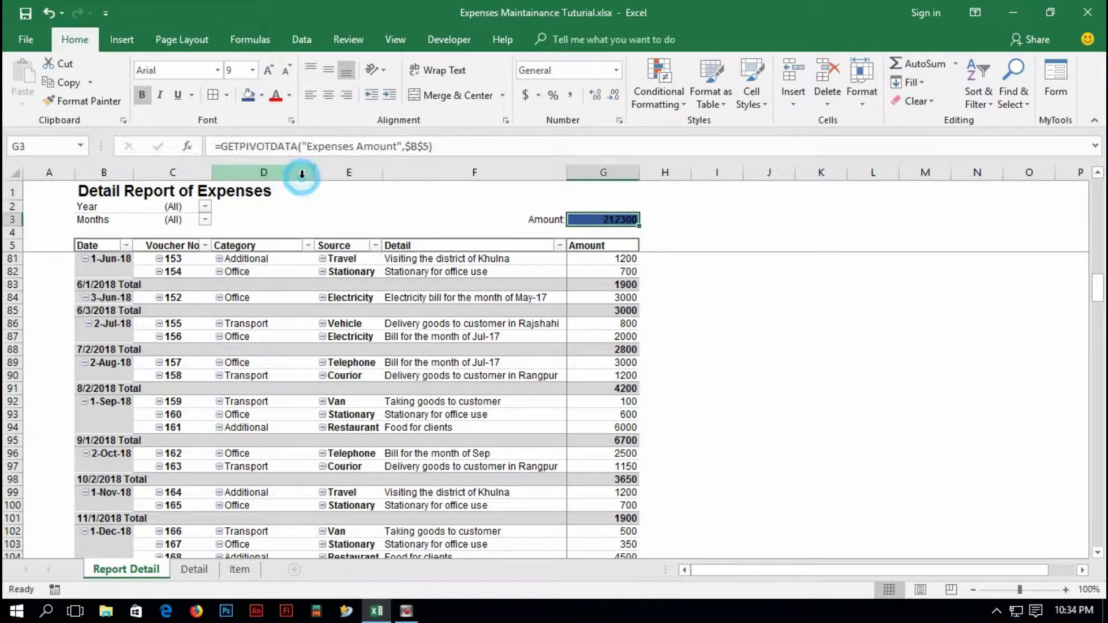
{"action": "left_click", "coordinate": [291, 96]}
{"action": "left_click", "coordinate": [278, 152]}
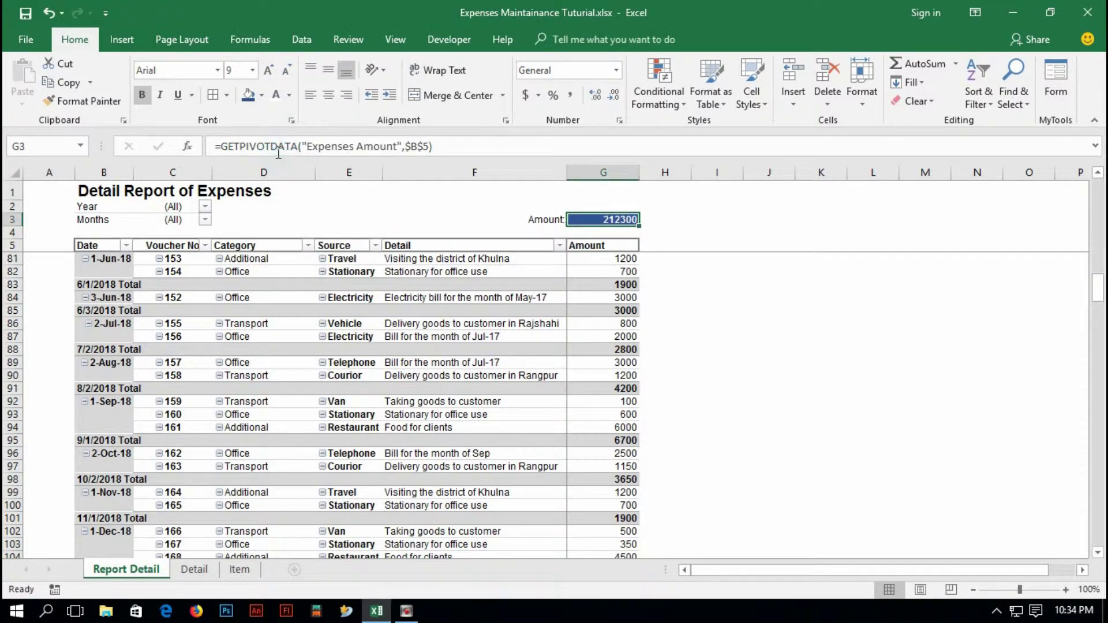
Bold the Amount: label and widen column G to fit the total
{"action": "left_click", "coordinate": [553, 221]}
{"action": "left_click", "coordinate": [142, 95]}
{"action": "left_click", "coordinate": [676, 294]}
{"action": "left_click", "coordinate": [597, 226]}
{"action": "left_click_drag", "start_coordinate": [637, 171], "coordinate": [655, 171]}
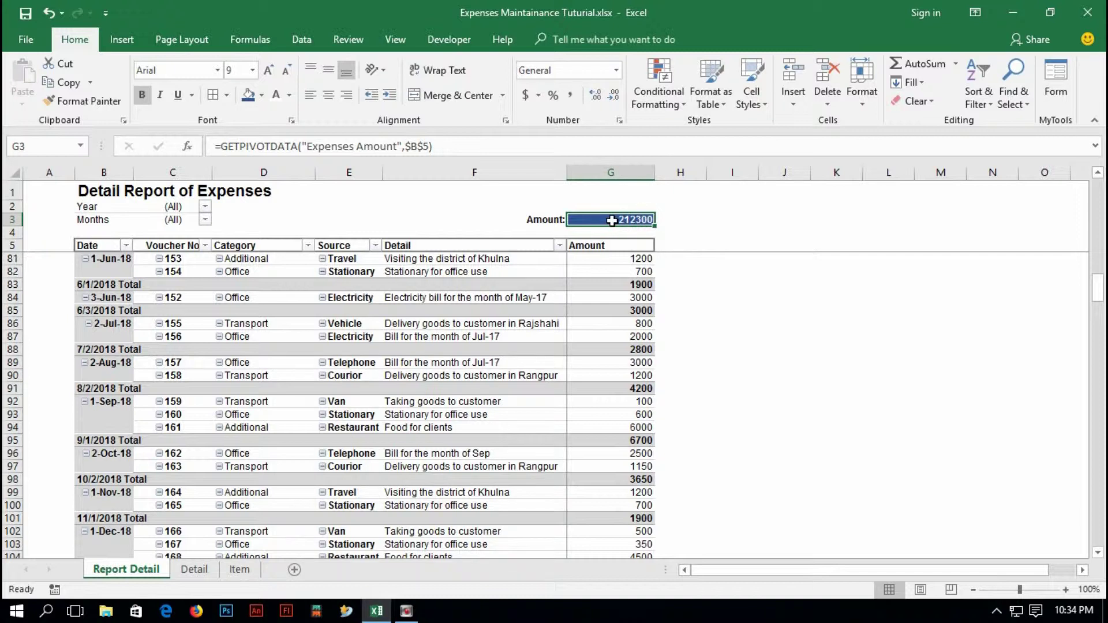
Format G3 as Currency with the BDT symbol, displaying BDT 212,300.00
{"action": "right_click", "coordinate": [606, 220]}
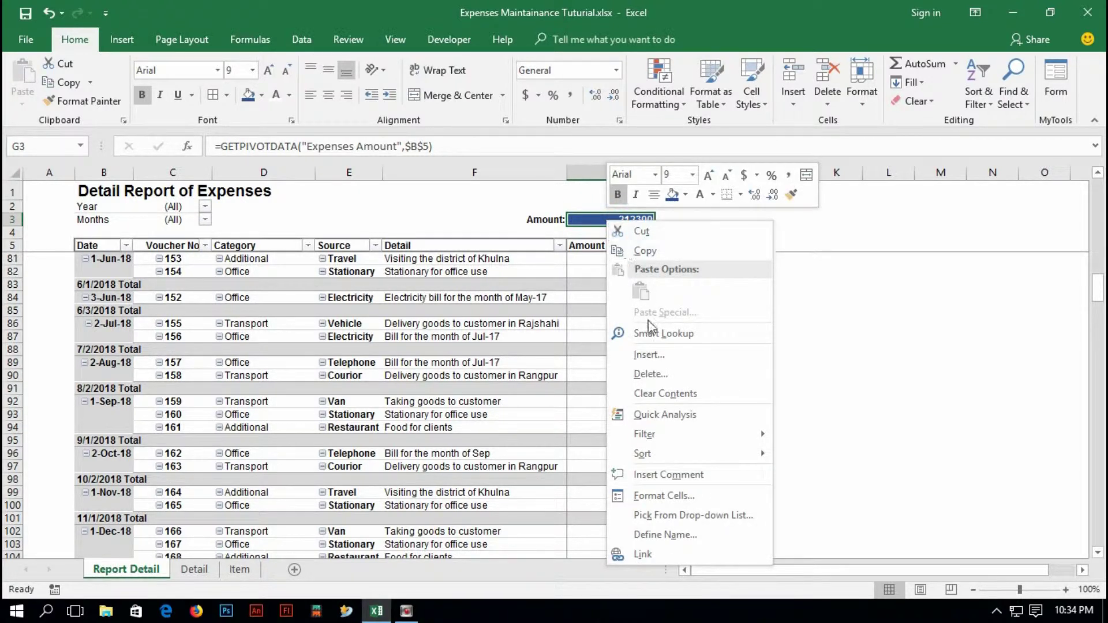
{"action": "left_click", "coordinate": [649, 499]}
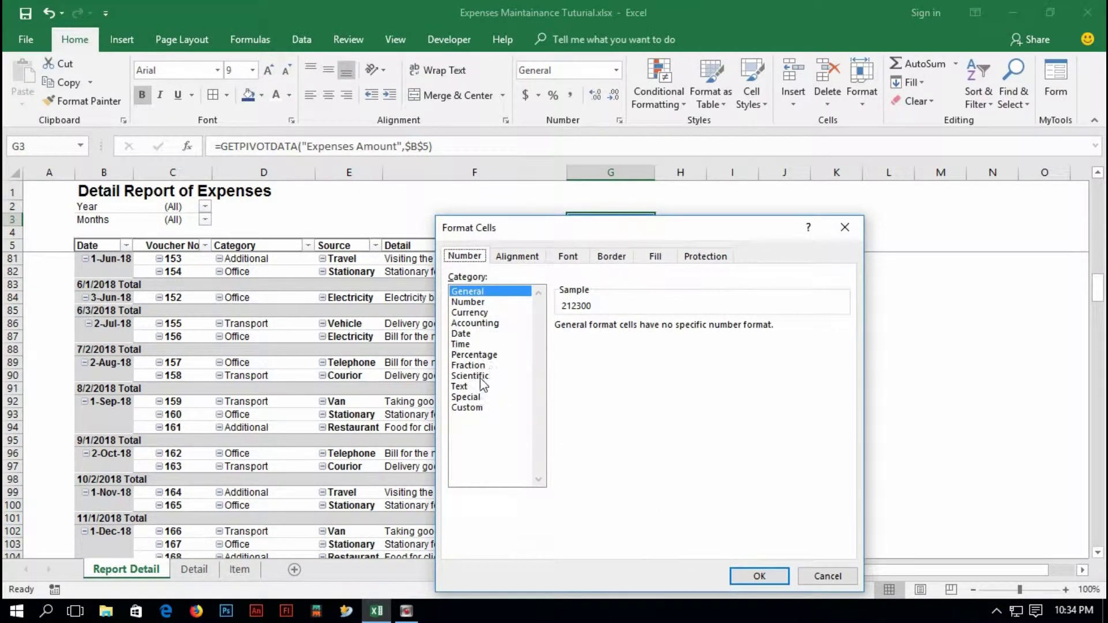
{"action": "left_click", "coordinate": [468, 397]}
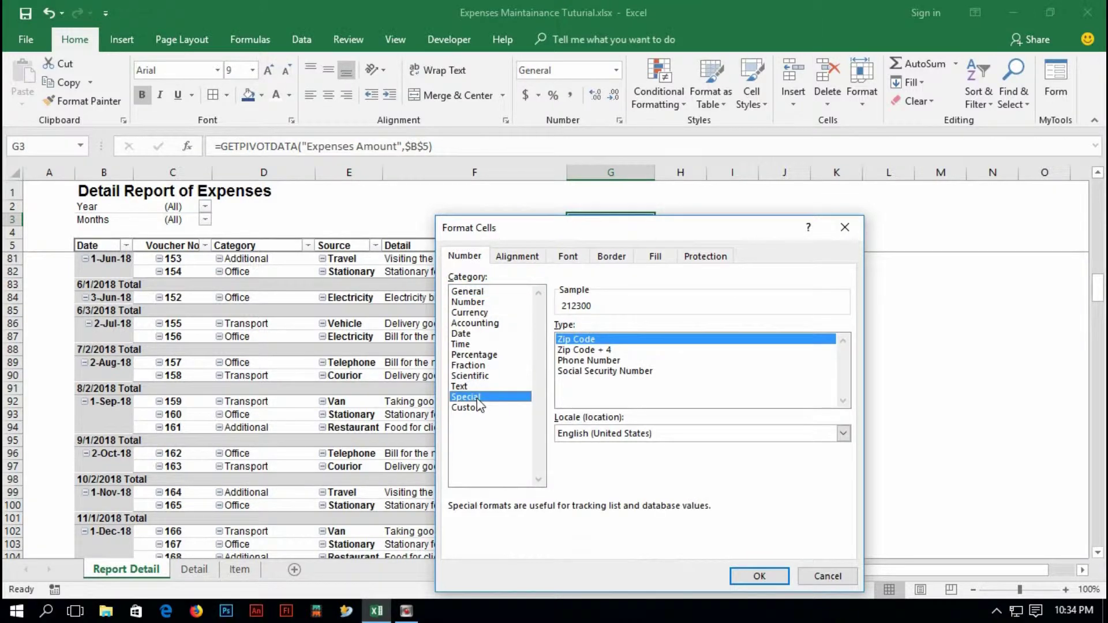
{"action": "left_click", "coordinate": [472, 354]}
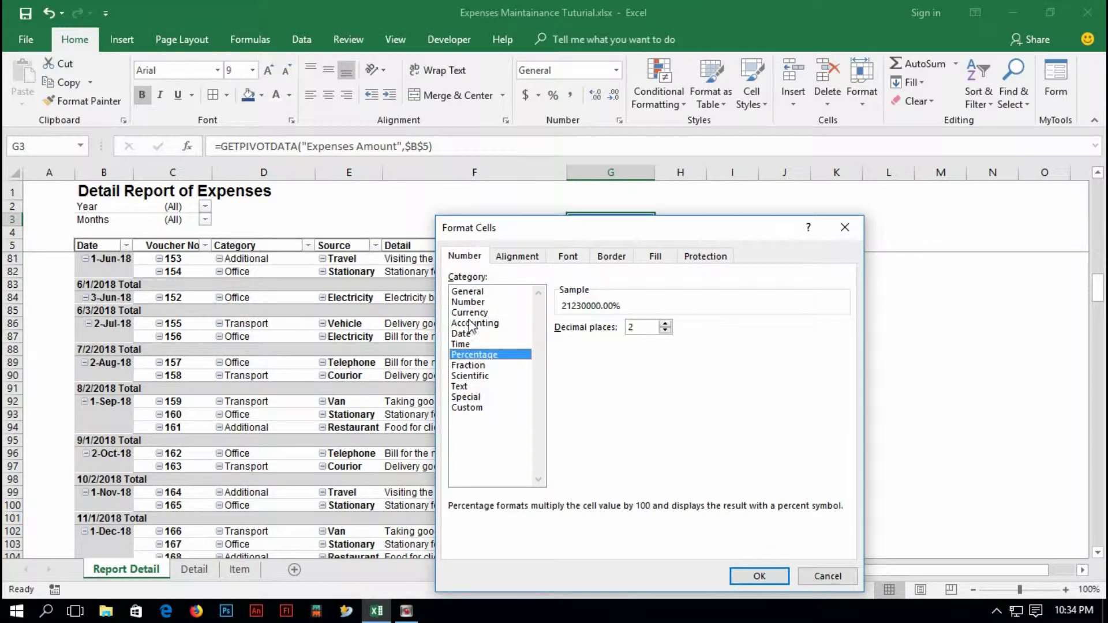
{"action": "left_click", "coordinate": [469, 312]}
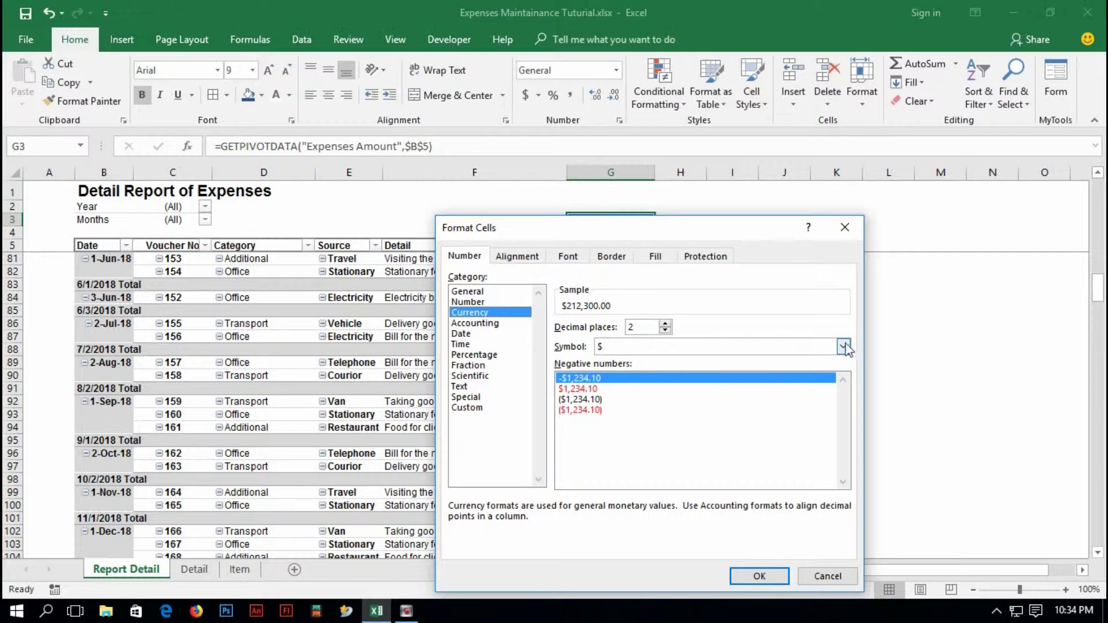
{"action": "left_click", "coordinate": [843, 347]}
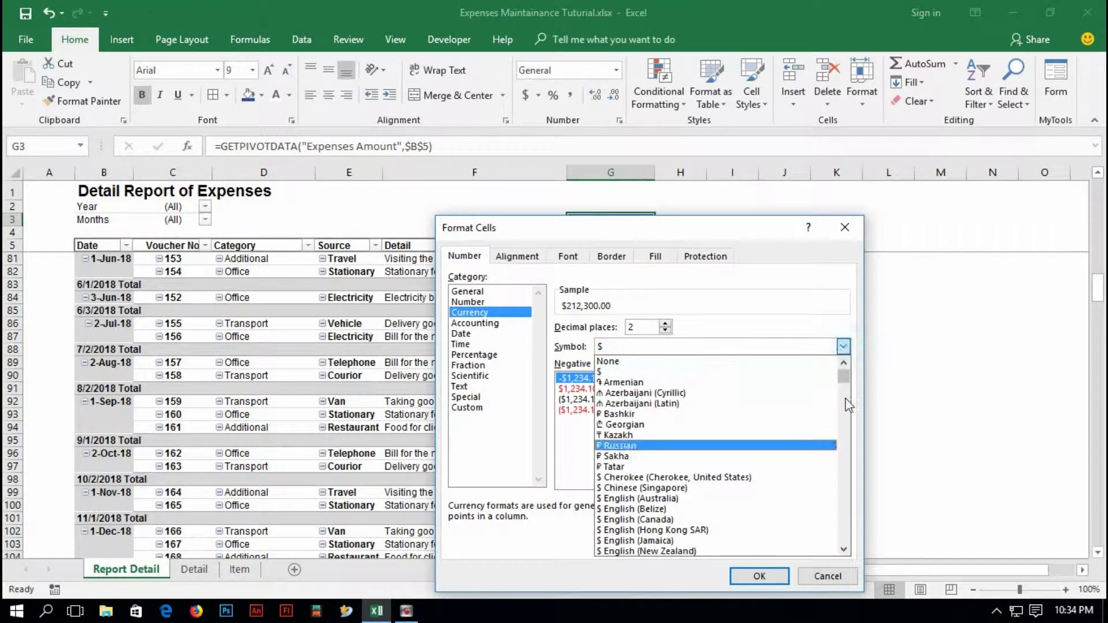
{"action": "left_click_drag", "start_coordinate": [844, 373], "coordinate": [855, 479]}
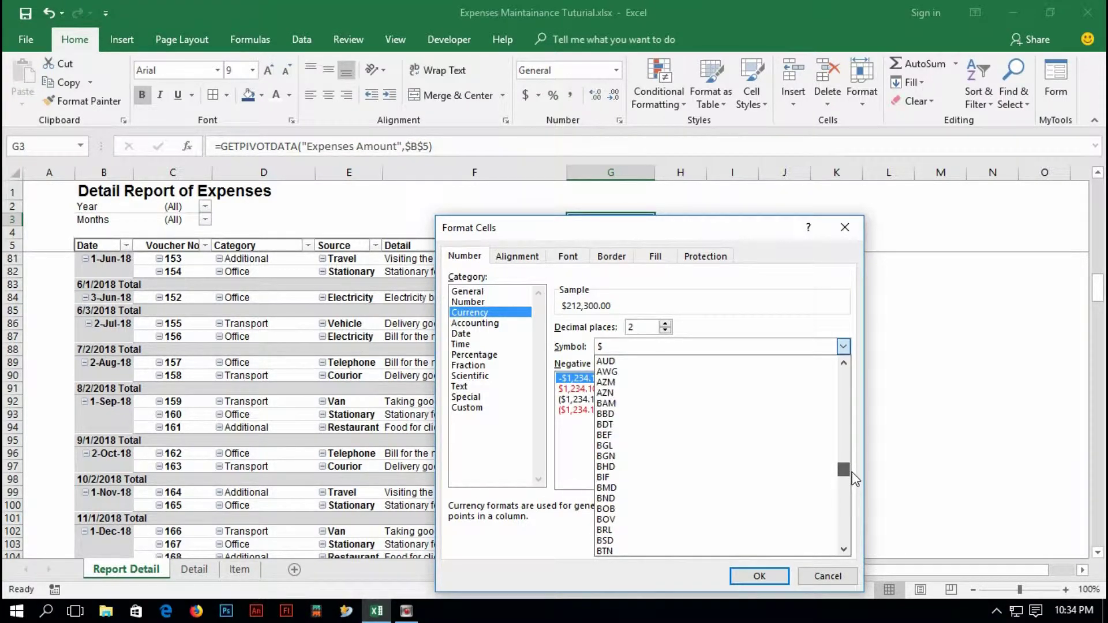
{"action": "left_click", "coordinate": [627, 424]}
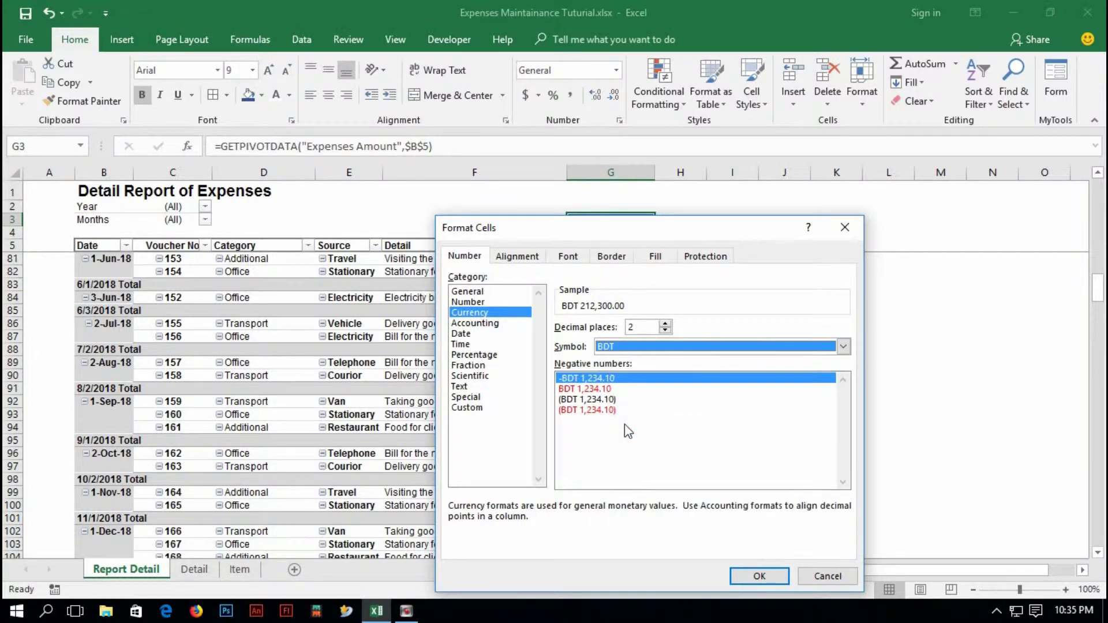
{"action": "left_click", "coordinate": [749, 574]}
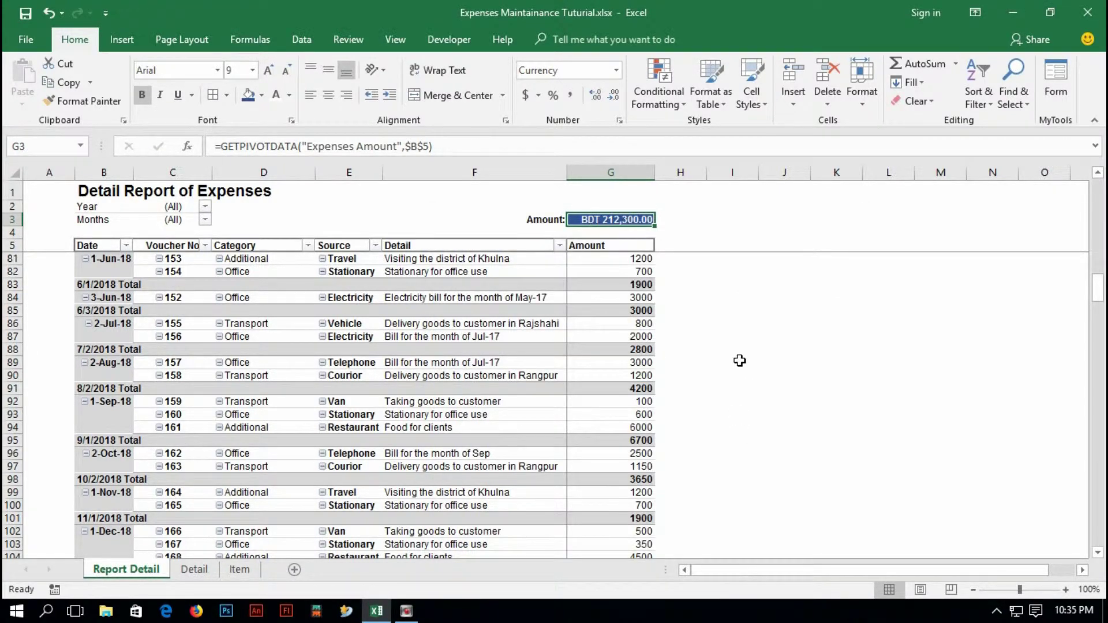
Try the Year filter at 2018, then set it back to 2017
{"action": "scroll", "coordinate": [639, 394], "scroll_direction": "down", "scroll_amount": 8}
{"action": "scroll", "coordinate": [639, 394], "scroll_direction": "up", "scroll_amount": 19}
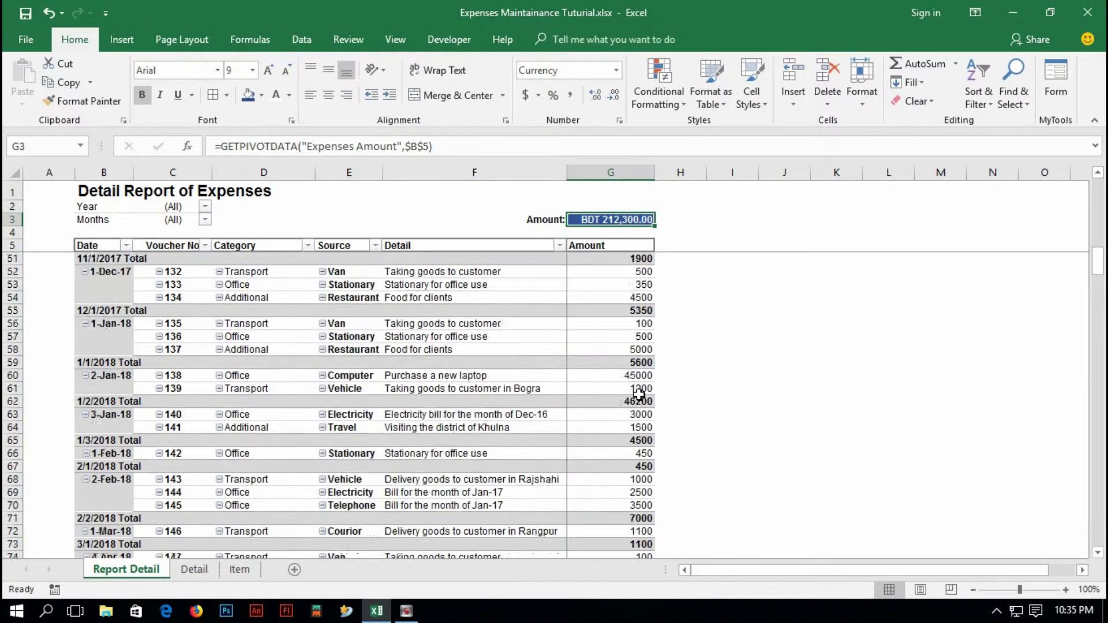
{"action": "scroll", "coordinate": [638, 394], "scroll_direction": "up", "scroll_amount": 14}
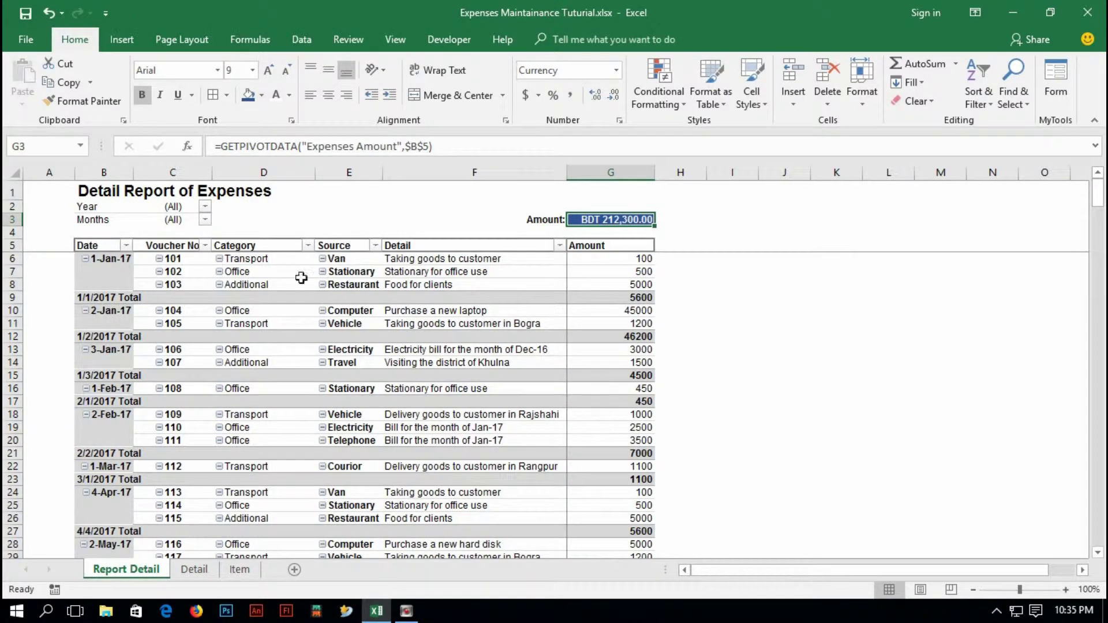
{"action": "left_click", "coordinate": [205, 220]}
{"action": "left_click", "coordinate": [49, 282]}
{"action": "left_click", "coordinate": [107, 411]}
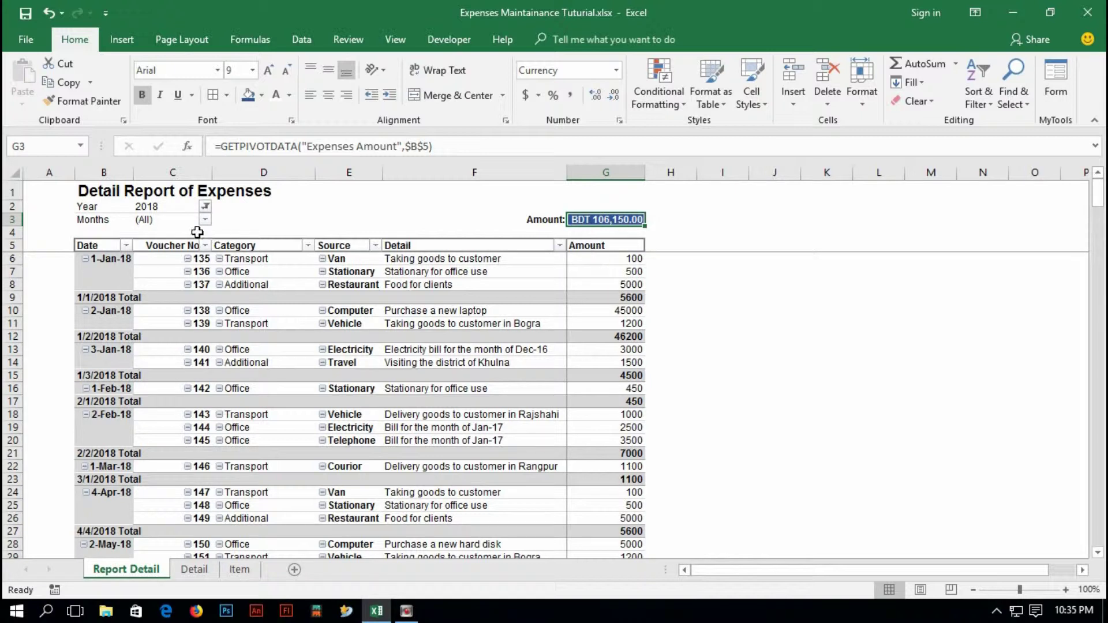
{"action": "left_click", "coordinate": [205, 207]}
{"action": "left_click", "coordinate": [49, 269]}
{"action": "left_click", "coordinate": [110, 412]}
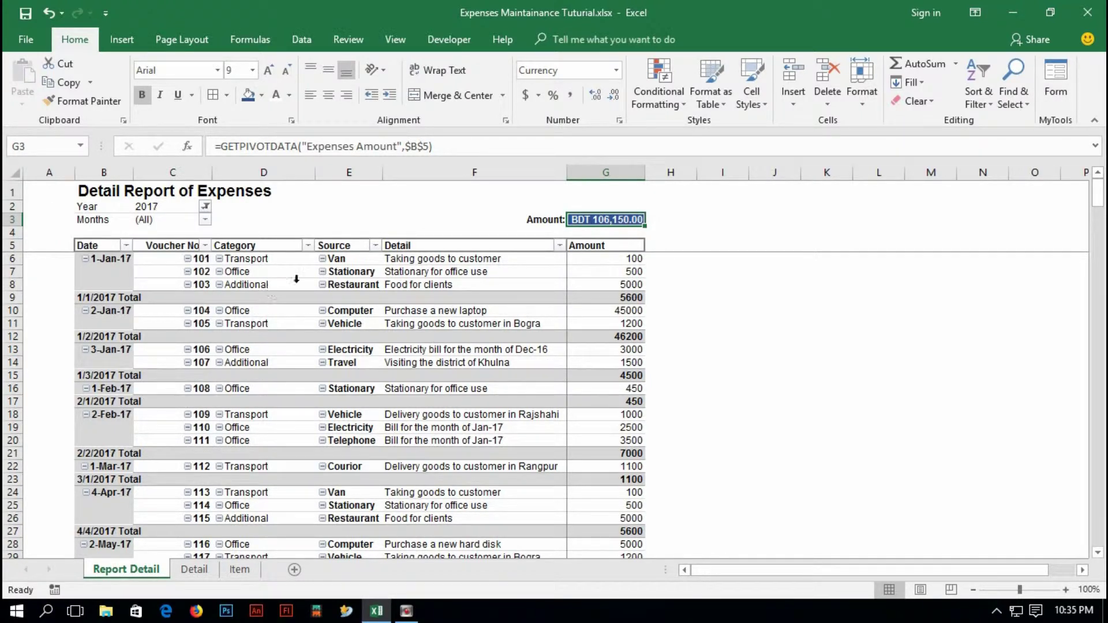
Filter the Months field to Jan
{"action": "left_click", "coordinate": [205, 220]}
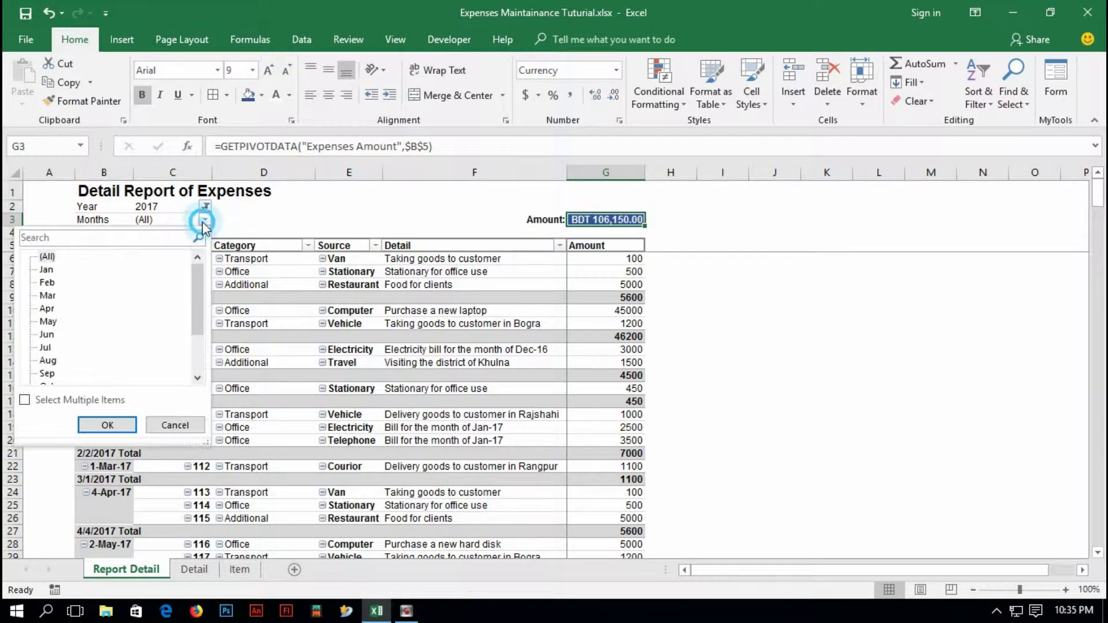
{"action": "left_click", "coordinate": [48, 269]}
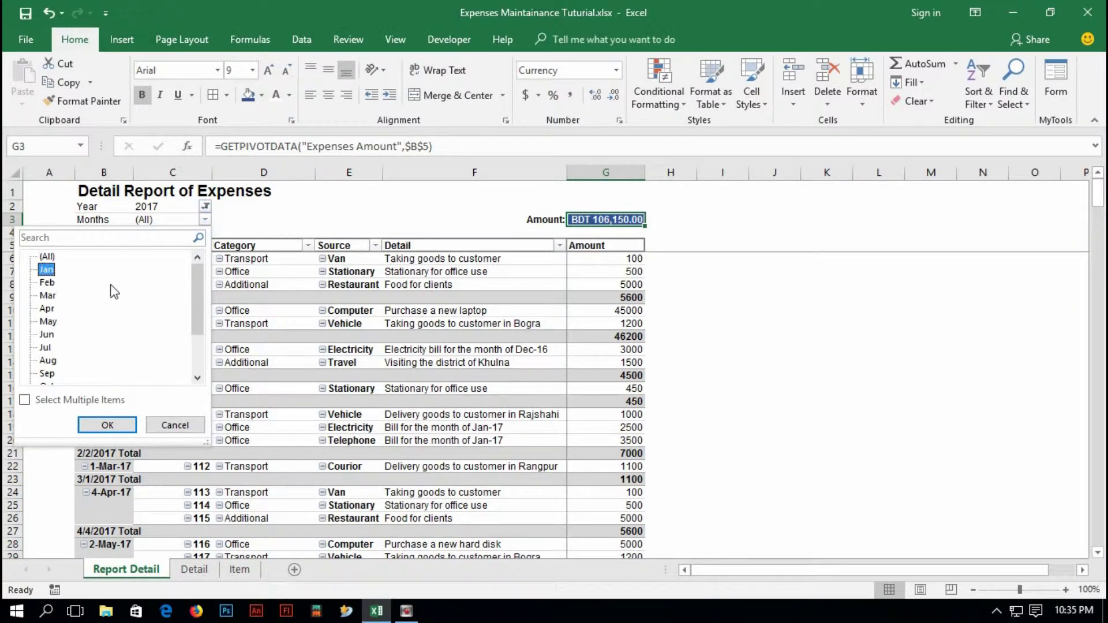
{"action": "left_click", "coordinate": [107, 425]}
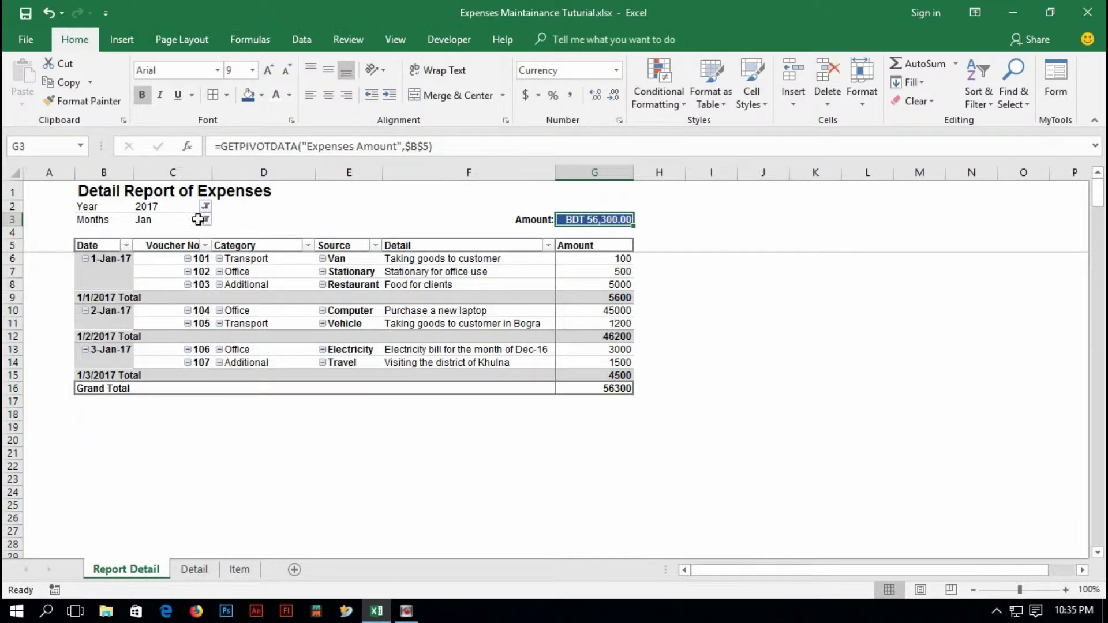
Set the Year filter to 2018 and widen column G so the totals fit
{"action": "left_click", "coordinate": [203, 220]}
{"action": "left_click", "coordinate": [206, 207]}
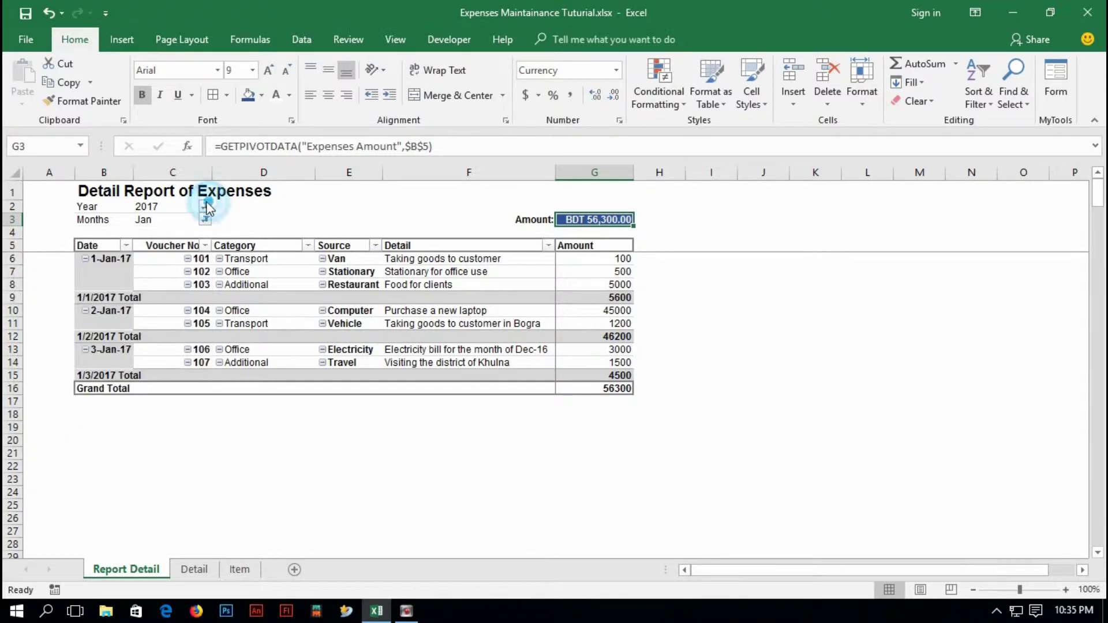
{"action": "left_click", "coordinate": [205, 207]}
{"action": "left_click", "coordinate": [49, 283]}
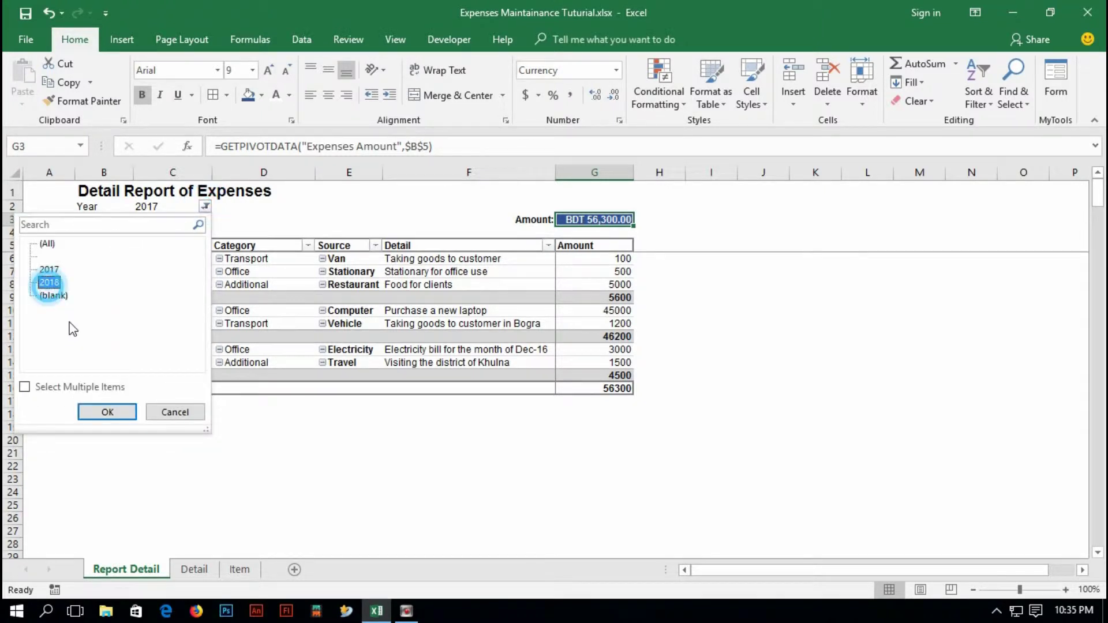
{"action": "left_click", "coordinate": [107, 412]}
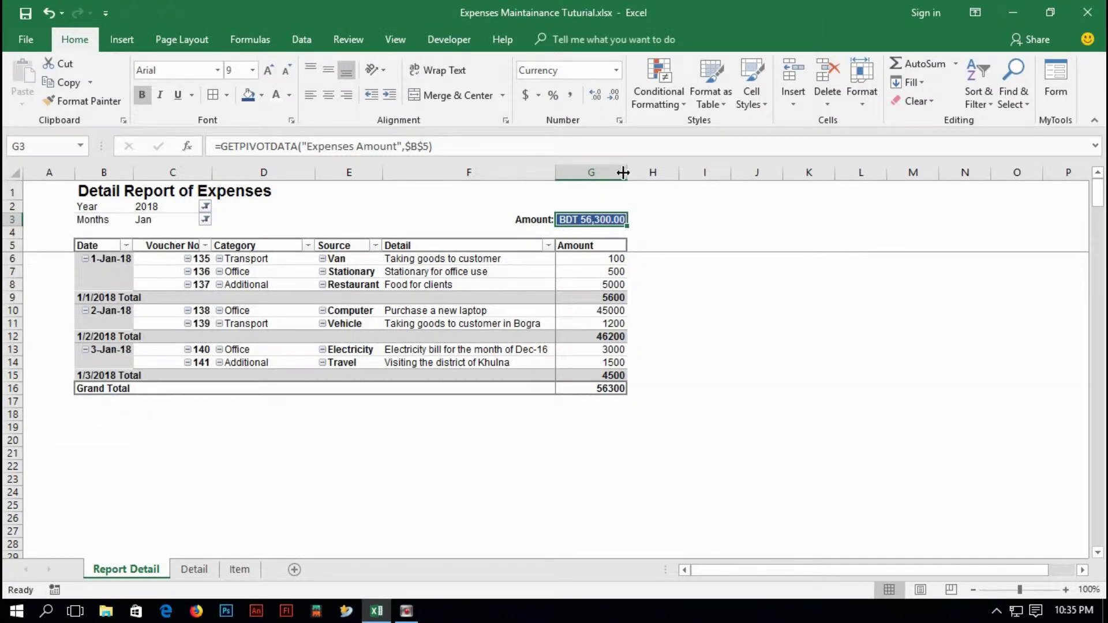
{"action": "left_click_drag", "start_coordinate": [628, 172], "coordinate": [642, 172]}
Look over the Detail sheet data, then return to the Report Detail sheet
{"action": "left_click", "coordinate": [715, 306]}
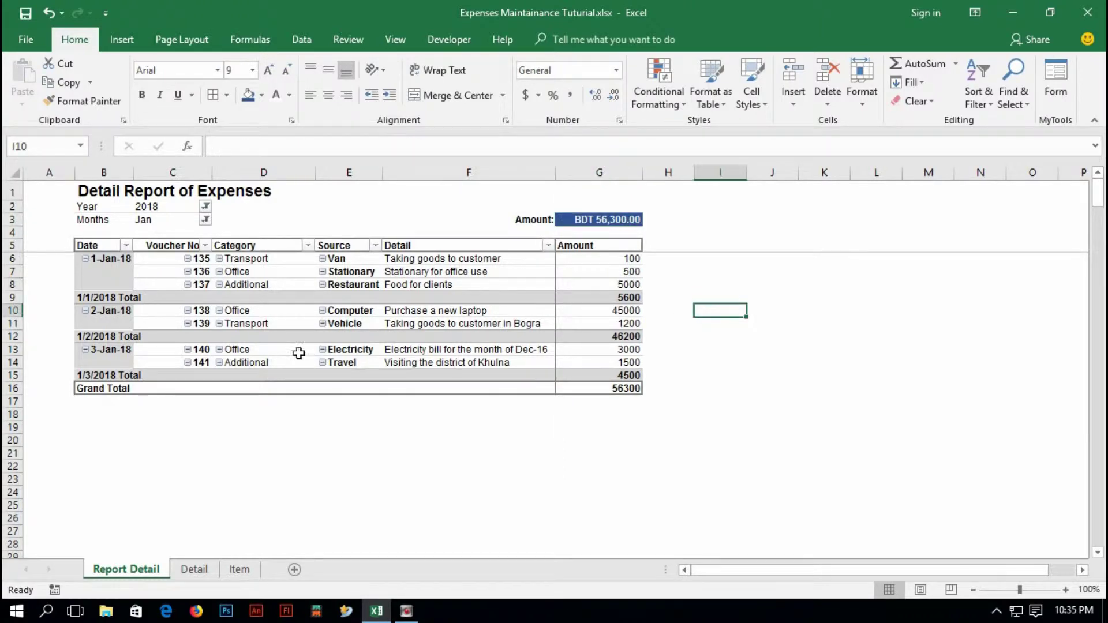
{"action": "left_click", "coordinate": [191, 569]}
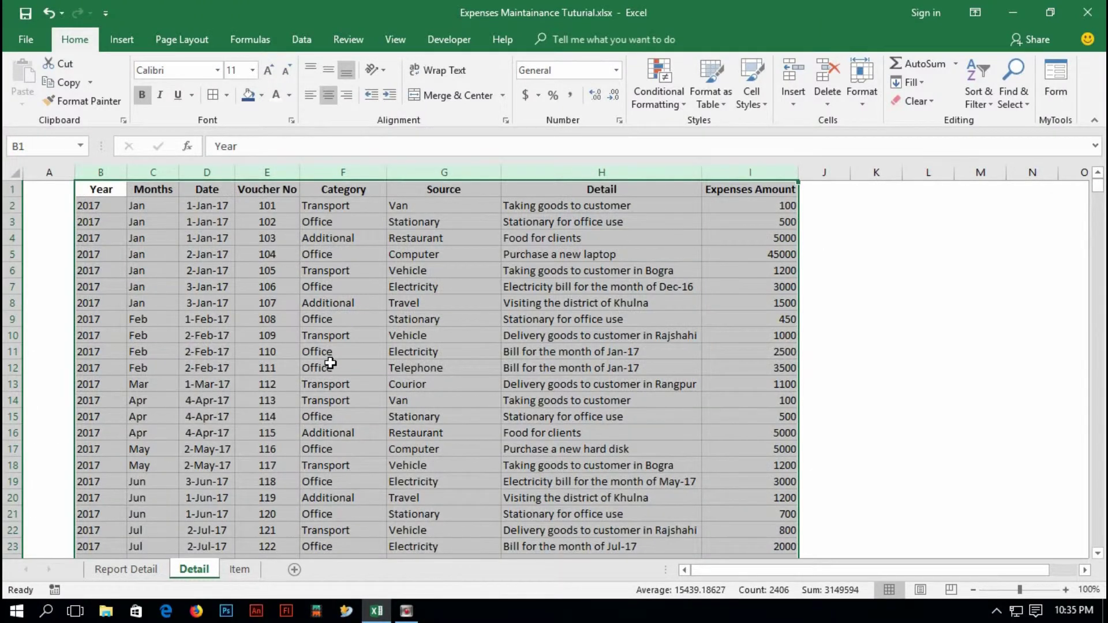
{"action": "scroll", "coordinate": [323, 370], "scroll_direction": "down", "scroll_amount": 10}
{"action": "scroll", "coordinate": [313, 389], "scroll_direction": "down", "scroll_amount": 15}
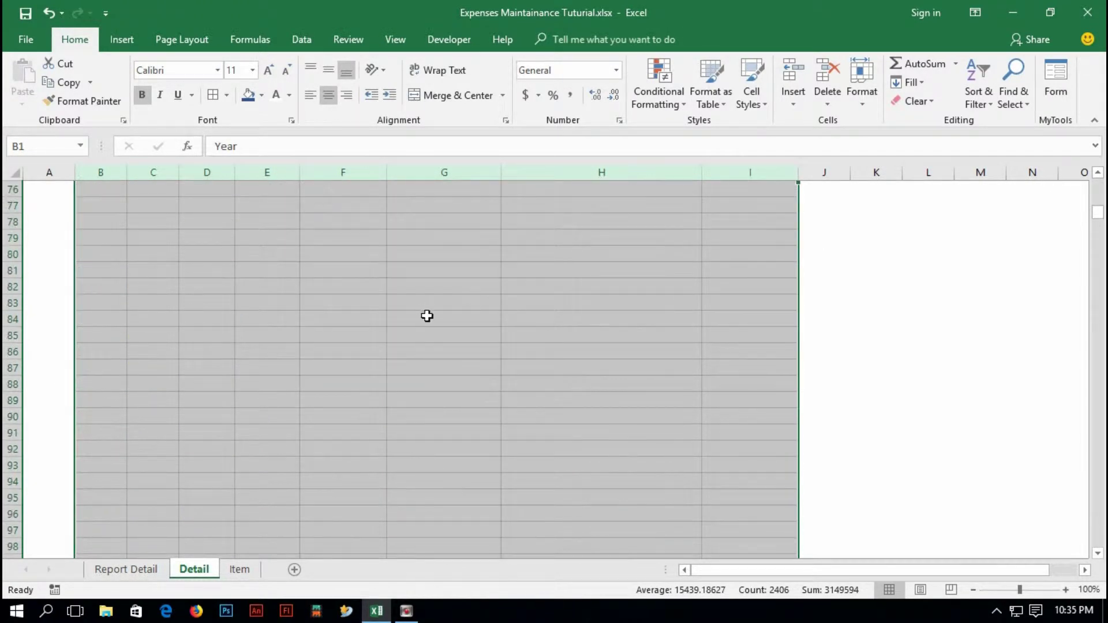
{"action": "scroll", "coordinate": [427, 316], "scroll_direction": "up", "scroll_amount": 7}
{"action": "left_click", "coordinate": [126, 569]}
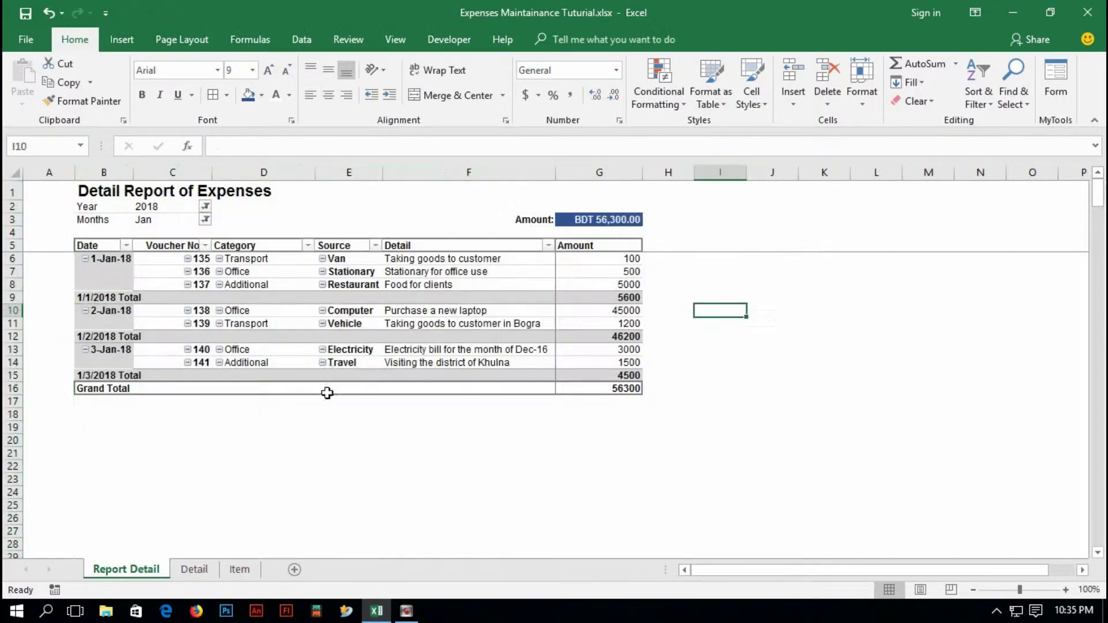
Refresh the PivotTable and widen column G to fit the amounts
{"action": "left_click", "coordinate": [377, 322]}
{"action": "right_click", "coordinate": [381, 324]}
{"action": "left_click", "coordinate": [361, 321]}
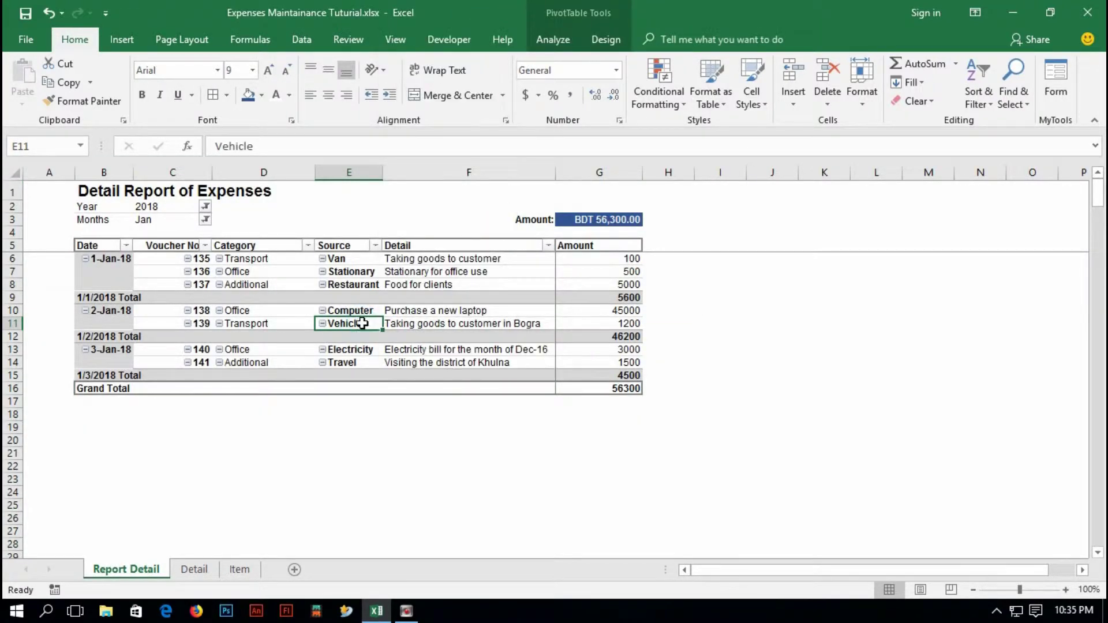
{"action": "right_click", "coordinate": [363, 324]}
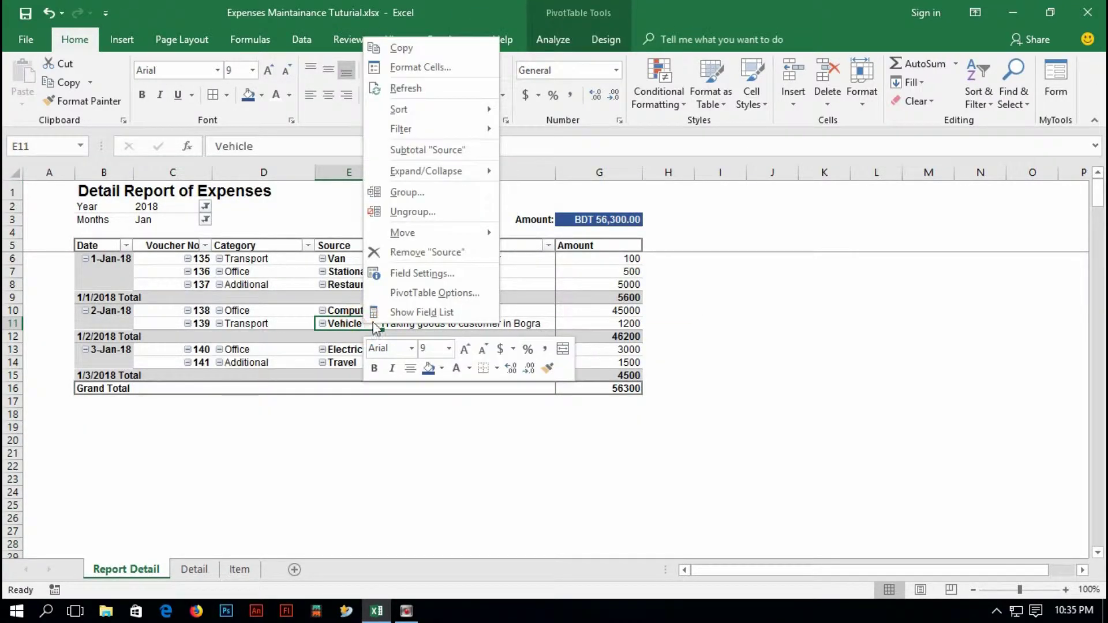
{"action": "left_click", "coordinate": [409, 92]}
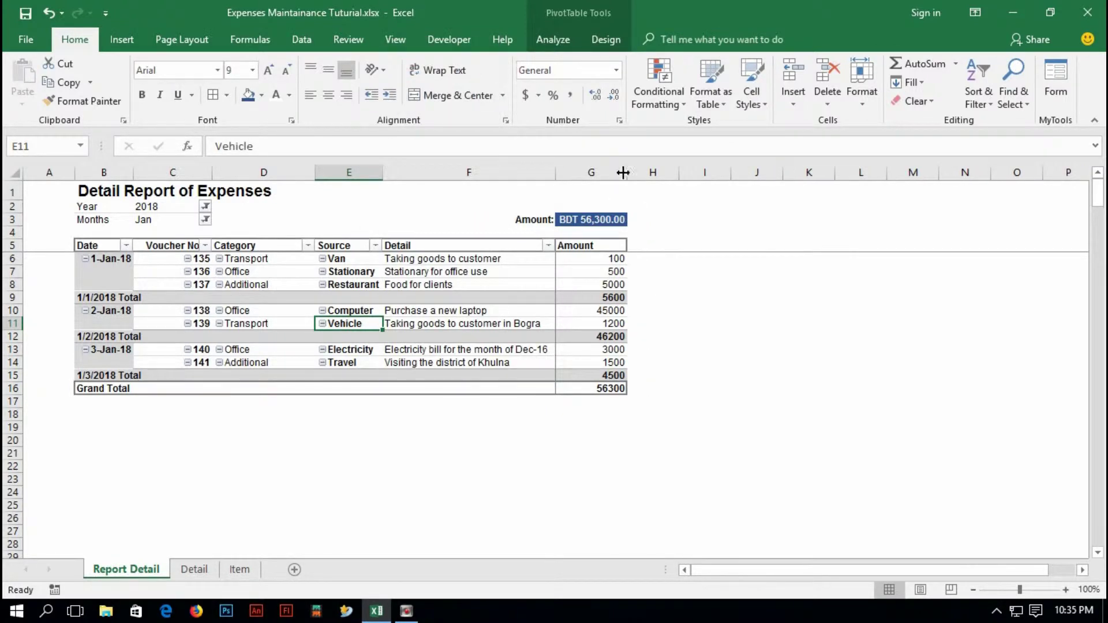
{"action": "left_click_drag", "start_coordinate": [623, 171], "coordinate": [642, 171]}
Switch to the Detail sheet and select an empty cell below the data
{"action": "left_click", "coordinate": [550, 425]}
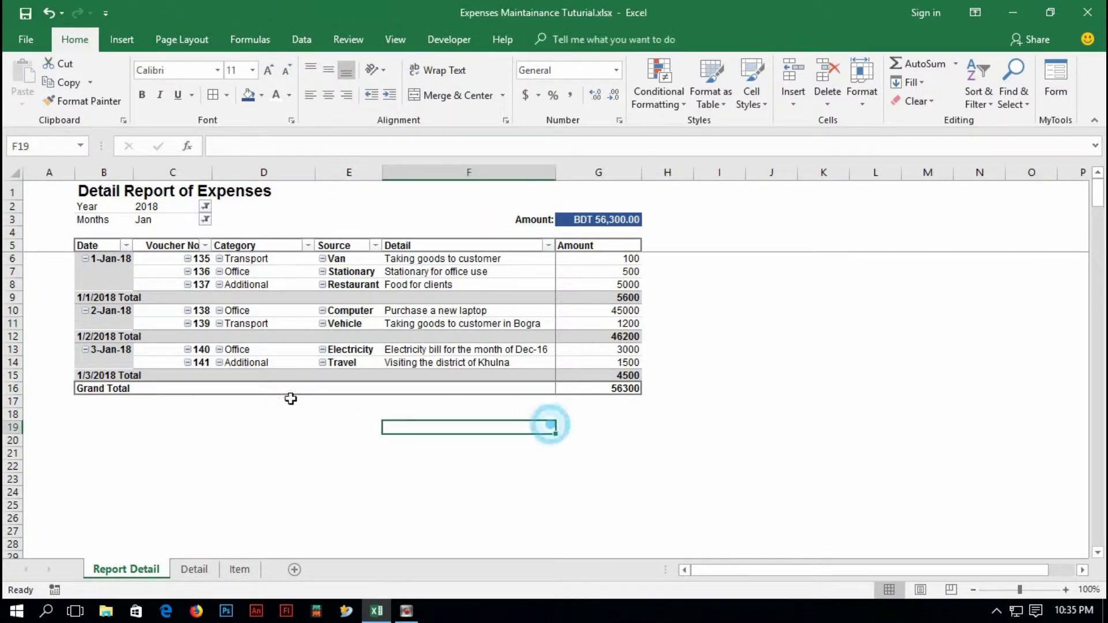
{"action": "left_click", "coordinate": [194, 569]}
{"action": "left_click", "coordinate": [237, 449]}
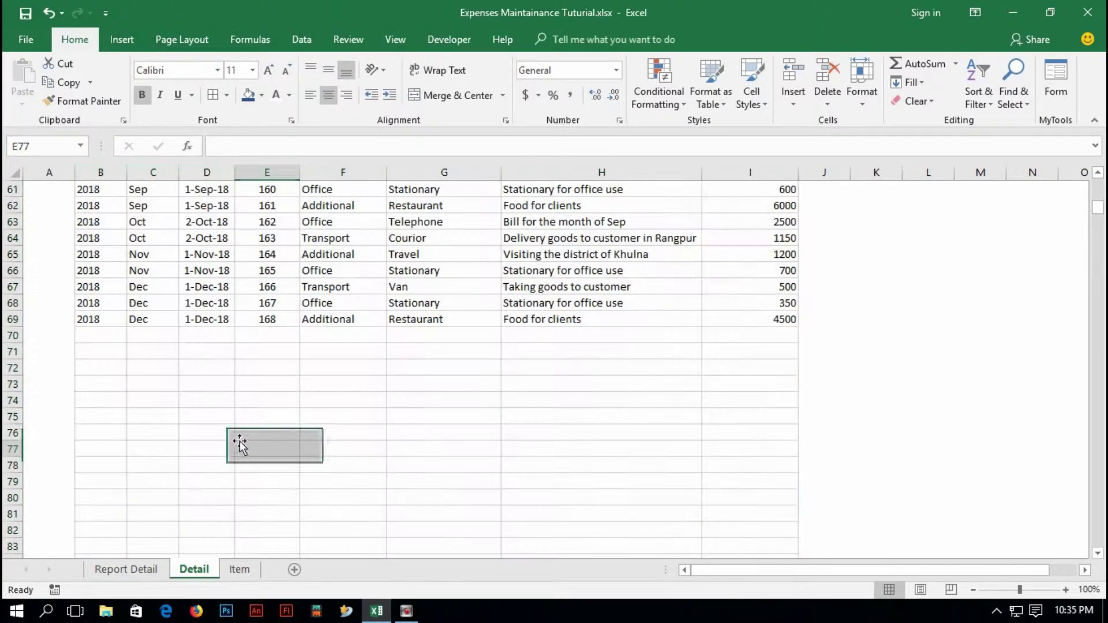
Copy the first expense entry in row 2 and paste it into row 70
{"action": "scroll", "coordinate": [235, 447], "scroll_direction": "up", "scroll_amount": 20}
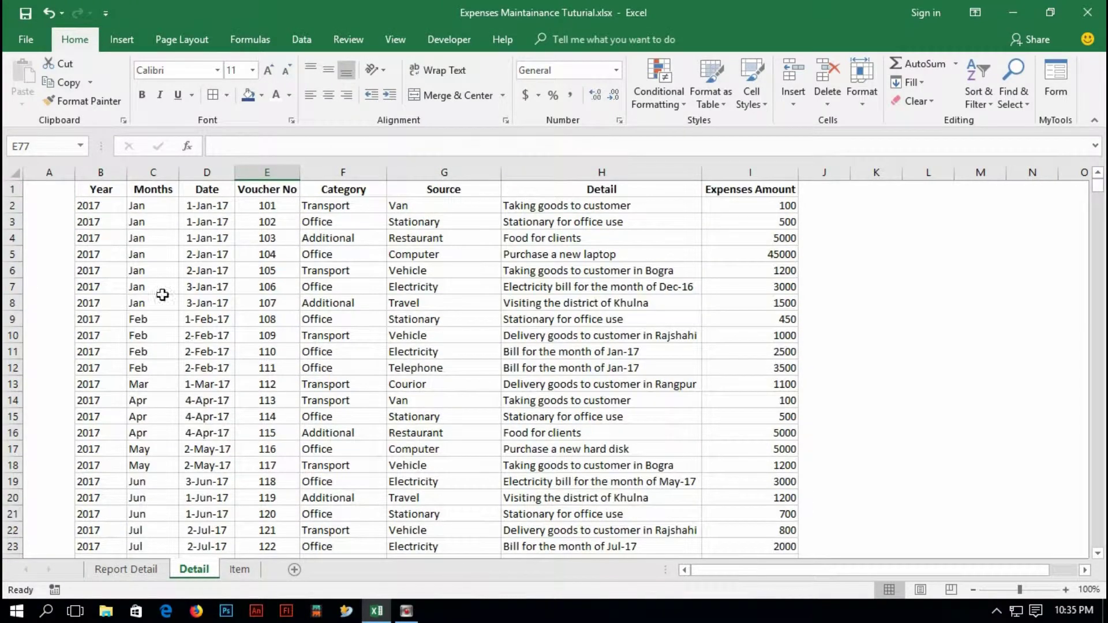
{"action": "left_click_drag", "start_coordinate": [92, 205], "coordinate": [750, 209]}
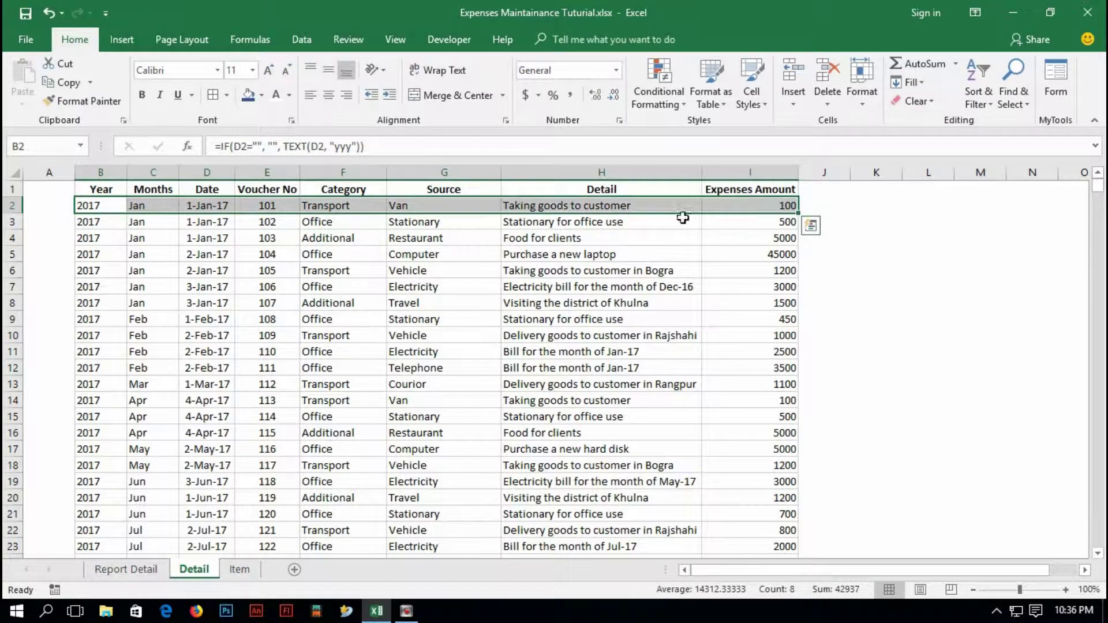
{"action": "key", "text": "ctrl+c"}
{"action": "scroll", "coordinate": [246, 441], "scroll_direction": "down", "scroll_amount": 8}
{"action": "scroll", "coordinate": [246, 441], "scroll_direction": "down", "scroll_amount": 10}
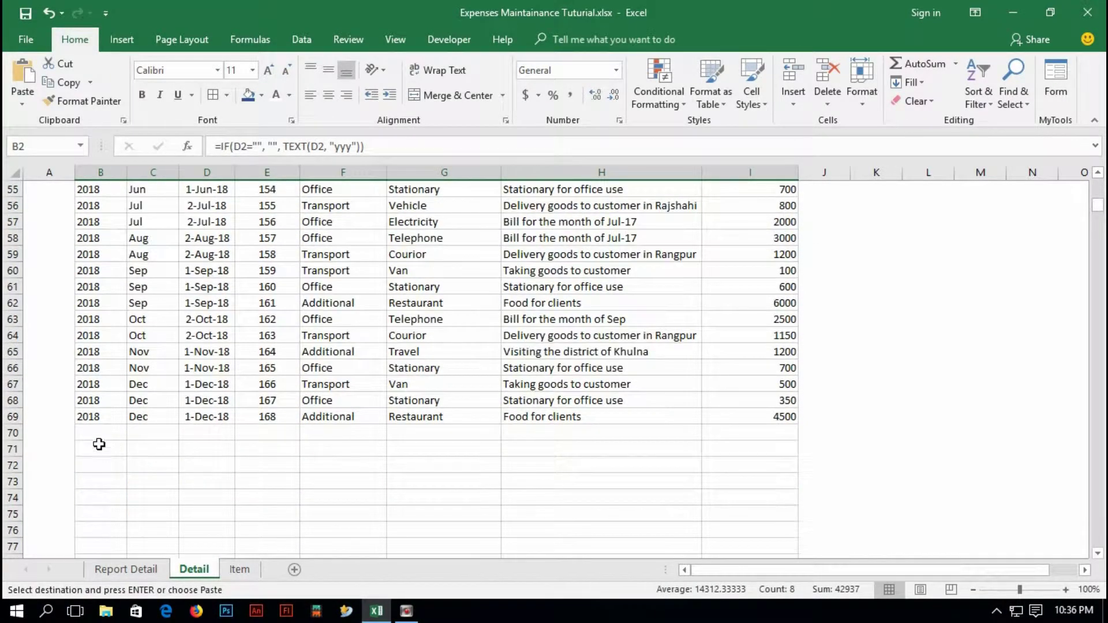
{"action": "left_click", "coordinate": [95, 431]}
{"action": "key", "text": "Return"}
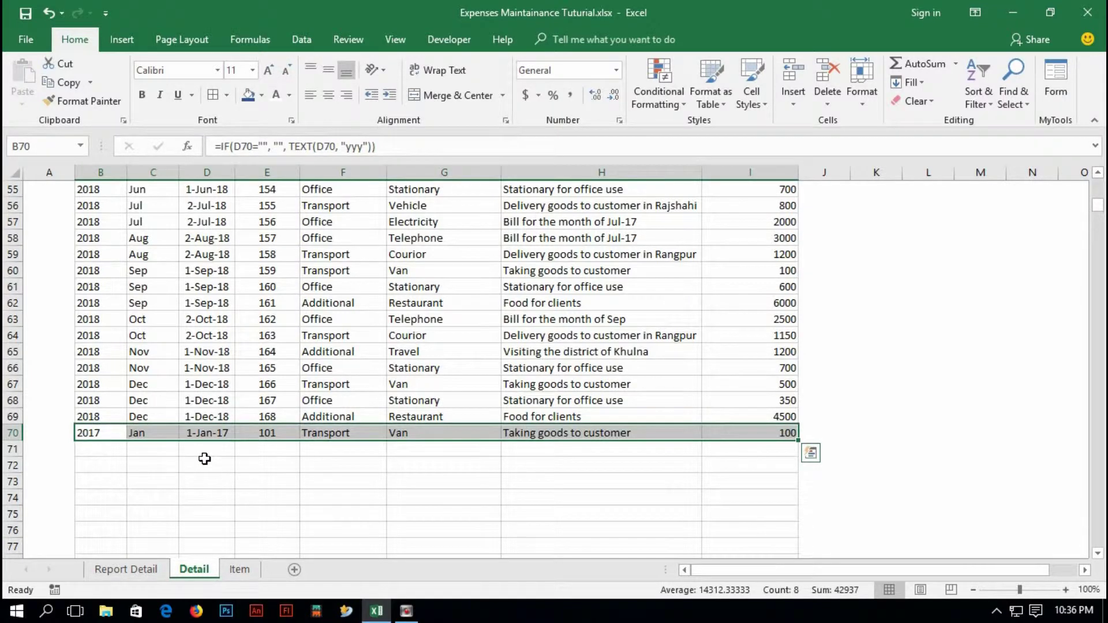
Change the amount in I70 to 5000
{"action": "left_click", "coordinate": [266, 462]}
{"action": "left_click", "coordinate": [737, 434]}
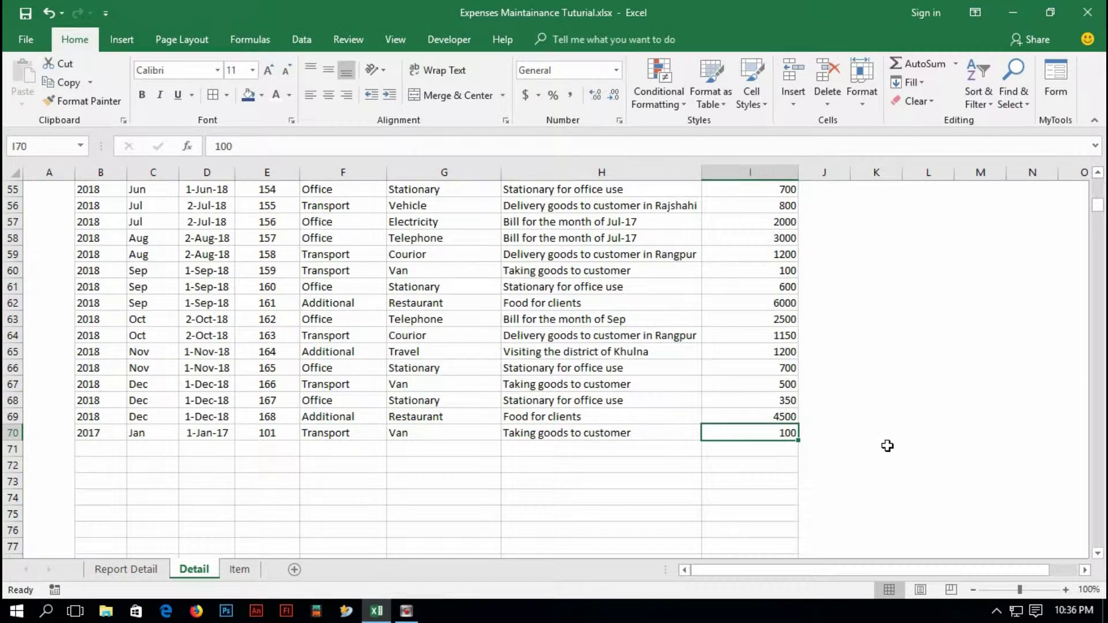
{"action": "type", "text": "50"}
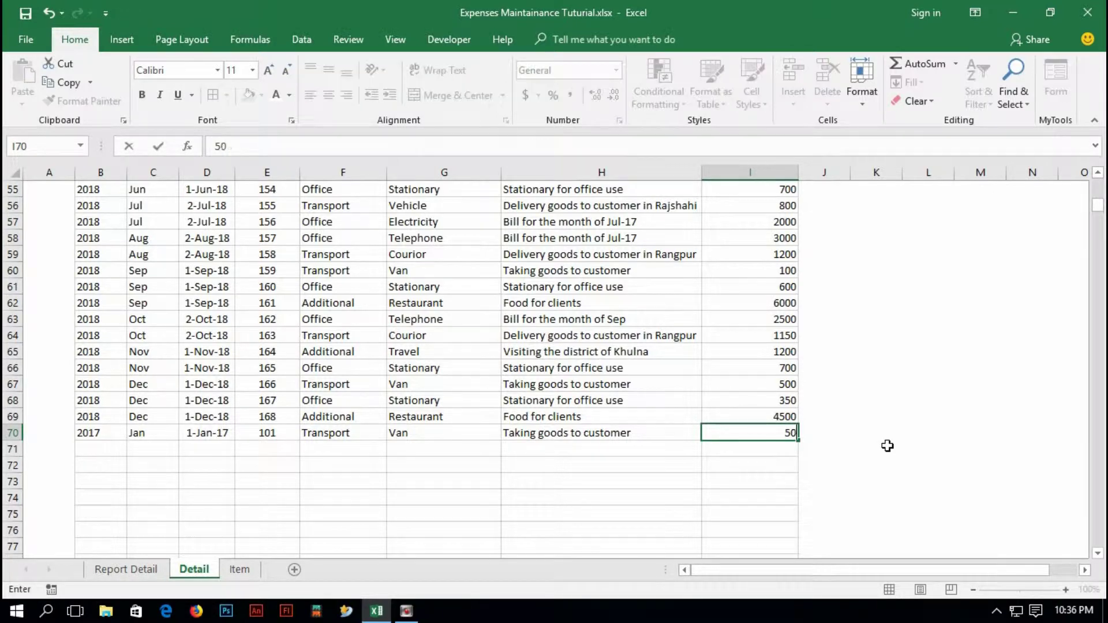
{"action": "left_click", "coordinate": [618, 512]}
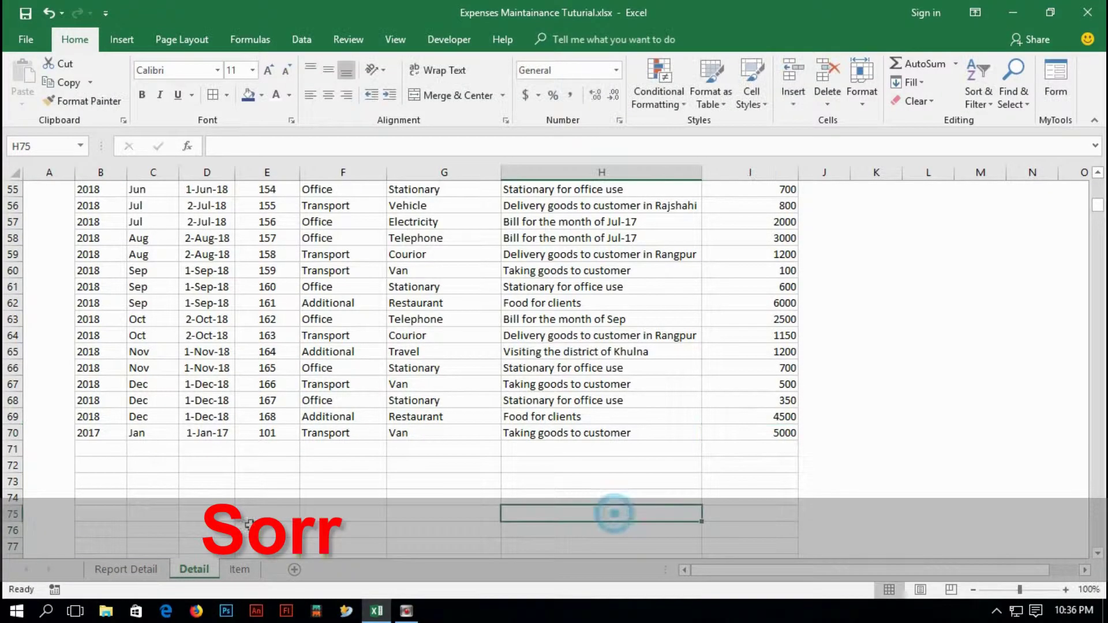
On Report Detail, set the Year filter back to 2017
{"action": "left_click", "coordinate": [126, 569]}
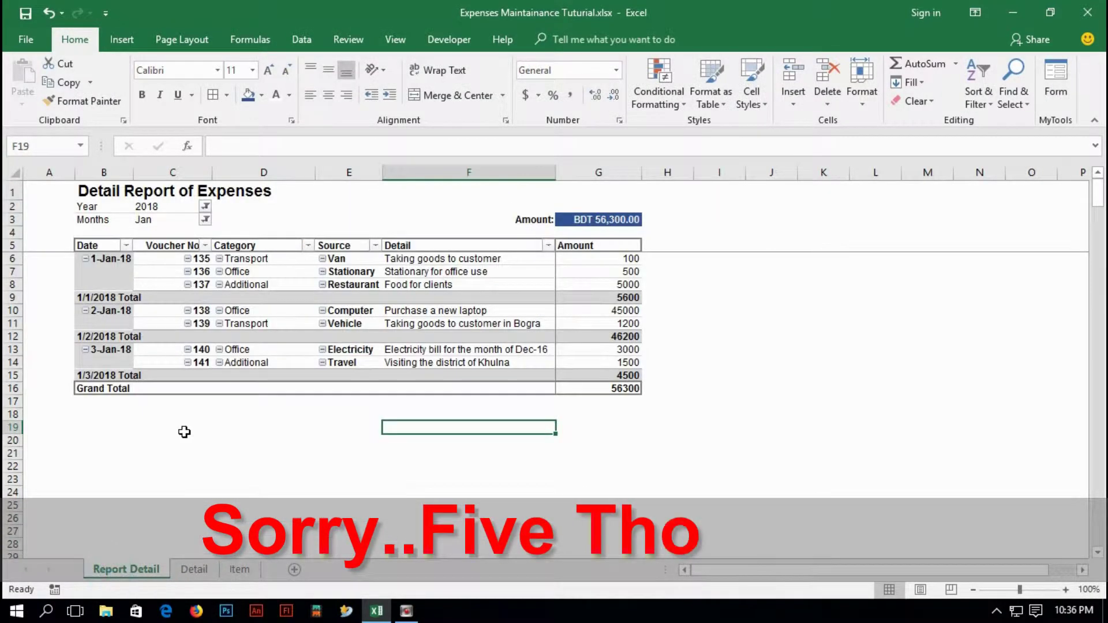
{"action": "left_click", "coordinate": [203, 207]}
{"action": "left_click", "coordinate": [49, 270]}
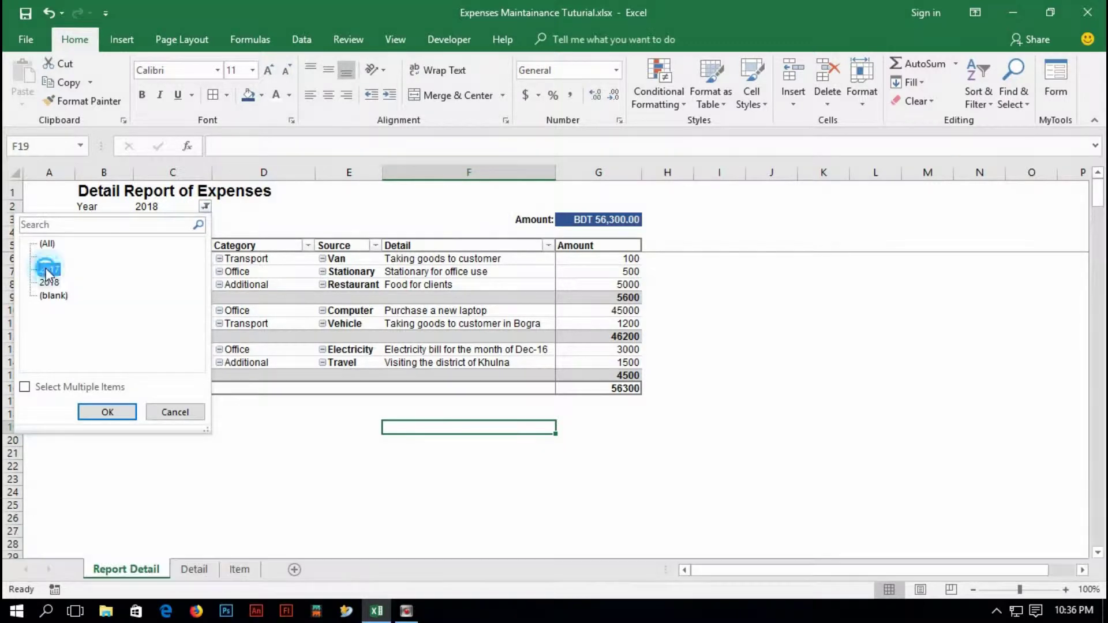
{"action": "left_click", "coordinate": [104, 412]}
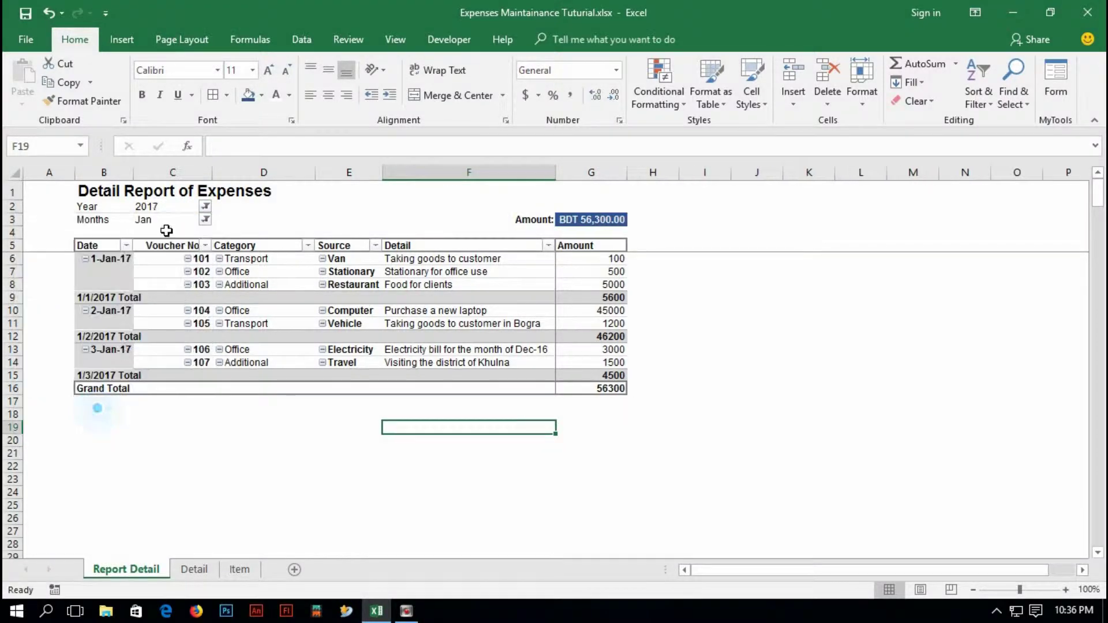
Refresh the PivotTable so G3 shows the new BDT 61,300.00 total
{"action": "right_click", "coordinate": [359, 283]}
{"action": "left_click", "coordinate": [389, 335]}
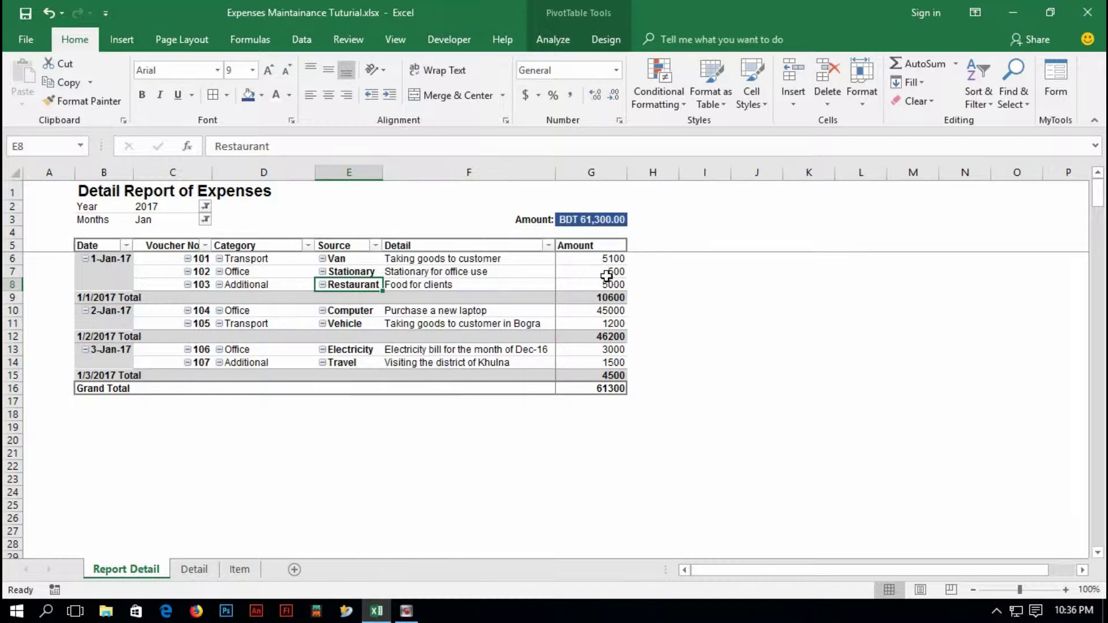
{"action": "left_click", "coordinate": [378, 442]}
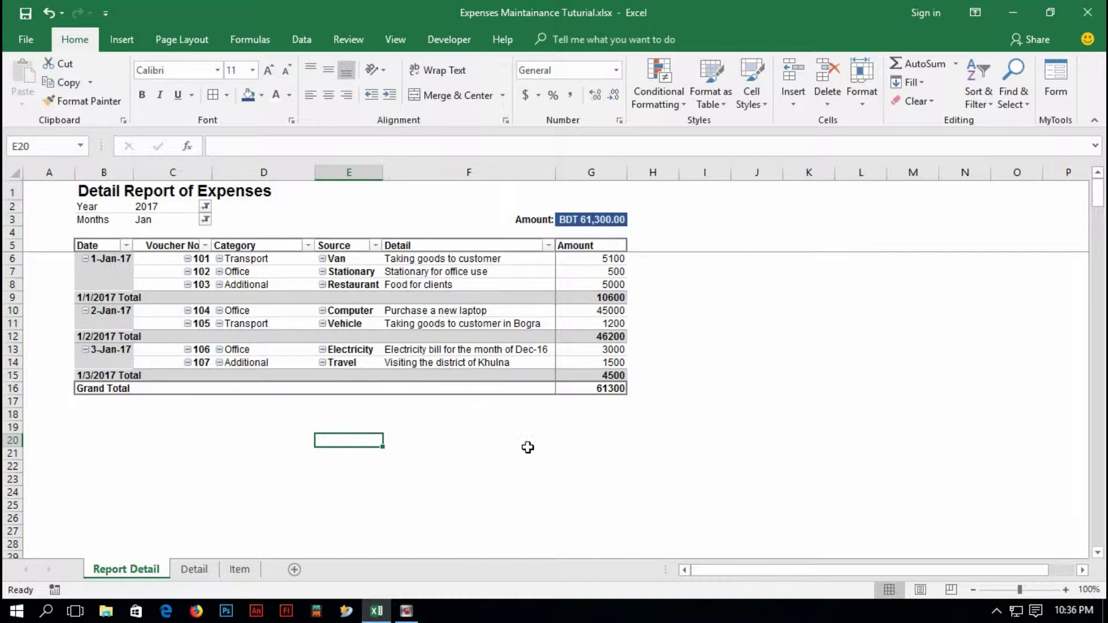
{"action": "left_click", "coordinate": [487, 443]}
Click a few cells below the refreshed pivot on Report Detail
{"action": "left_click", "coordinate": [350, 437]}
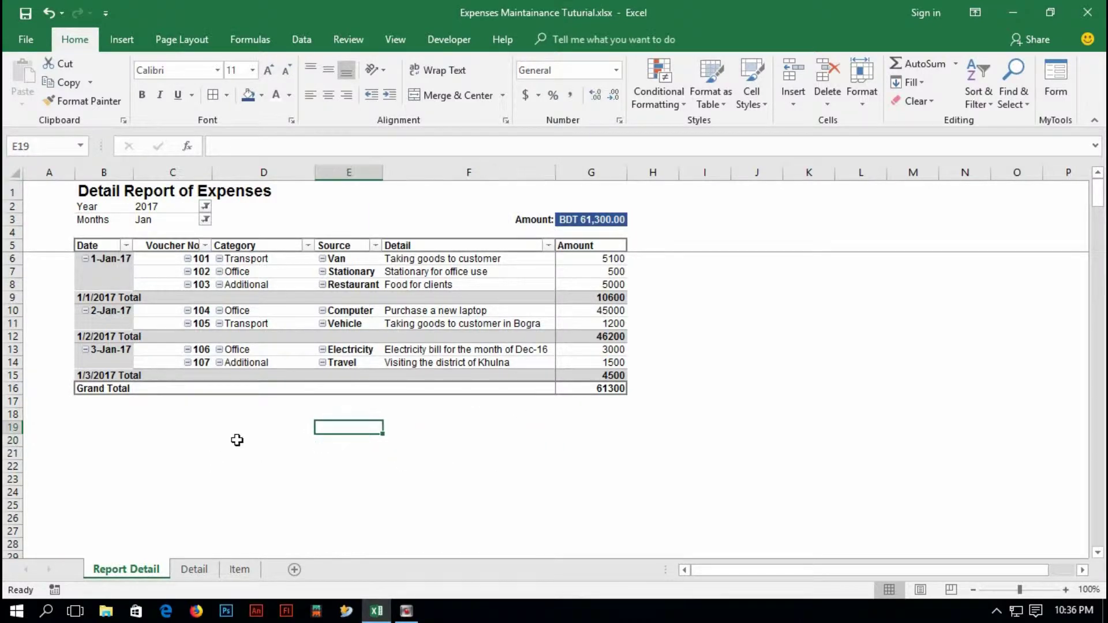
{"action": "left_click", "coordinate": [251, 441]}
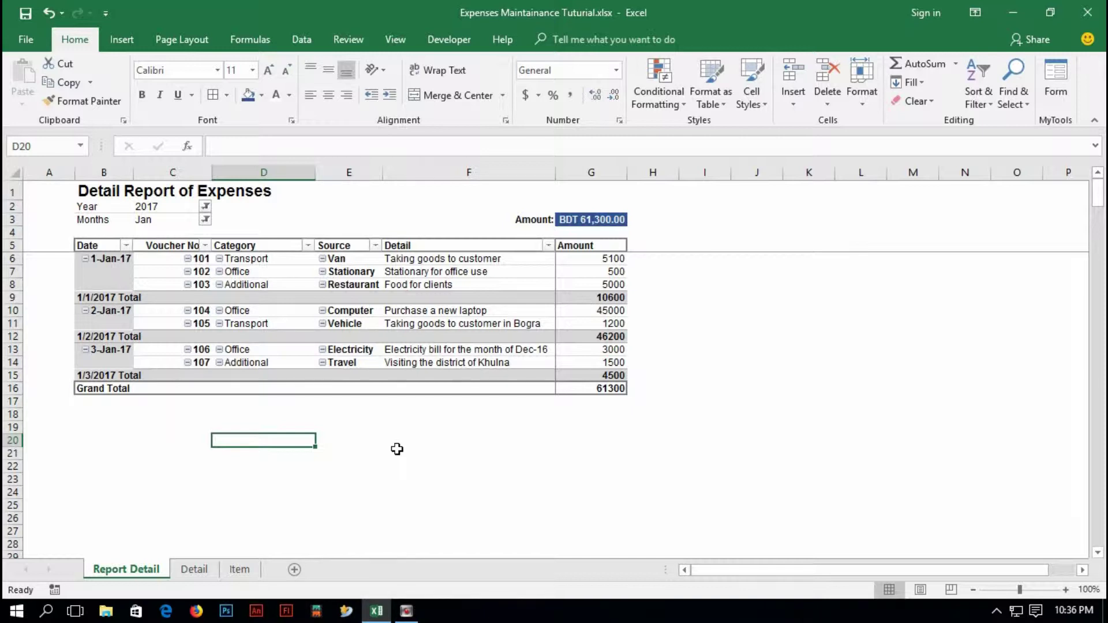
{"action": "left_click", "coordinate": [384, 420]}
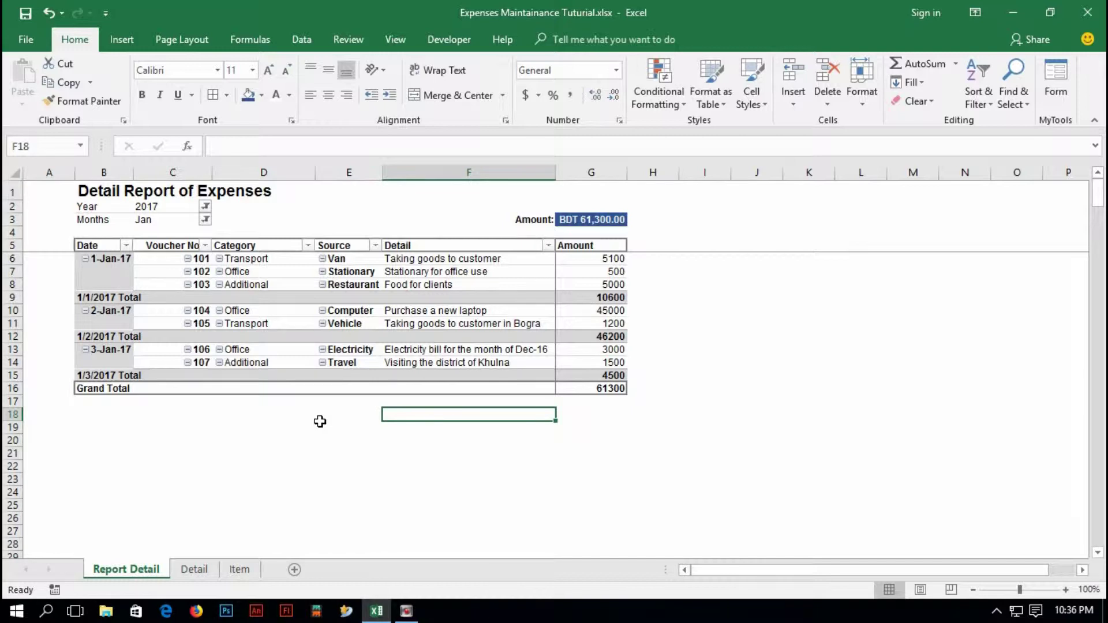
{"action": "left_click", "coordinate": [299, 415]}
{"action": "left_click", "coordinate": [386, 414]}
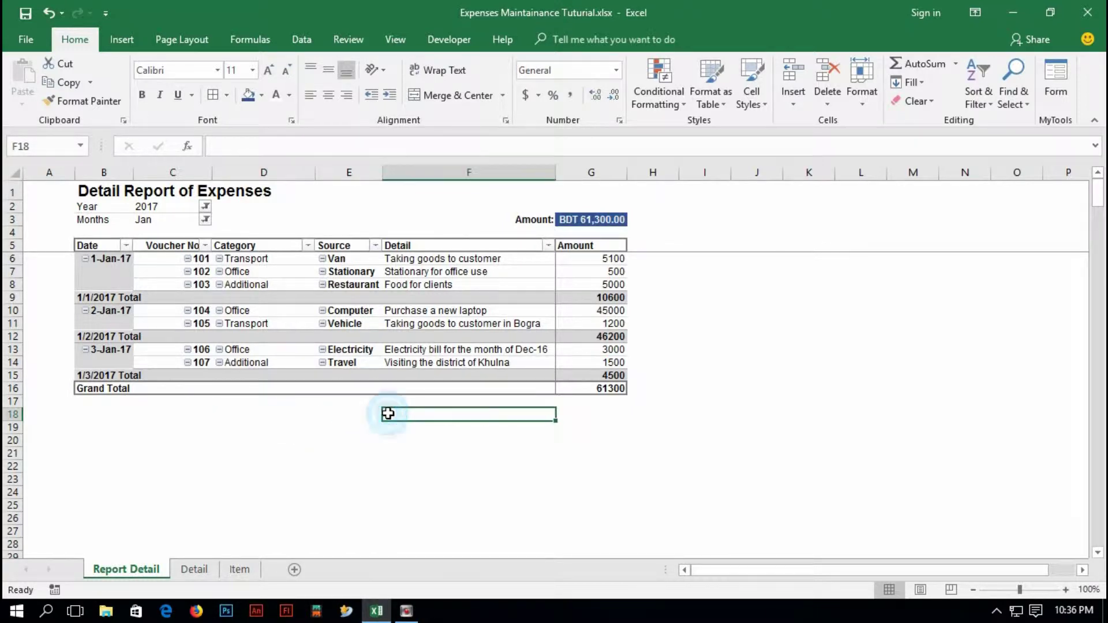
On the Detail sheet, select columns B through I, Year to Expenses Amount
{"action": "left_click", "coordinate": [194, 569]}
{"action": "scroll", "coordinate": [284, 383], "scroll_direction": "up", "scroll_amount": 10}
{"action": "scroll", "coordinate": [241, 282], "scroll_direction": "up", "scroll_amount": 7}
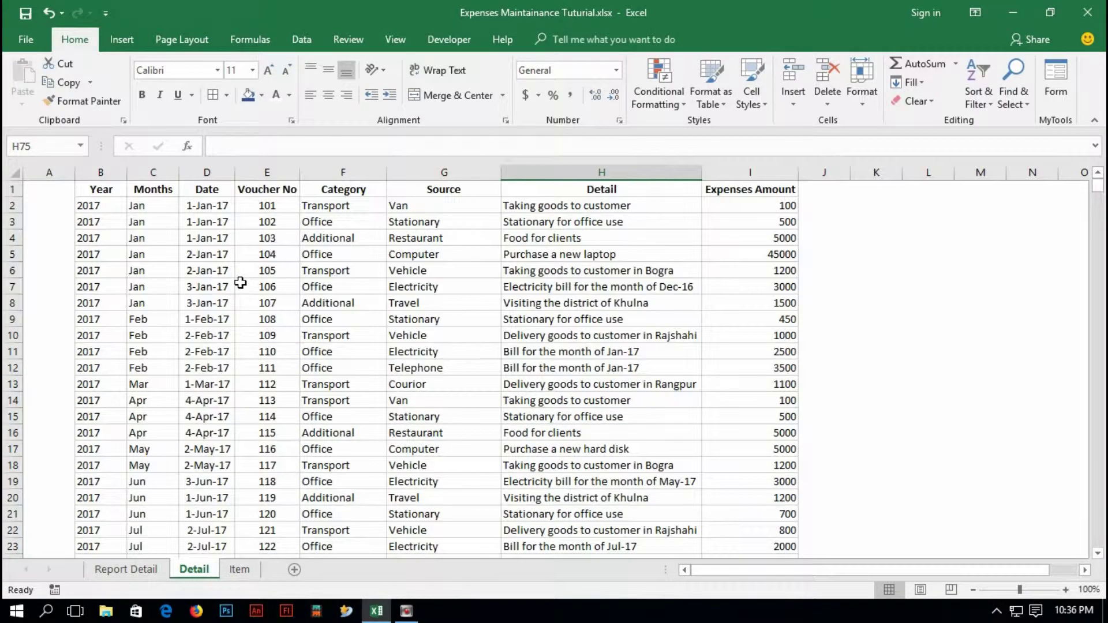
{"action": "left_click_drag", "start_coordinate": [103, 171], "coordinate": [735, 164]}
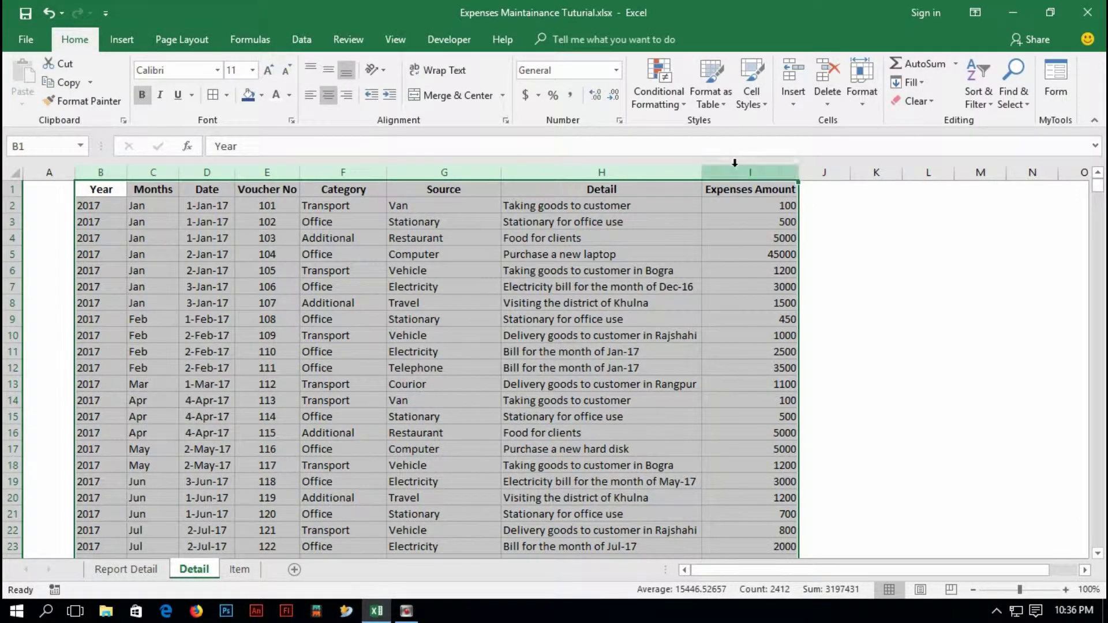
Create a PivotTable from the selected data on a new sheet
{"action": "left_click", "coordinate": [122, 39]}
{"action": "left_click", "coordinate": [51, 72]}
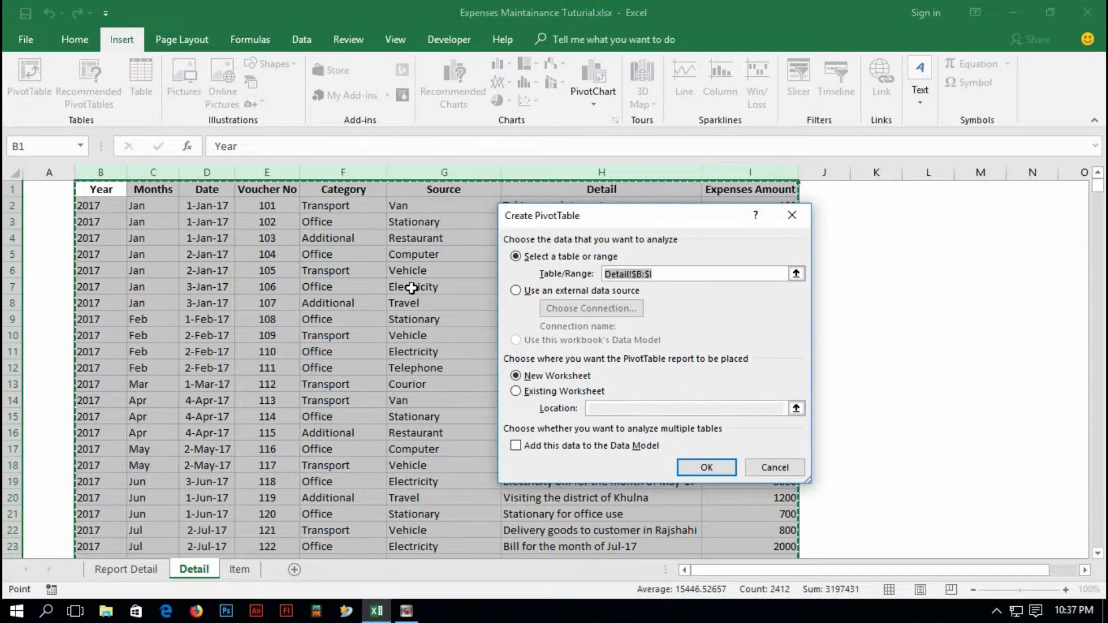
{"action": "left_click", "coordinate": [700, 466]}
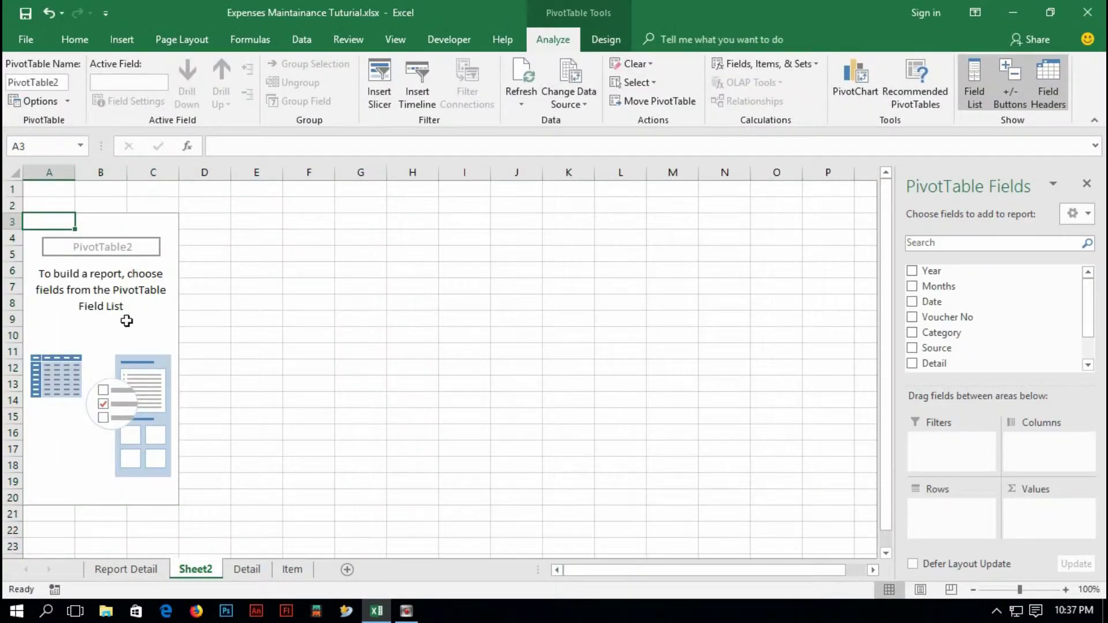
Add Year, Months, Date and Category as report filters
{"action": "scroll", "coordinate": [967, 351], "scroll_direction": "down", "scroll_amount": 1}
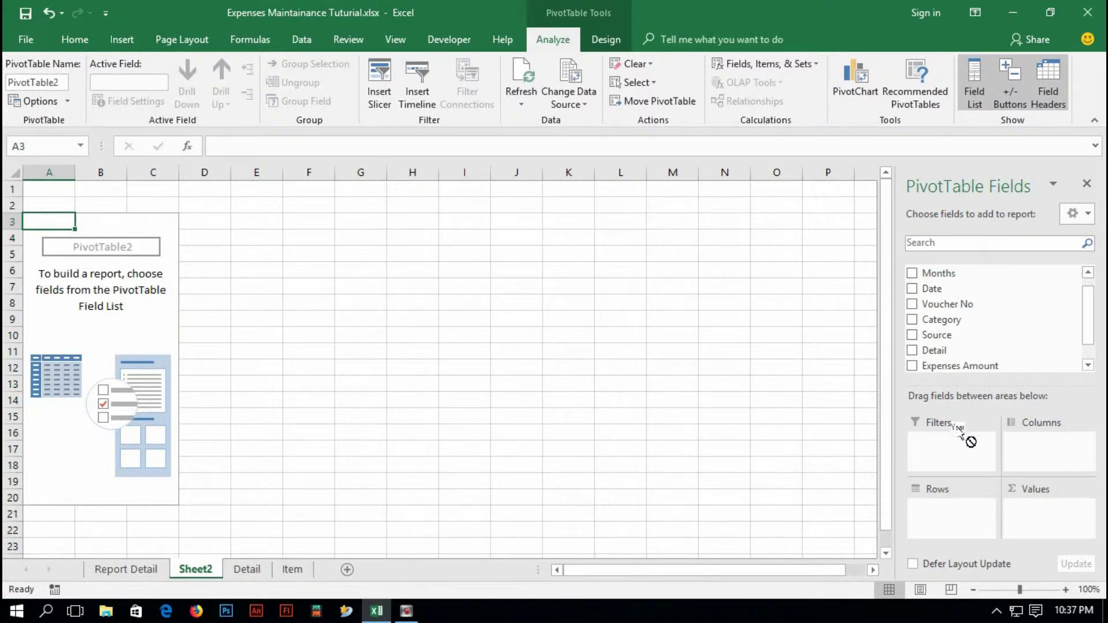
{"action": "left_click_drag", "start_coordinate": [962, 444], "coordinate": [960, 443]}
{"action": "left_click_drag", "start_coordinate": [939, 276], "coordinate": [949, 458]}
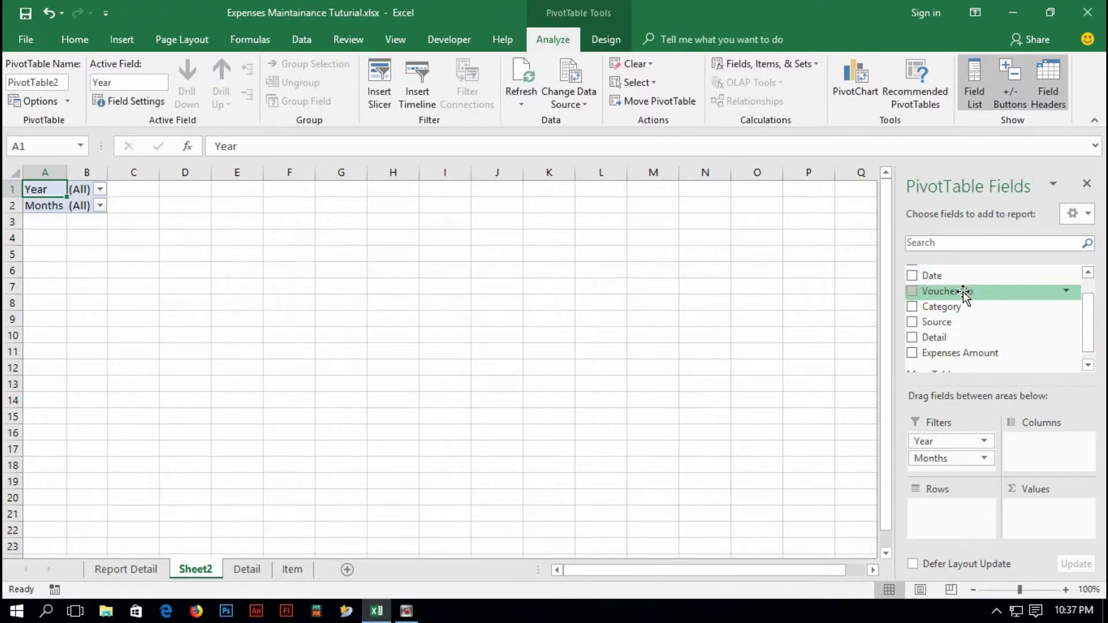
{"action": "scroll", "coordinate": [1083, 291], "scroll_direction": "up", "scroll_amount": 1}
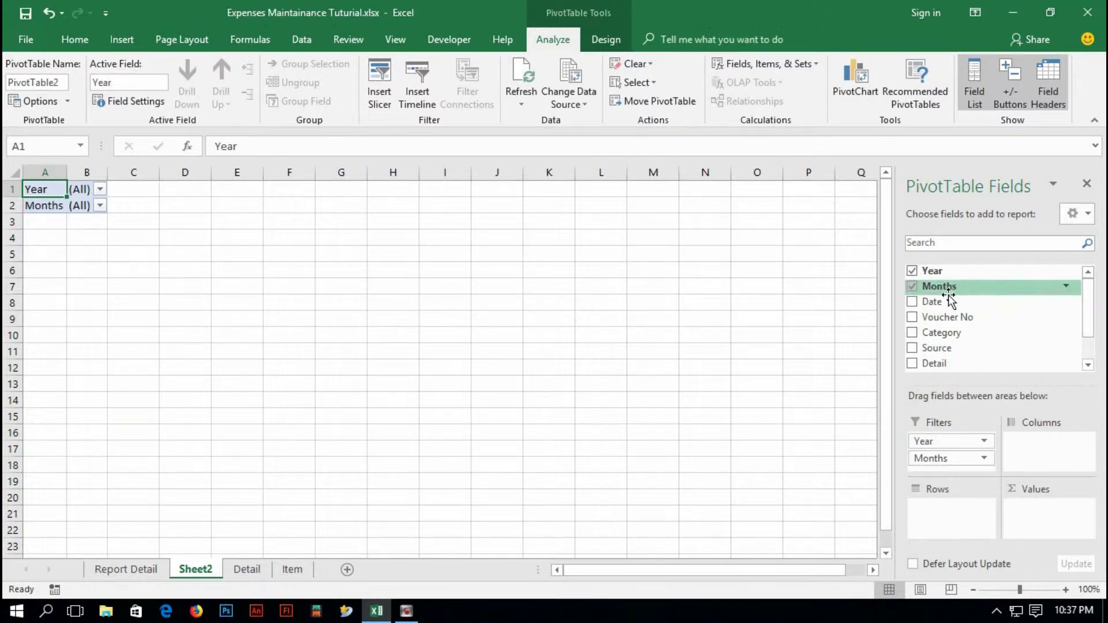
{"action": "left_click_drag", "start_coordinate": [942, 300], "coordinate": [944, 467]}
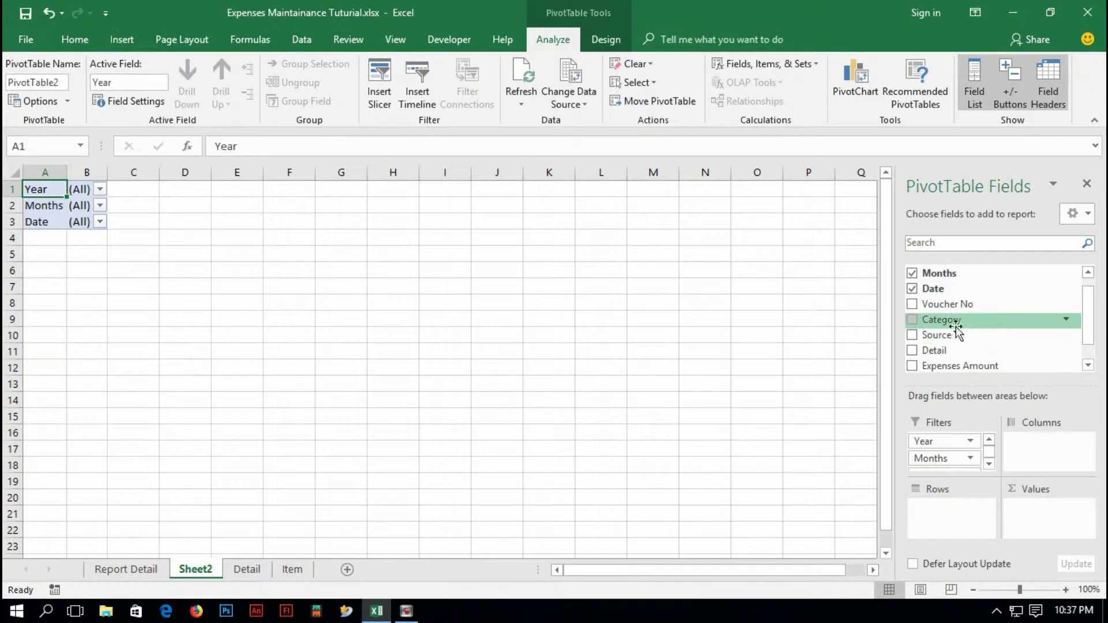
{"action": "left_click_drag", "start_coordinate": [949, 321], "coordinate": [951, 470]}
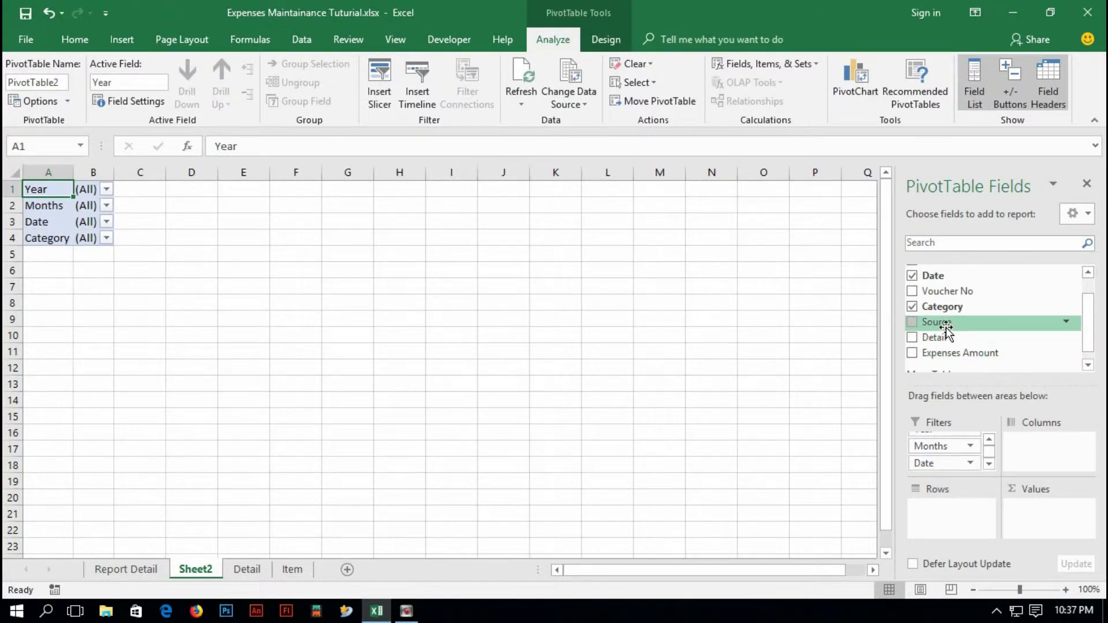
Put Source in Rows and sum Expenses Amount in Values, totalling 217300
{"action": "left_click_drag", "start_coordinate": [946, 328], "coordinate": [952, 445]}
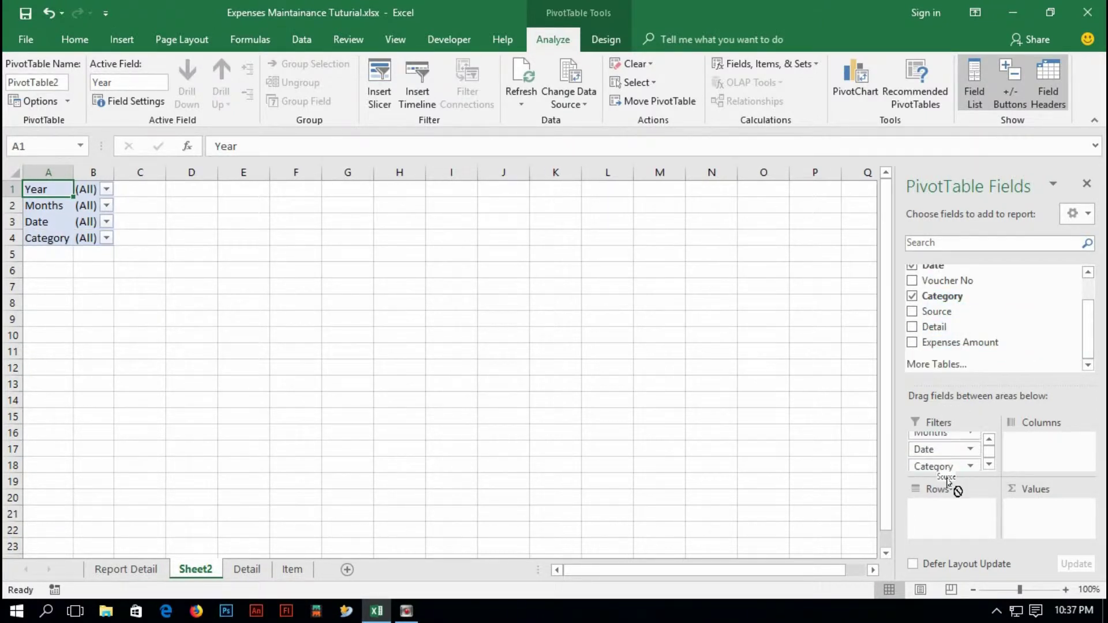
{"action": "left_click_drag", "start_coordinate": [947, 483], "coordinate": [951, 515]}
{"action": "left_click_drag", "start_coordinate": [959, 343], "coordinate": [1026, 523]}
{"action": "left_click", "coordinate": [154, 302]}
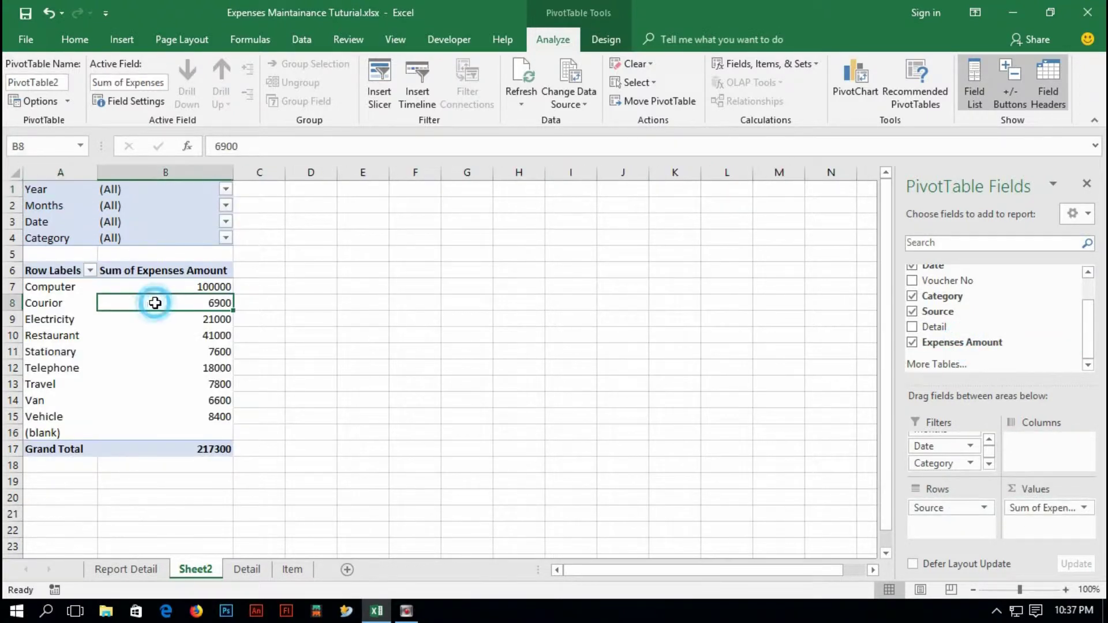
{"action": "right_click", "coordinate": [53, 173]}
Insert an empty column A and an empty row above the pivot
{"action": "left_click", "coordinate": [87, 287]}
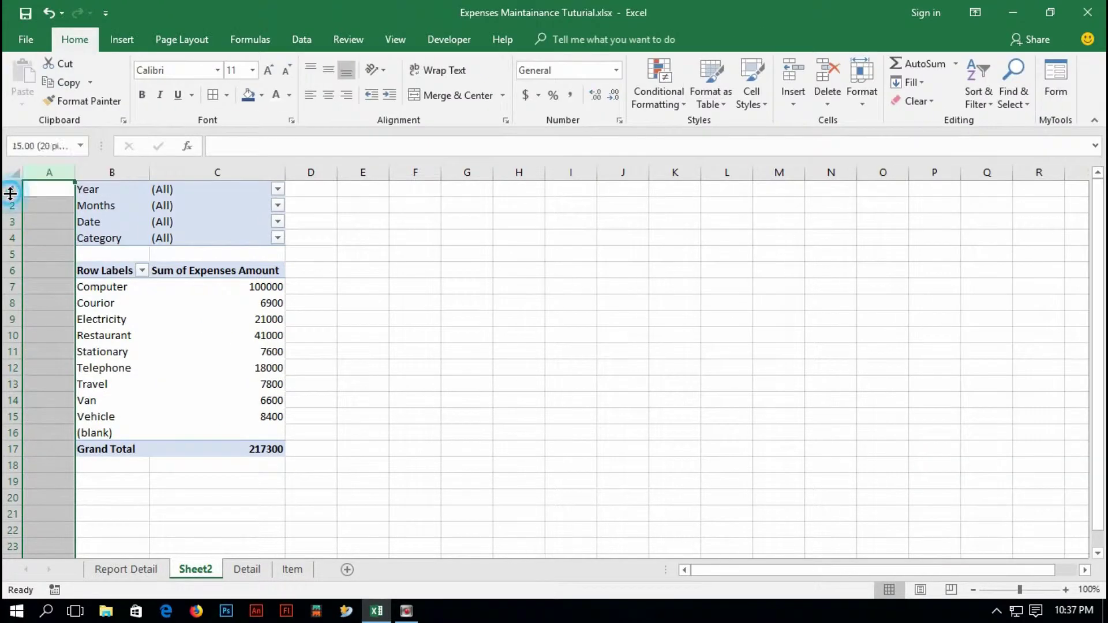
{"action": "right_click", "coordinate": [10, 193]}
{"action": "left_click", "coordinate": [53, 299]}
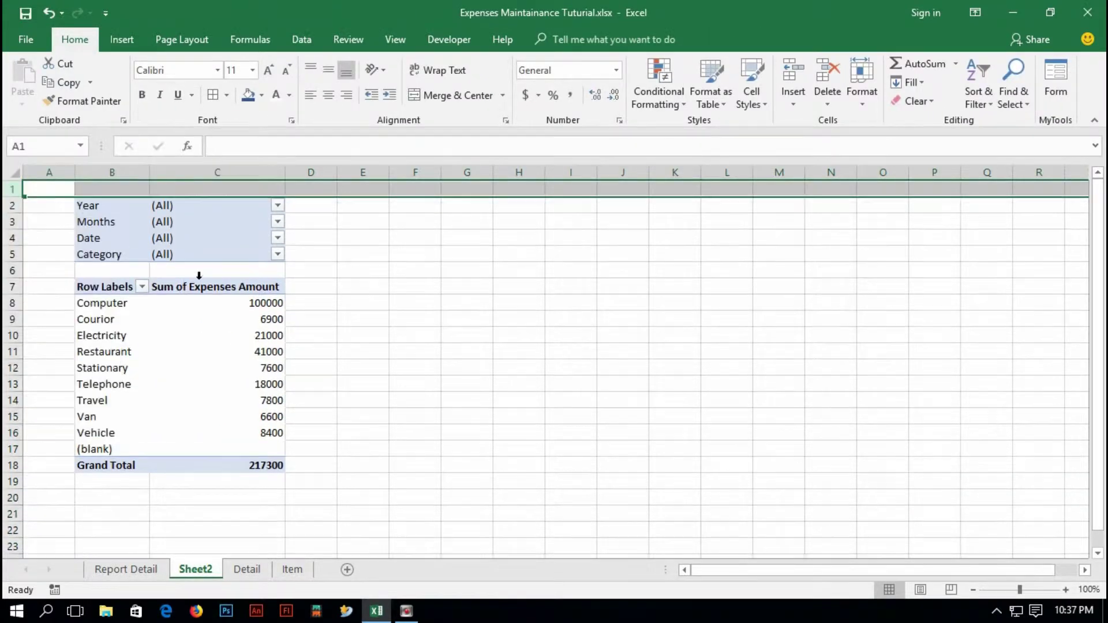
{"action": "left_click", "coordinate": [210, 318]}
Apply a light bordered pivot style and remove blank lines after items
{"action": "left_click", "coordinate": [613, 41]}
{"action": "left_click", "coordinate": [773, 97]}
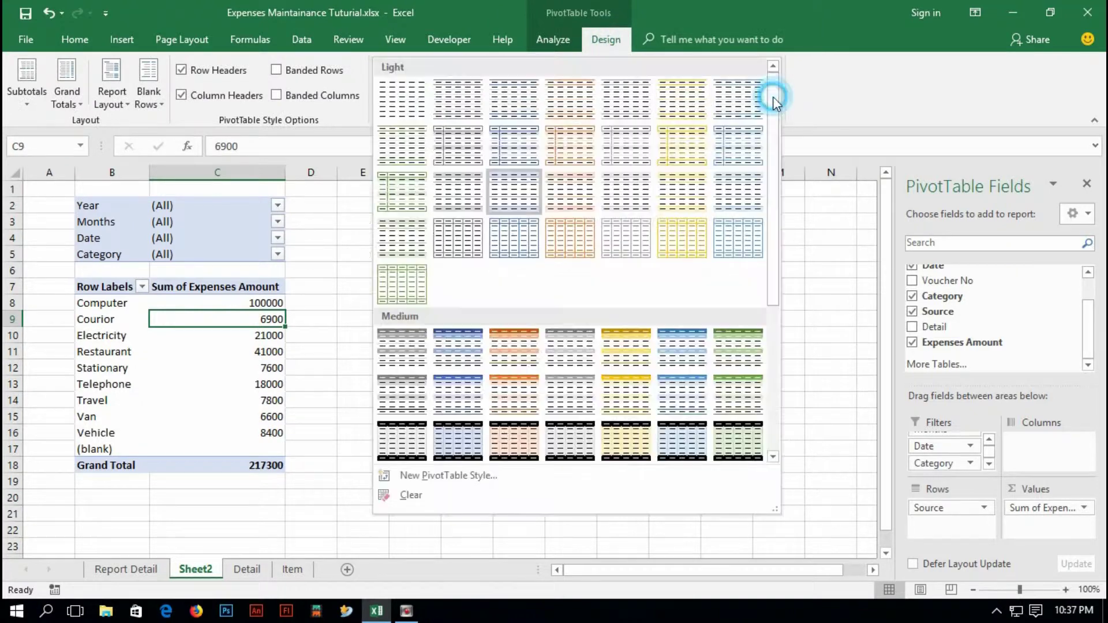
{"action": "left_click", "coordinate": [443, 149]}
{"action": "left_click", "coordinate": [150, 71]}
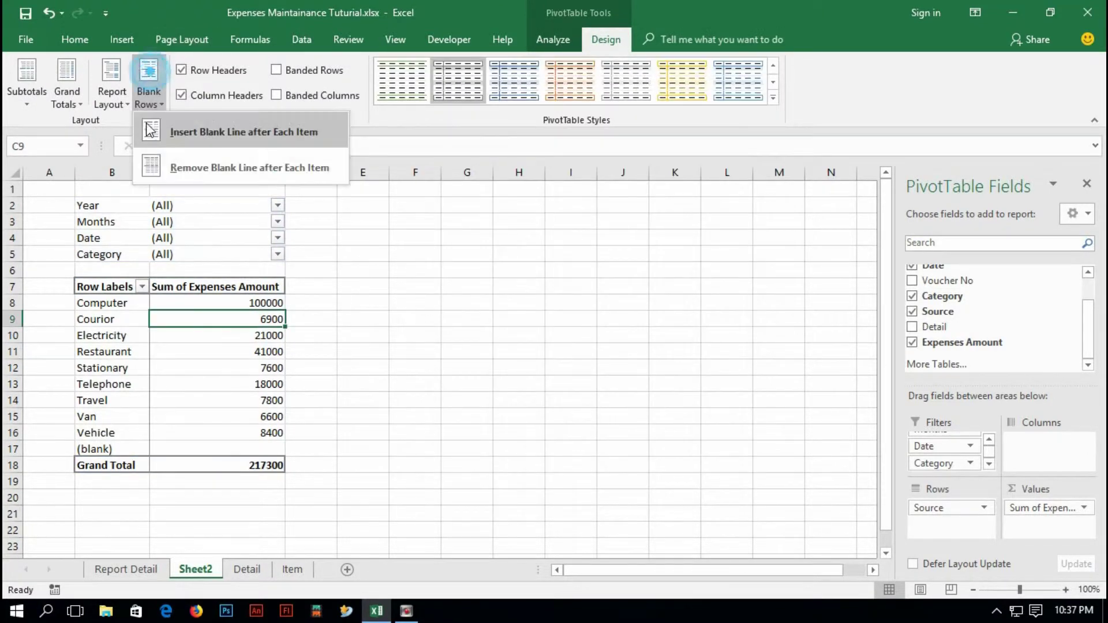
{"action": "left_click", "coordinate": [166, 167]}
Use Tabular Form layout, keep grand totals, and turn off subtotals
{"action": "left_click", "coordinate": [112, 87]}
{"action": "left_click", "coordinate": [142, 196]}
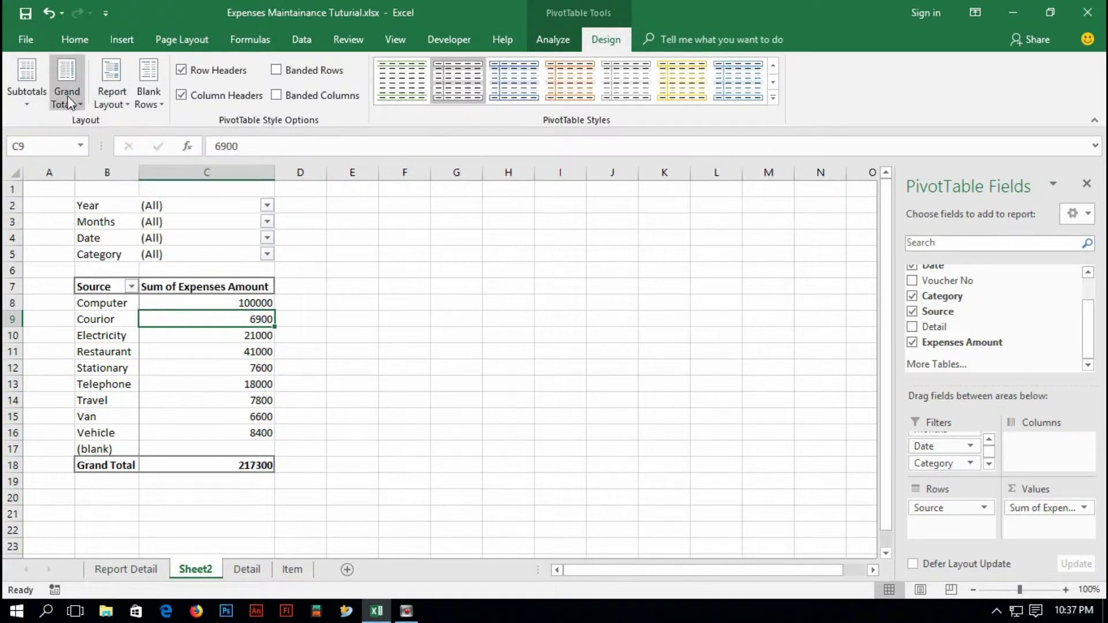
{"action": "left_click", "coordinate": [67, 86]}
{"action": "left_click", "coordinate": [79, 164]}
{"action": "left_click", "coordinate": [28, 93]}
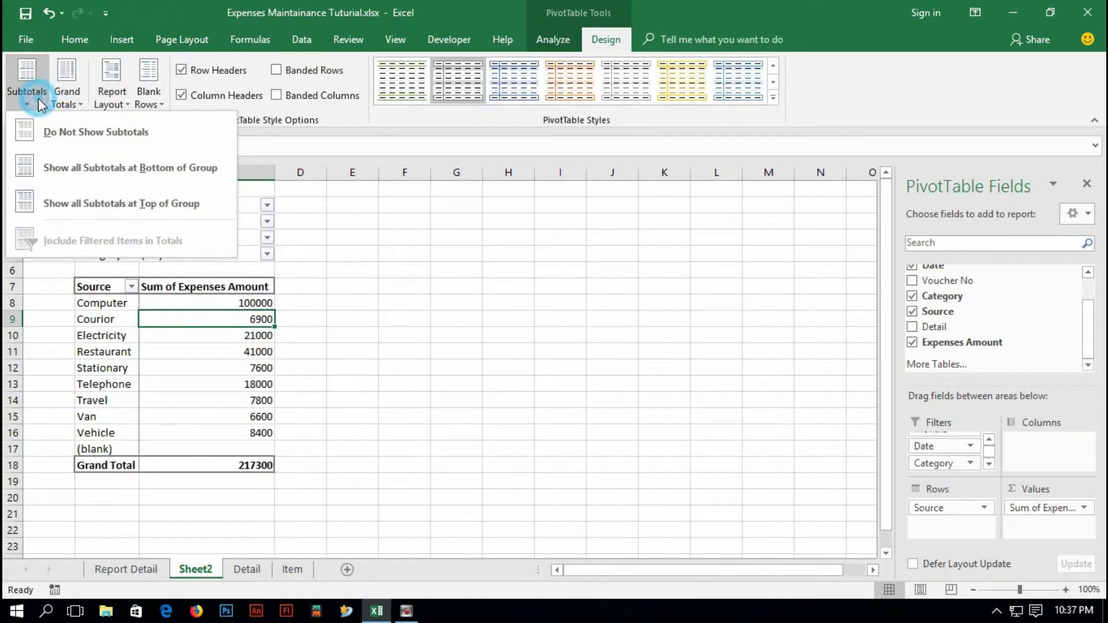
{"action": "left_click", "coordinate": [62, 139]}
Filter the PivotTable's Category field to Office
{"action": "left_click", "coordinate": [309, 334]}
{"action": "left_click", "coordinate": [267, 254]}
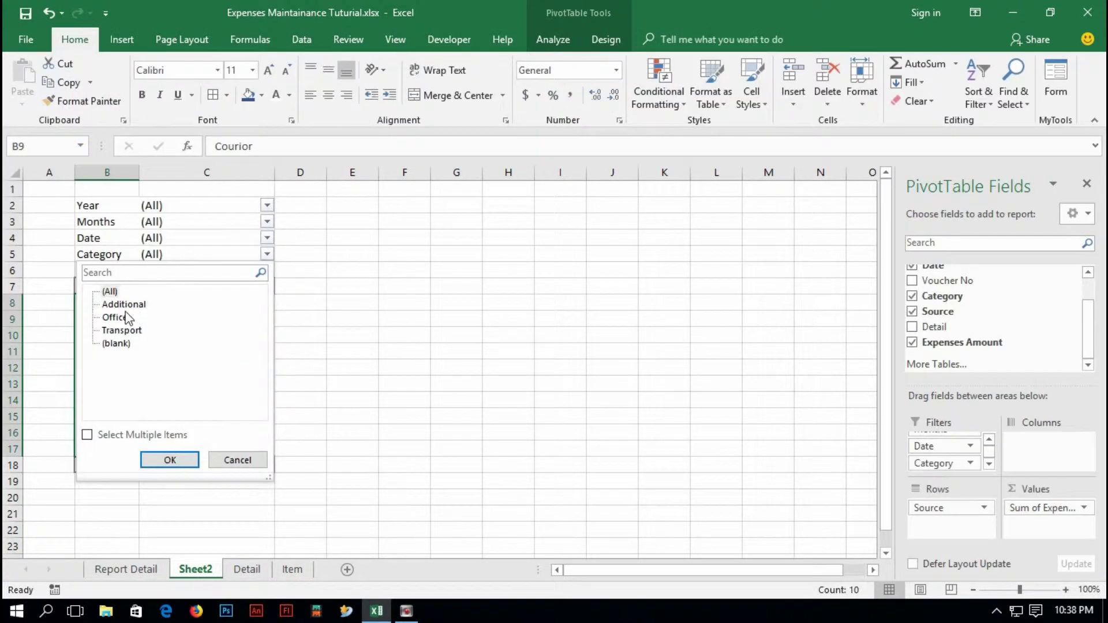
{"action": "left_click", "coordinate": [127, 317]}
{"action": "left_click", "coordinate": [170, 460]}
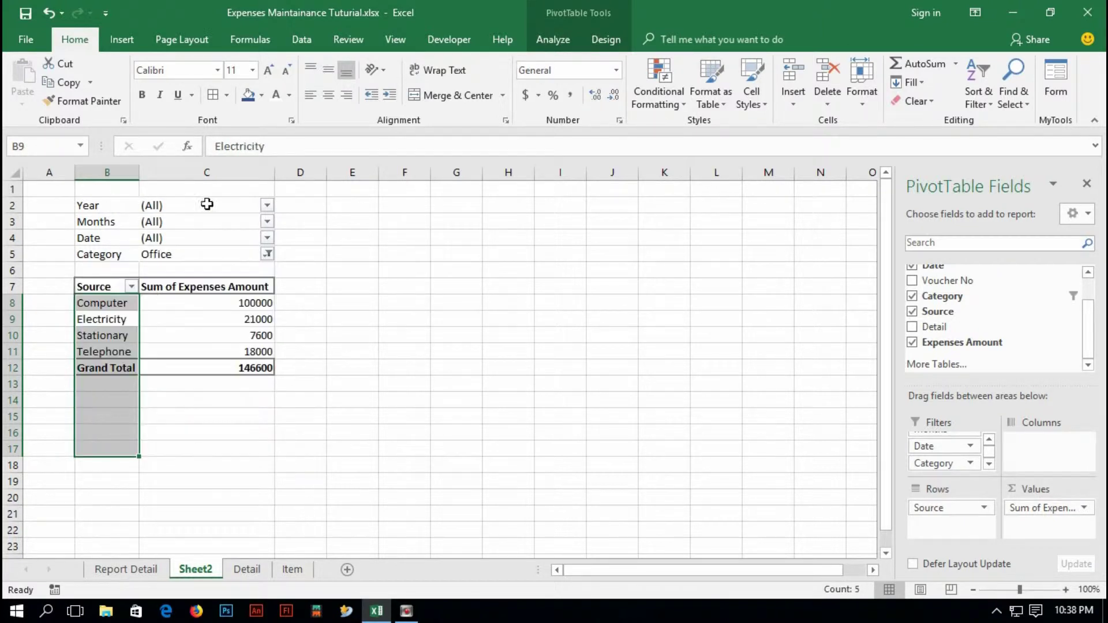
Filter the Year field to 2017, giving a grand total of 73300
{"action": "left_click", "coordinate": [267, 205]}
{"action": "left_click", "coordinate": [112, 269]}
{"action": "left_click", "coordinate": [169, 410]}
{"action": "left_click", "coordinate": [300, 432]}
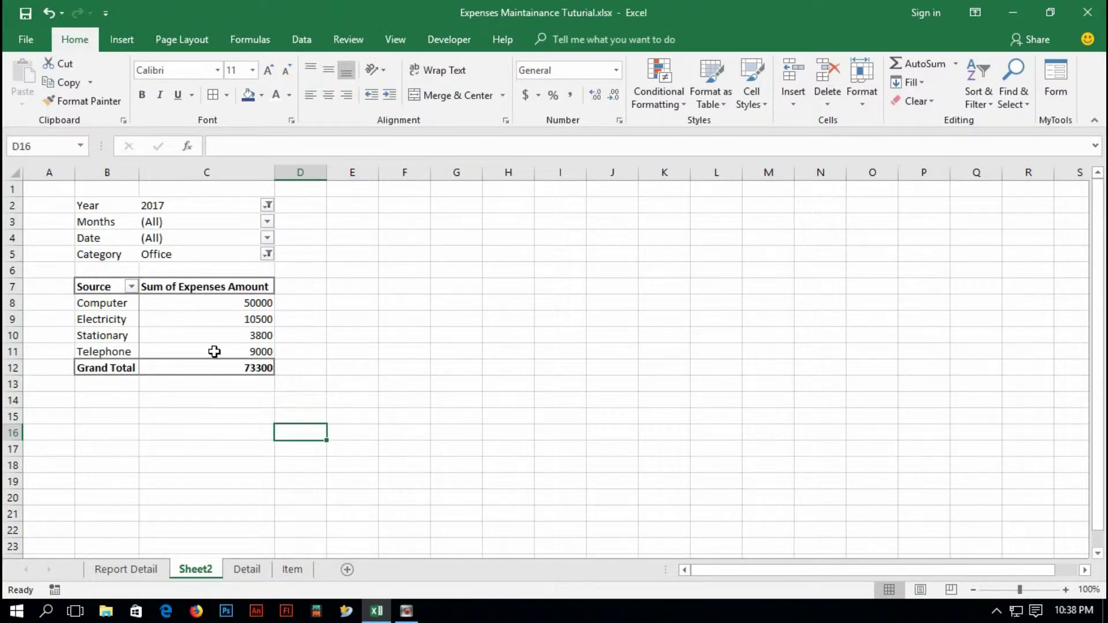
{"action": "left_click", "coordinate": [116, 319]}
{"action": "left_click", "coordinate": [118, 303]}
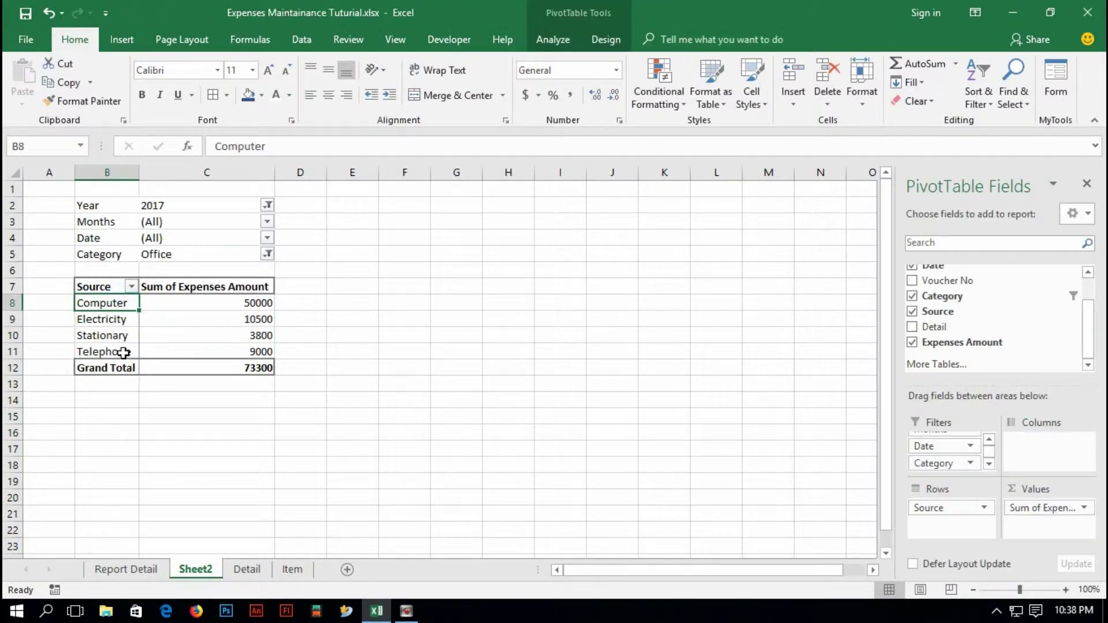
Move Months from the Filters area into the pivot's Rows
{"action": "left_click", "coordinate": [989, 440]}
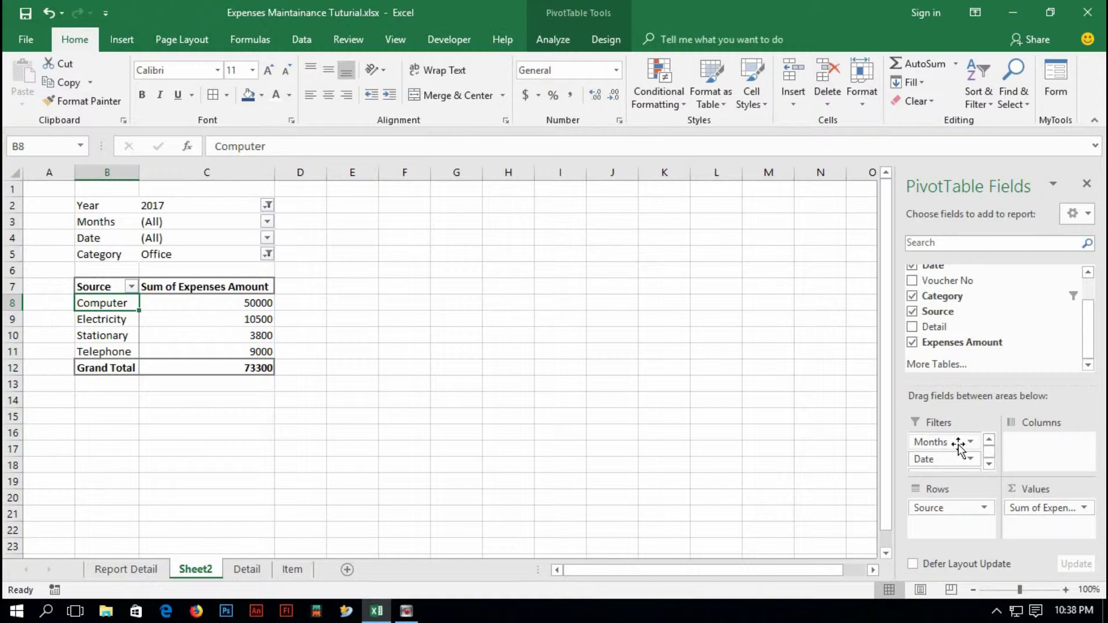
{"action": "left_click_drag", "start_coordinate": [946, 446], "coordinate": [952, 508]}
{"action": "left_click", "coordinate": [235, 365]}
{"action": "scroll", "coordinate": [390, 322], "scroll_direction": "down", "scroll_amount": 2}
{"action": "scroll", "coordinate": [395, 319], "scroll_direction": "down", "scroll_amount": 2}
{"action": "scroll", "coordinate": [394, 319], "scroll_direction": "up", "scroll_amount": 4}
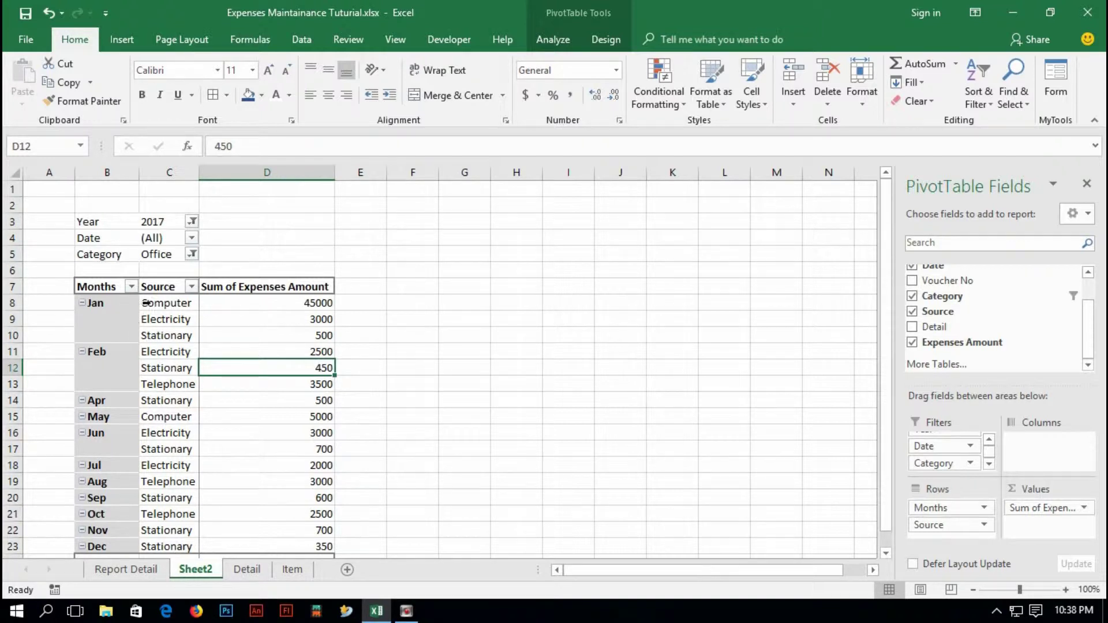
Add Category to Rows between Months and Source, and widen column C to fit
{"action": "left_click_drag", "start_coordinate": [933, 463], "coordinate": [946, 516]}
{"action": "left_click", "coordinate": [362, 353]}
{"action": "double_click", "coordinate": [199, 172]}
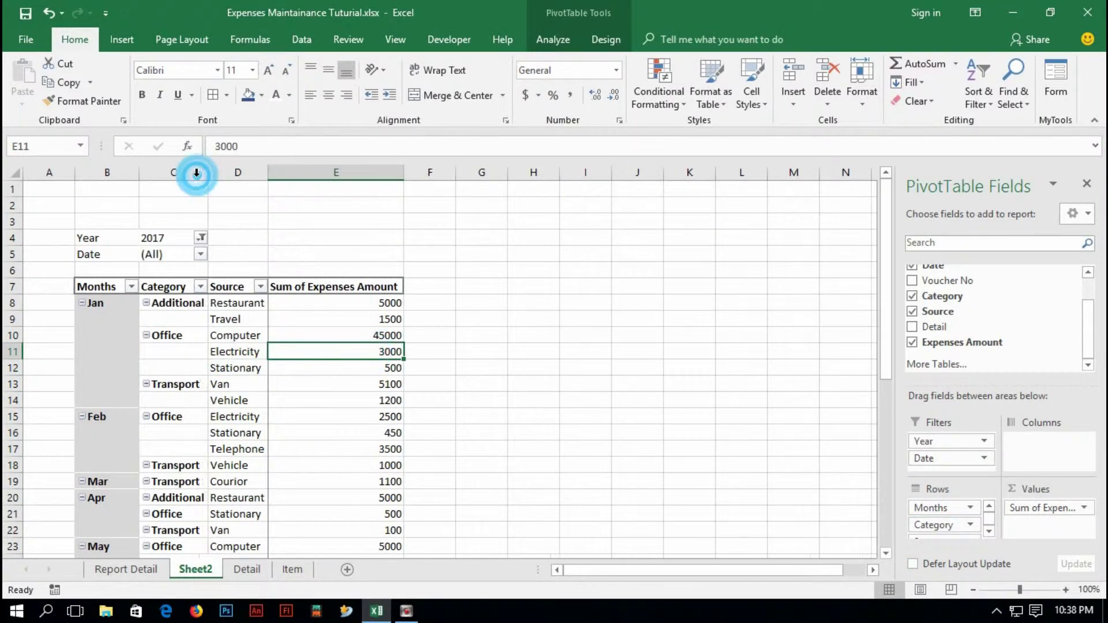
{"action": "left_click", "coordinate": [554, 358]}
Filter the Category rows to Additional only (total 24400) and widen column D
{"action": "left_click", "coordinate": [200, 286]}
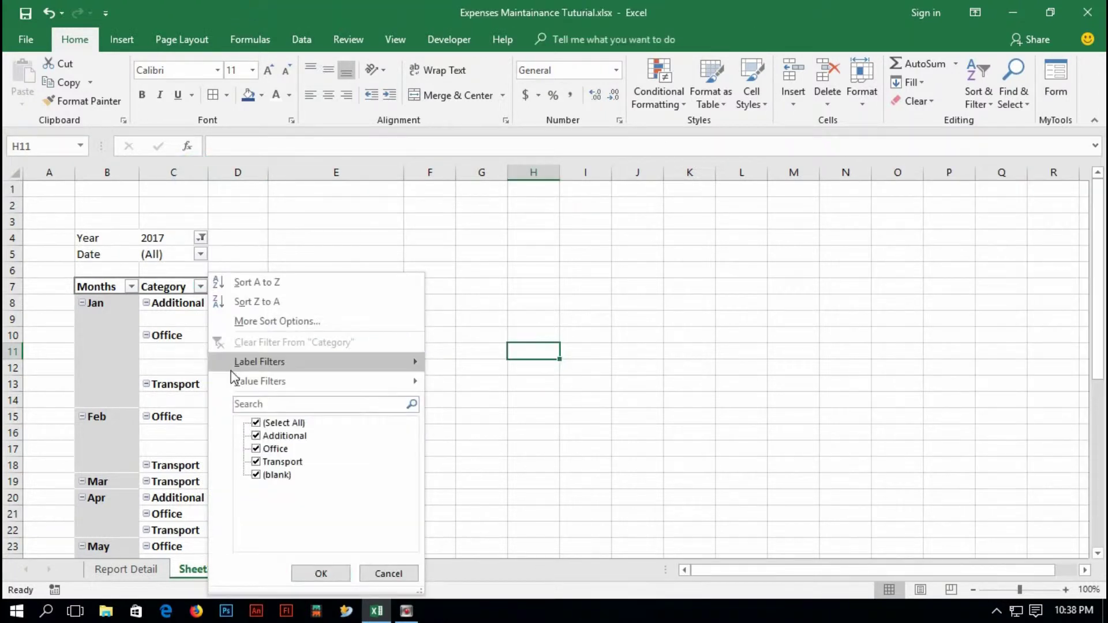
{"action": "left_click", "coordinate": [255, 422]}
{"action": "left_click", "coordinate": [255, 449]}
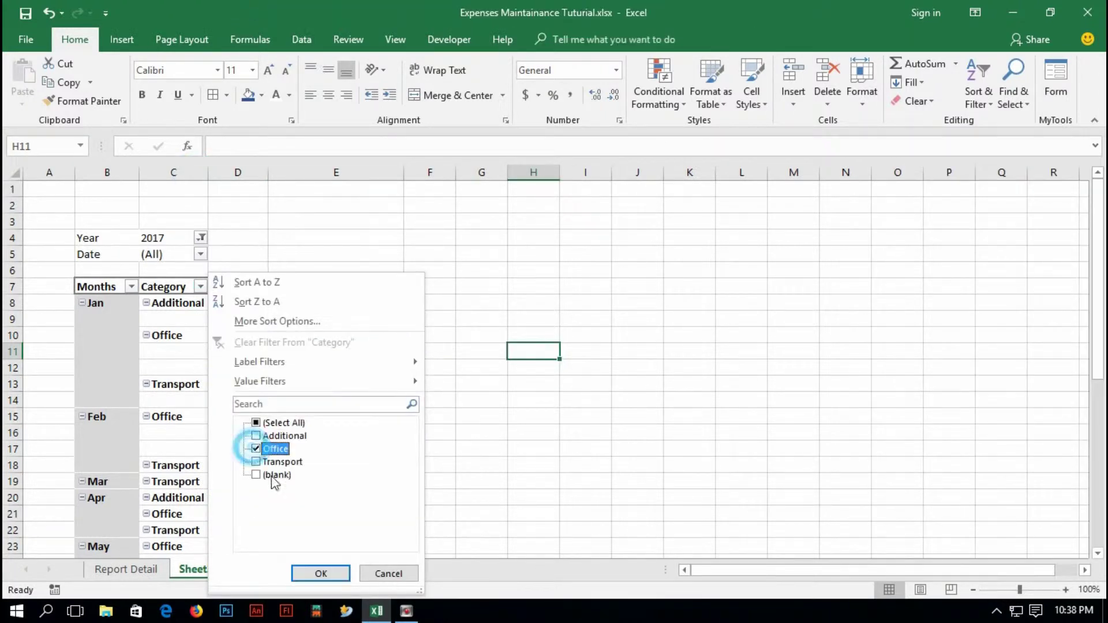
{"action": "left_click", "coordinate": [321, 573]}
{"action": "left_click", "coordinate": [432, 385]}
{"action": "left_click", "coordinate": [200, 287]}
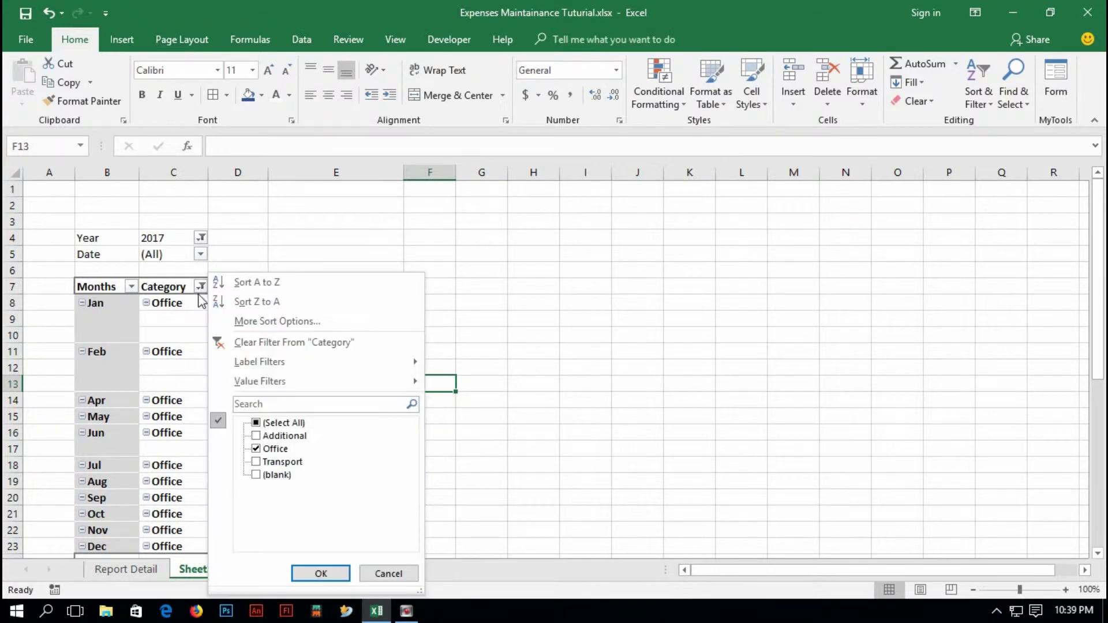
{"action": "left_click", "coordinate": [256, 436]}
{"action": "left_click", "coordinate": [255, 448]}
{"action": "left_click", "coordinate": [321, 573]}
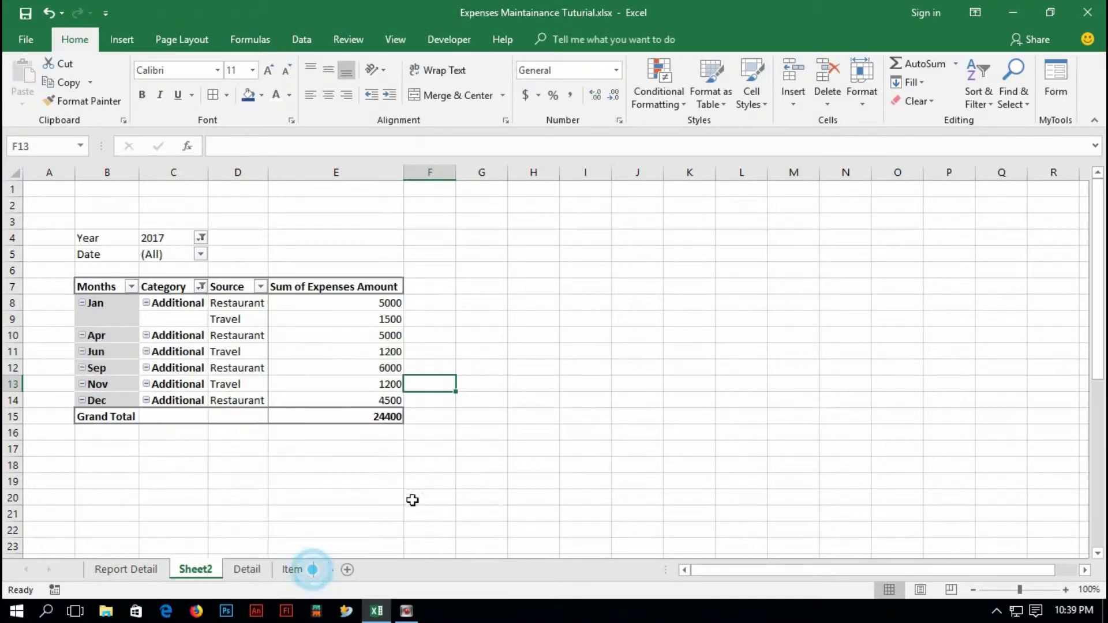
{"action": "left_click", "coordinate": [528, 370]}
{"action": "left_click_drag", "start_coordinate": [265, 177], "coordinate": [297, 174]}
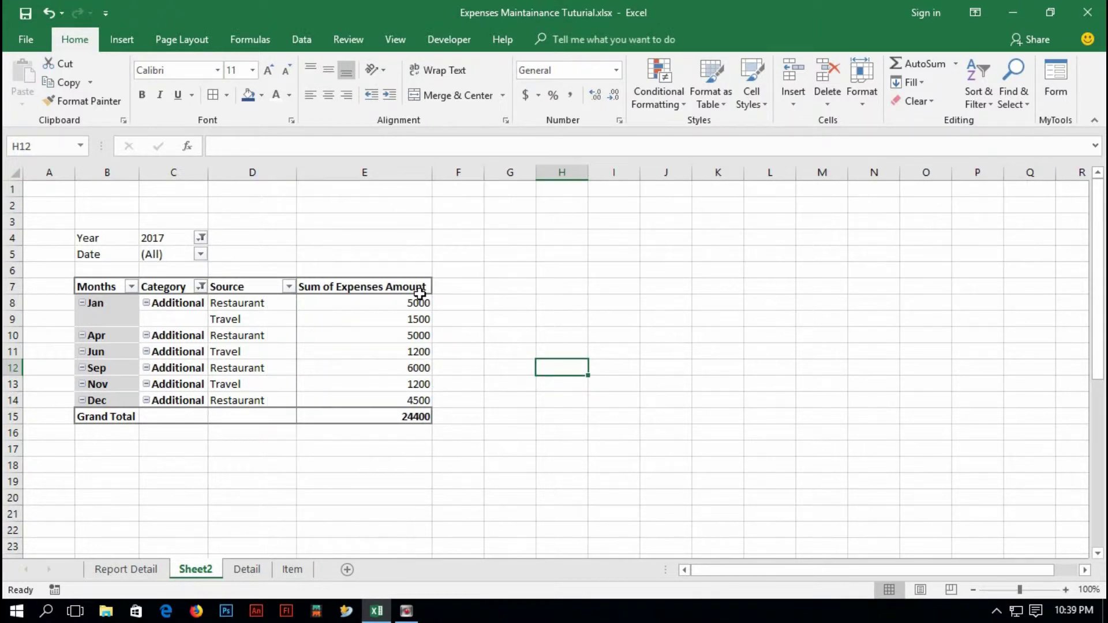
{"action": "left_click", "coordinate": [385, 318]}
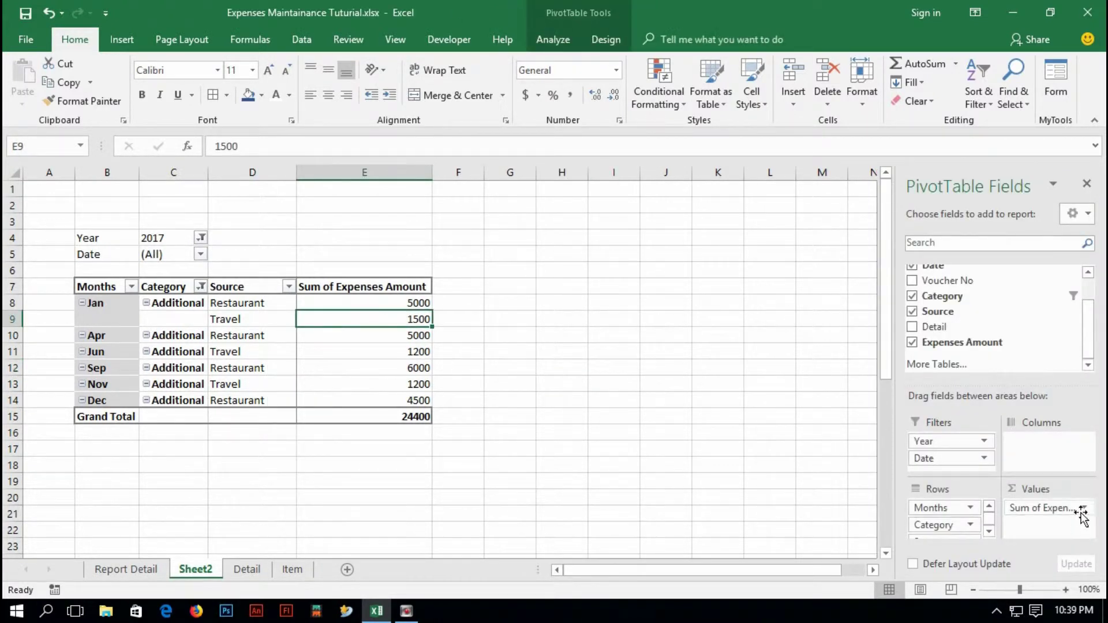
Give the Sum of Expenses Amount value field the custom name Amount
{"action": "left_click", "coordinate": [1042, 507]}
{"action": "left_click", "coordinate": [1030, 488]}
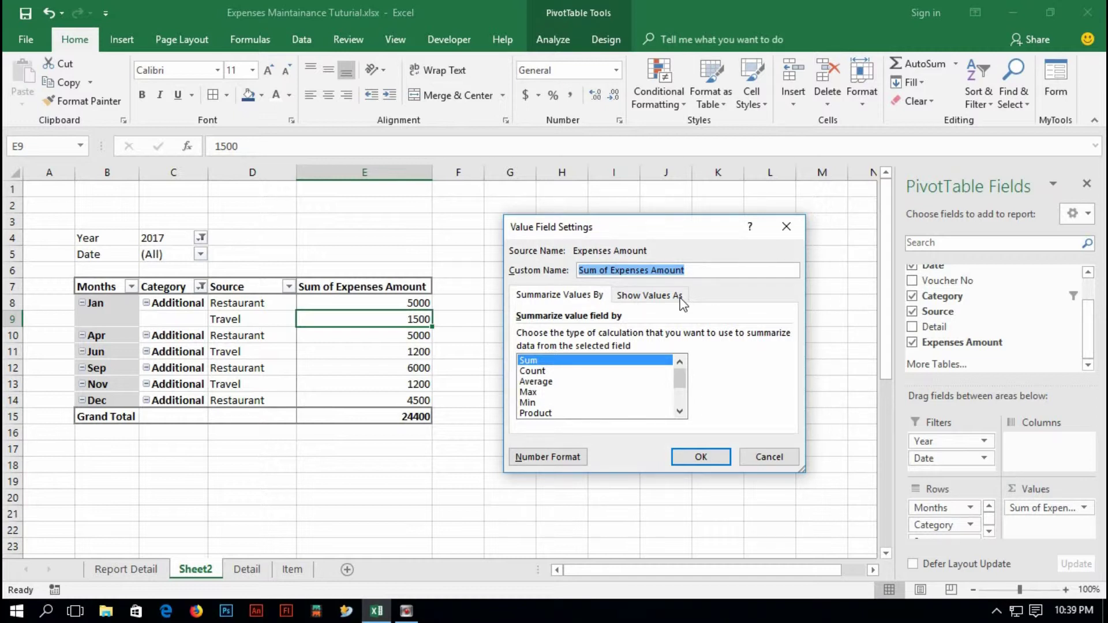
{"action": "type", "text": "Am"}
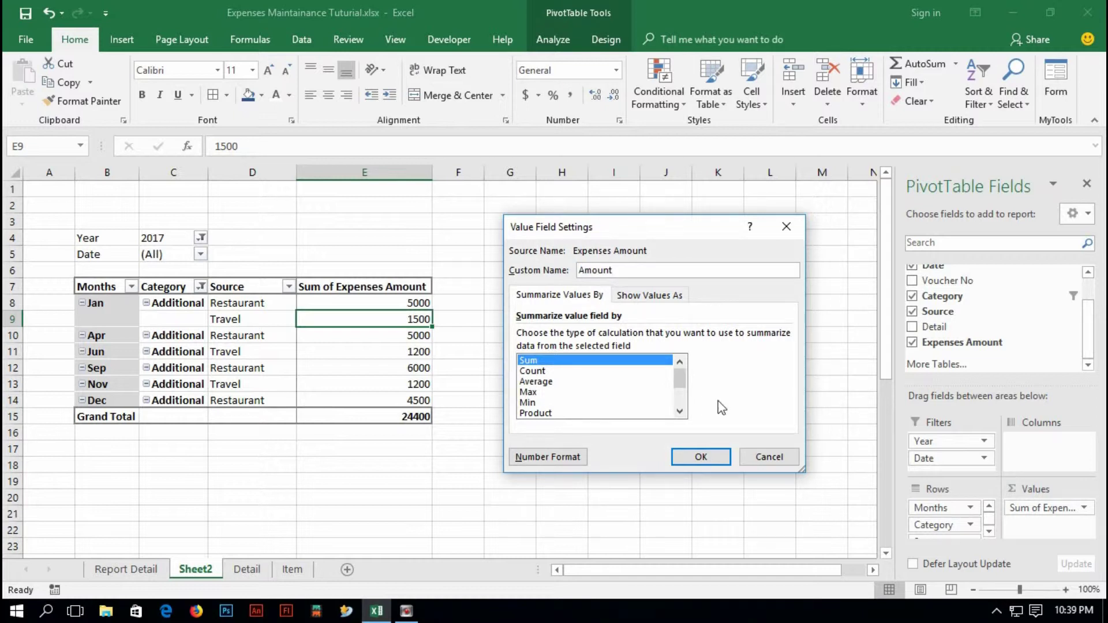
{"action": "left_click", "coordinate": [701, 457]}
{"action": "left_click", "coordinate": [518, 386]}
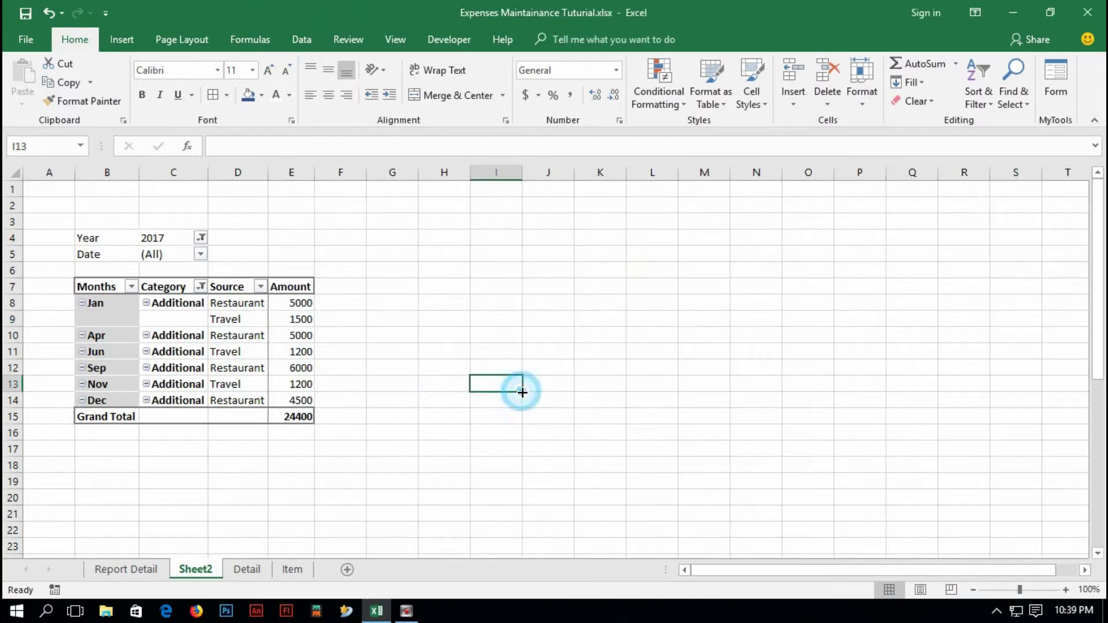
{"action": "left_click", "coordinate": [282, 386]}
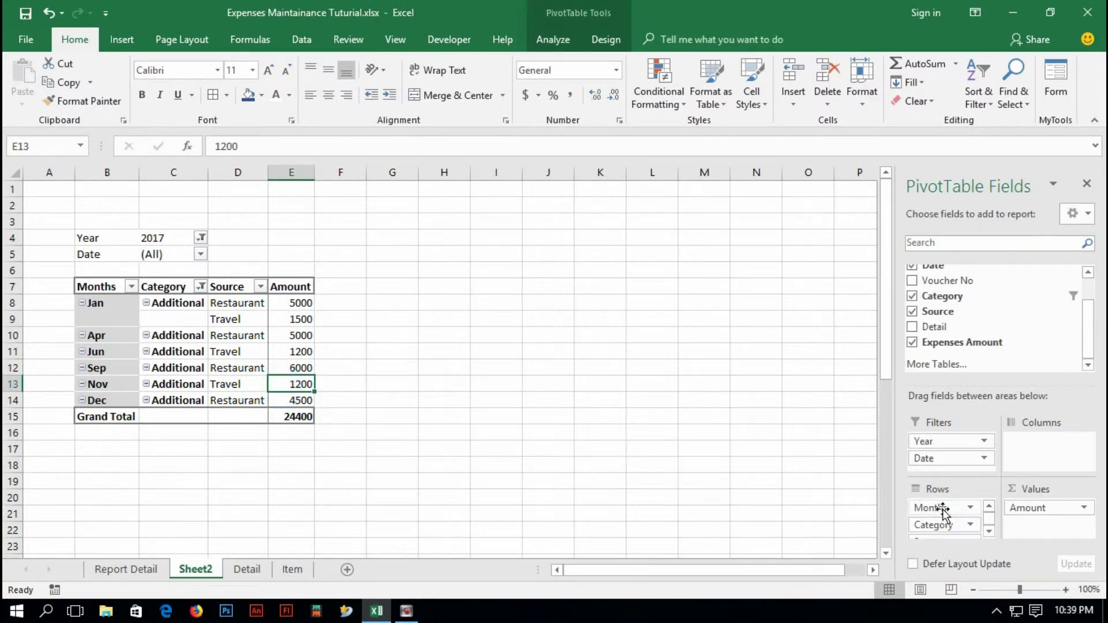
Move Months from the pivot's Rows to Columns
{"action": "left_click_drag", "start_coordinate": [942, 510], "coordinate": [1042, 453]}
{"action": "left_click", "coordinate": [457, 396]}
{"action": "left_click", "coordinate": [236, 390]}
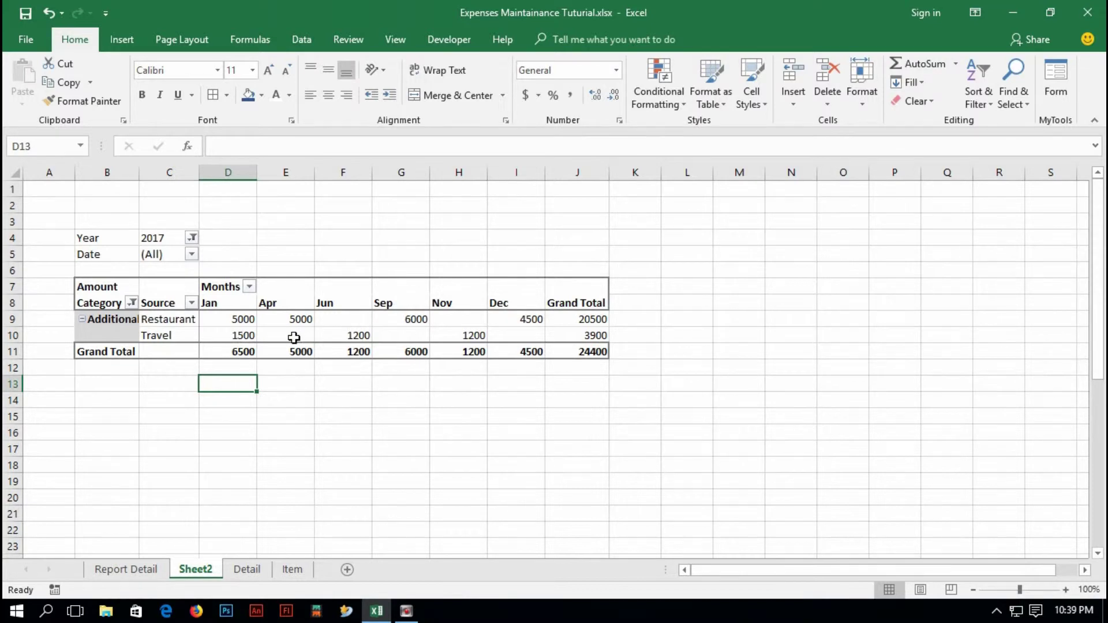
Filter Category to Transport only, leaving Courier, Van and Vehicle totalling 13450
{"action": "left_click", "coordinate": [132, 303]}
{"action": "left_click", "coordinate": [187, 436]}
{"action": "left_click", "coordinate": [187, 448]}
{"action": "left_click", "coordinate": [250, 573]}
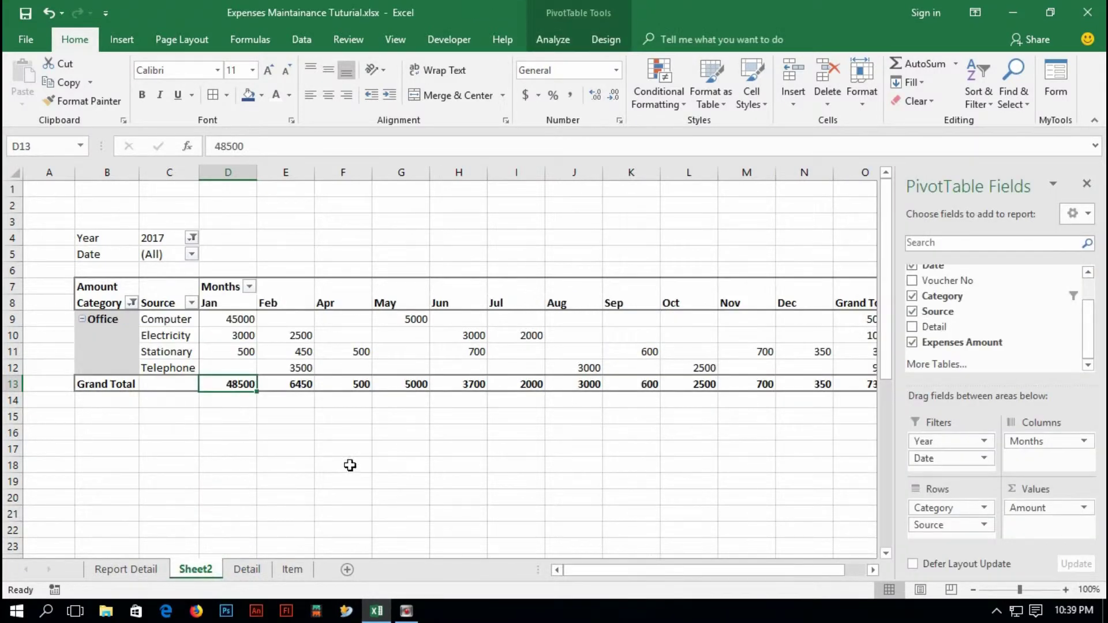
{"action": "left_click", "coordinate": [277, 449]}
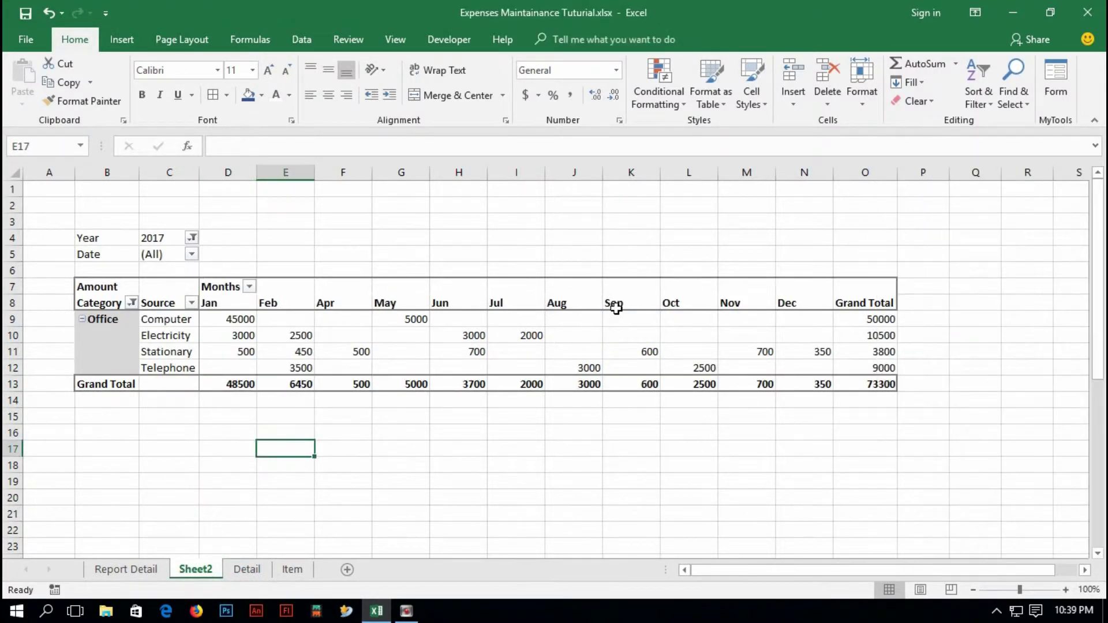
{"action": "left_click", "coordinate": [132, 304]}
{"action": "left_click", "coordinate": [187, 436]}
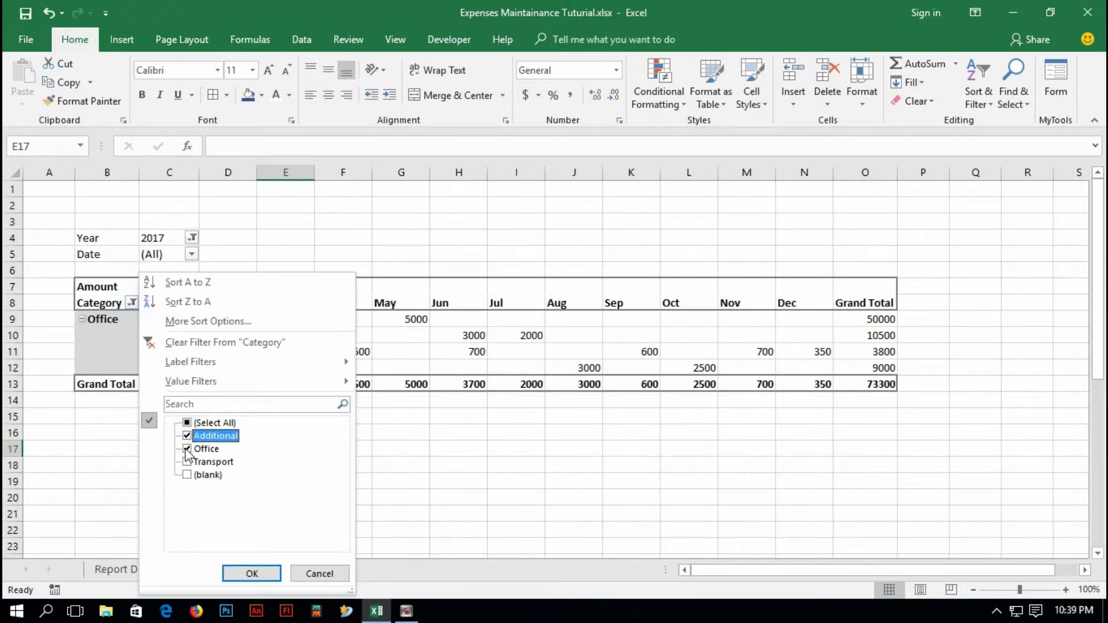
{"action": "left_click", "coordinate": [186, 449]}
{"action": "left_click", "coordinate": [186, 461]}
{"action": "left_click", "coordinate": [186, 436]}
{"action": "left_click", "coordinate": [187, 436]}
{"action": "left_click", "coordinate": [252, 573]}
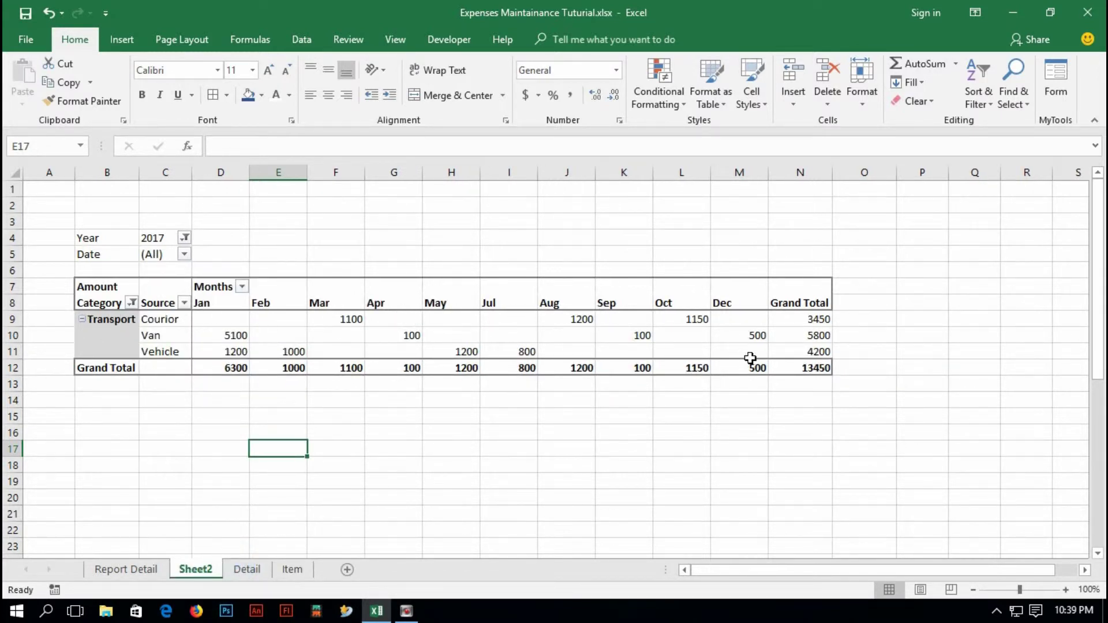
Filter the pivot's Year to 2018
{"action": "left_click", "coordinate": [185, 239]}
{"action": "left_click", "coordinate": [38, 314]}
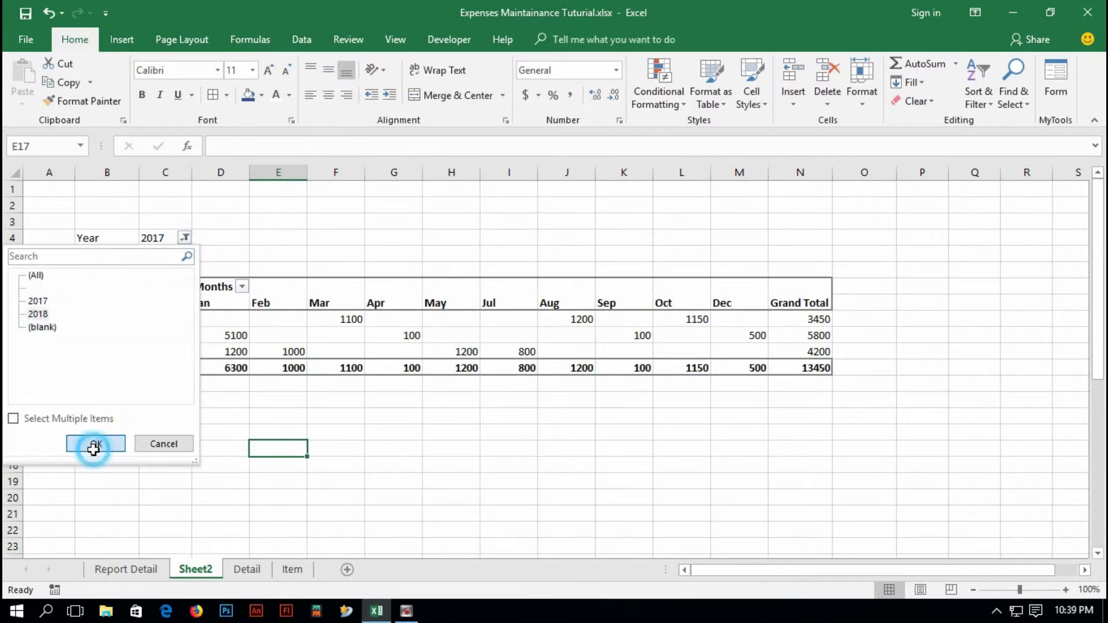
{"action": "left_click", "coordinate": [92, 442]}
Filter the Date to 10/2/2018, leaving only Transport Courier's October 1150
{"action": "left_click", "coordinate": [185, 255]}
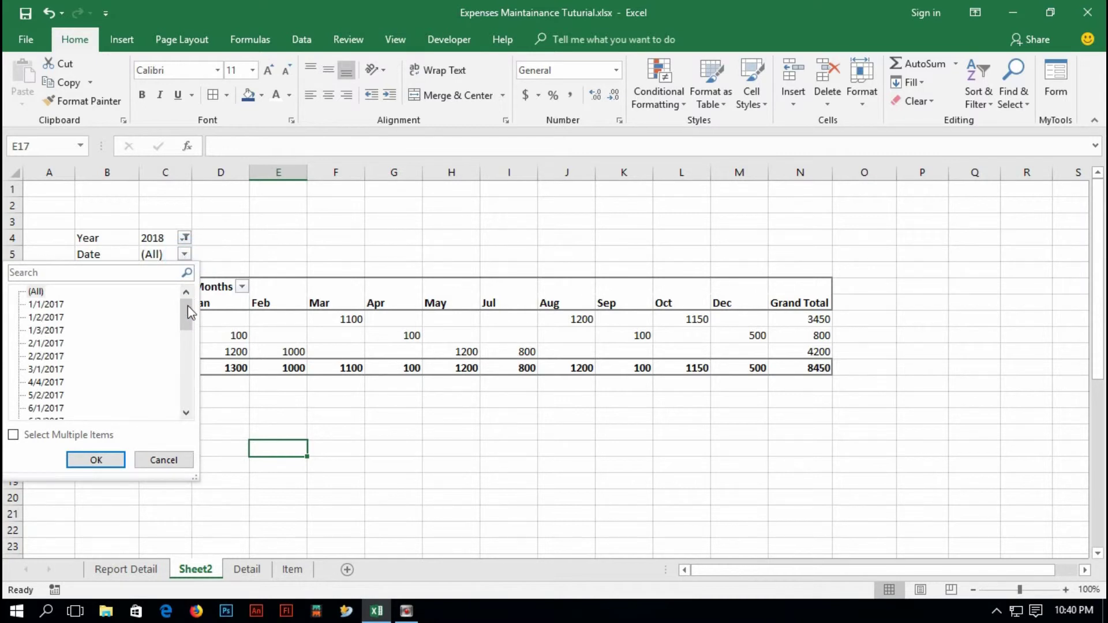
{"action": "left_click_drag", "start_coordinate": [191, 316], "coordinate": [185, 407]}
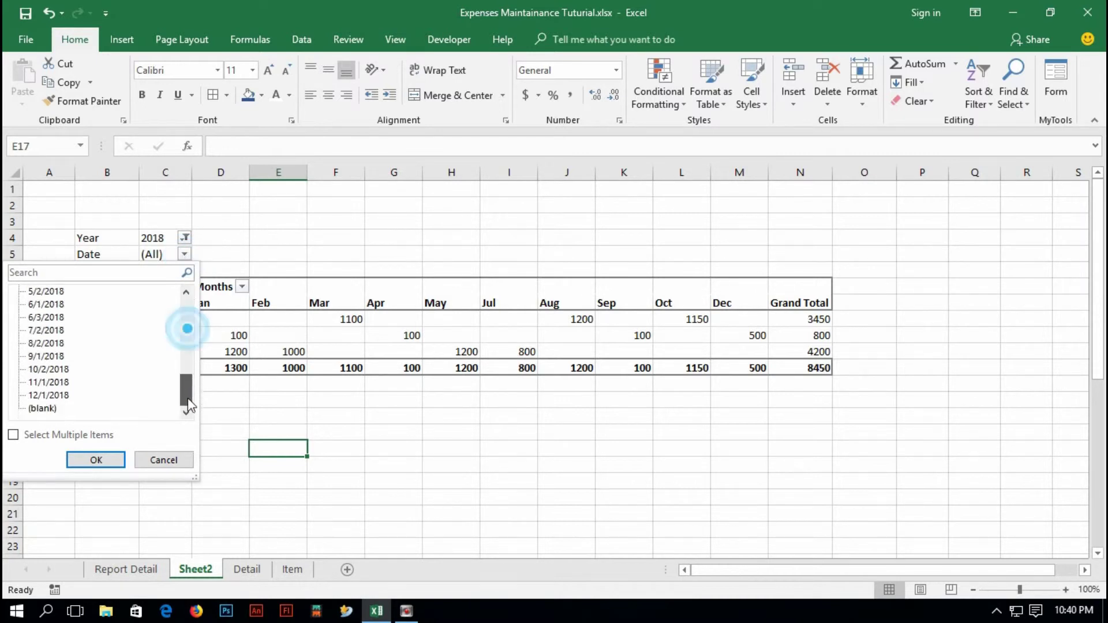
{"action": "left_click", "coordinate": [56, 382]}
{"action": "left_click", "coordinate": [92, 460]}
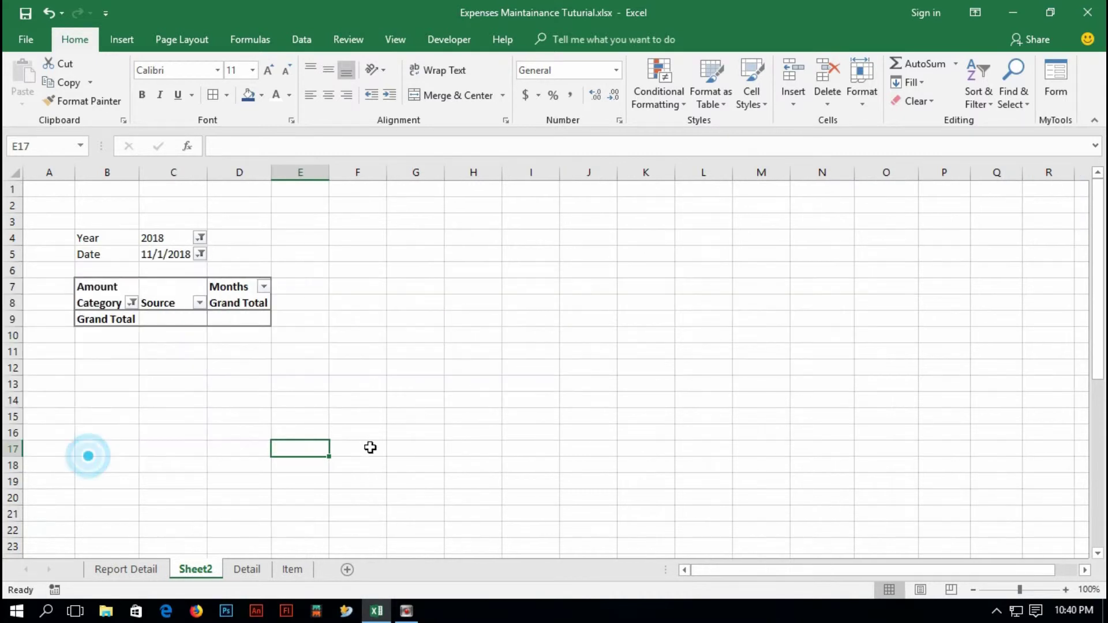
{"action": "left_click", "coordinate": [404, 416]}
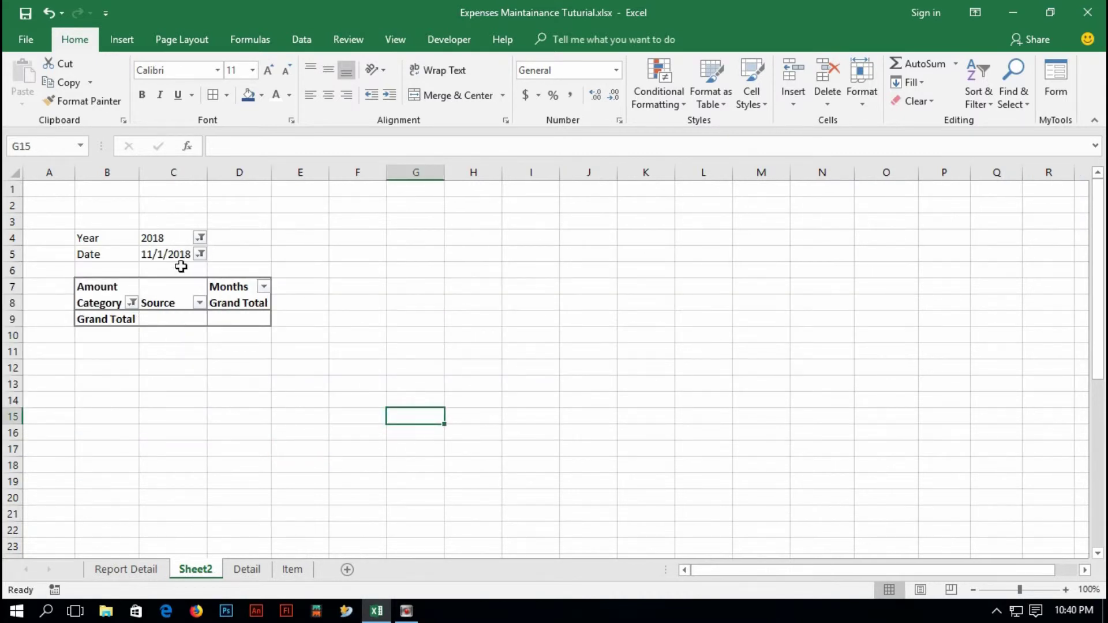
{"action": "left_click", "coordinate": [199, 256]}
{"action": "left_click_drag", "start_coordinate": [193, 316], "coordinate": [192, 403]}
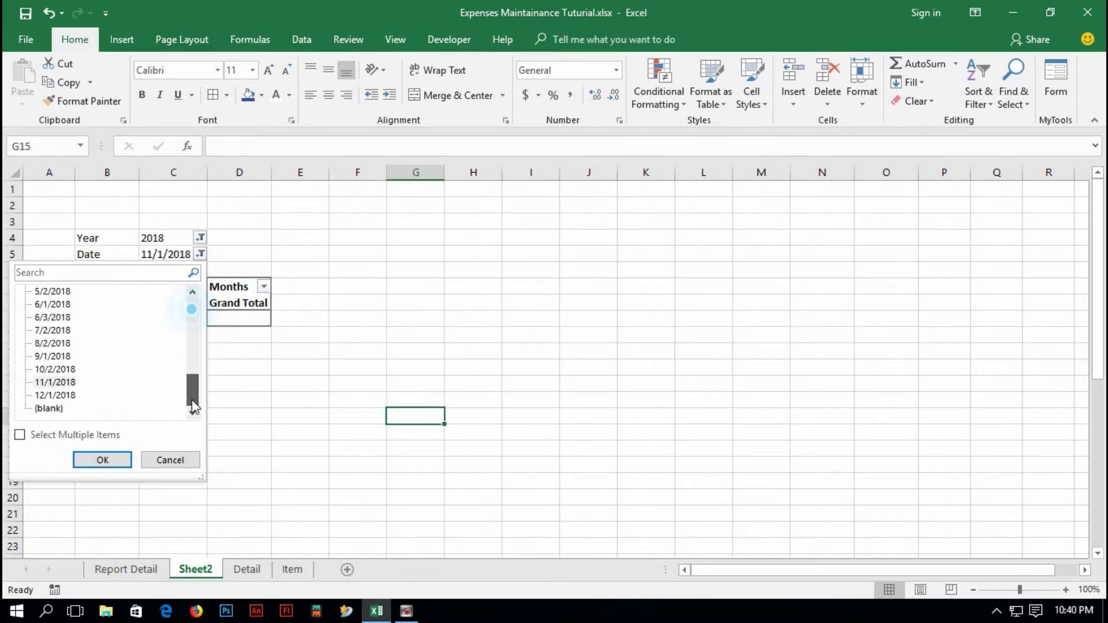
{"action": "left_click", "coordinate": [57, 370]}
{"action": "left_click", "coordinate": [102, 460]}
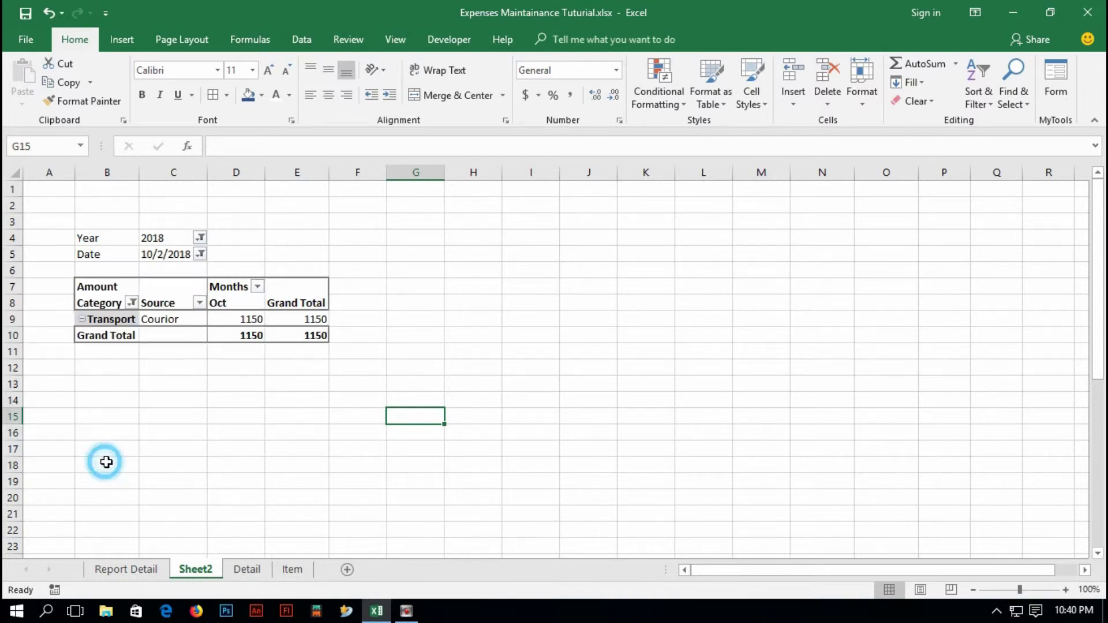
{"action": "left_click", "coordinate": [401, 367]}
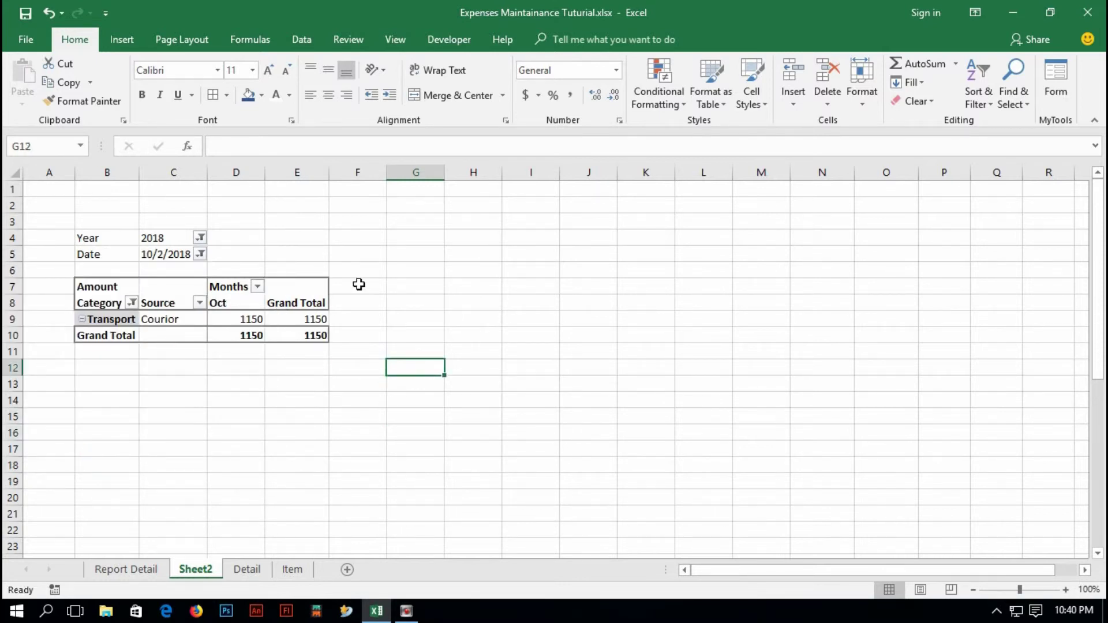
{"action": "left_click", "coordinate": [422, 271]}
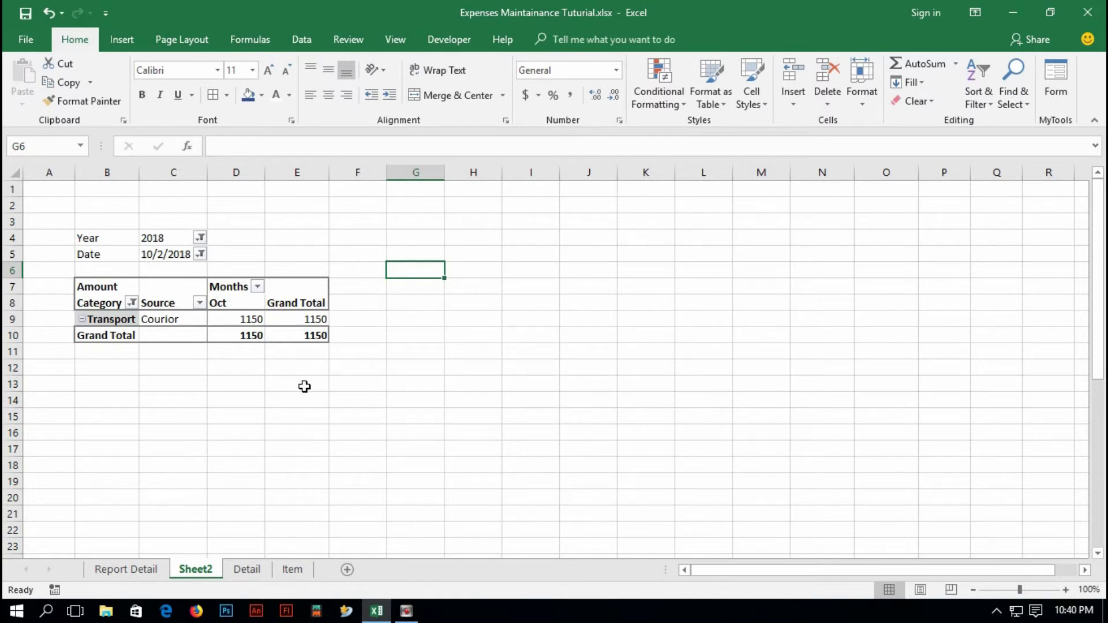
{"action": "left_click", "coordinate": [305, 387]}
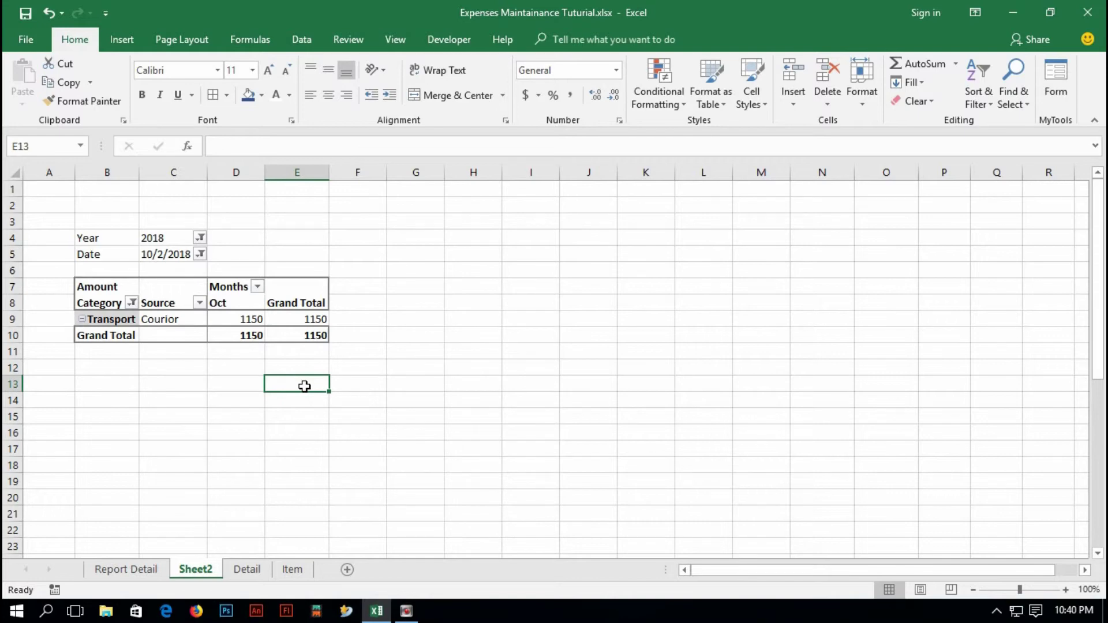
{"action": "left_click", "coordinate": [247, 568]}
{"action": "left_click", "coordinate": [194, 568]}
{"action": "left_click", "coordinate": [295, 320]}
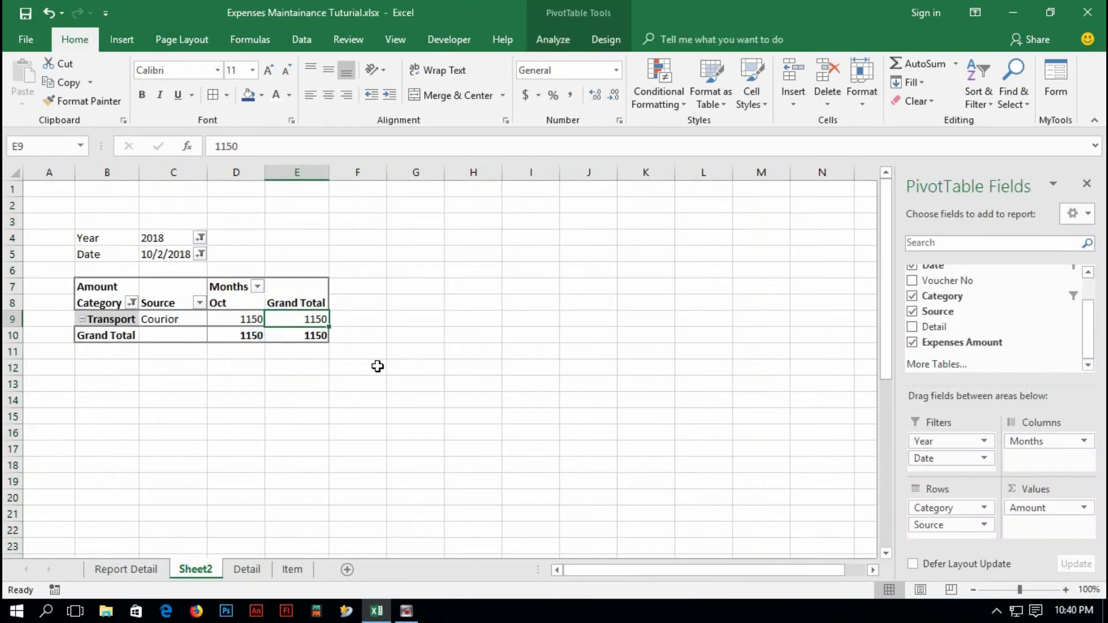
{"action": "left_click", "coordinate": [280, 383]}
{"action": "left_click", "coordinate": [421, 353]}
{"action": "left_click", "coordinate": [215, 381]}
{"action": "left_click", "coordinate": [148, 351]}
{"action": "left_click", "coordinate": [105, 354]}
{"action": "left_click", "coordinate": [158, 353]}
{"action": "left_click", "coordinate": [231, 366]}
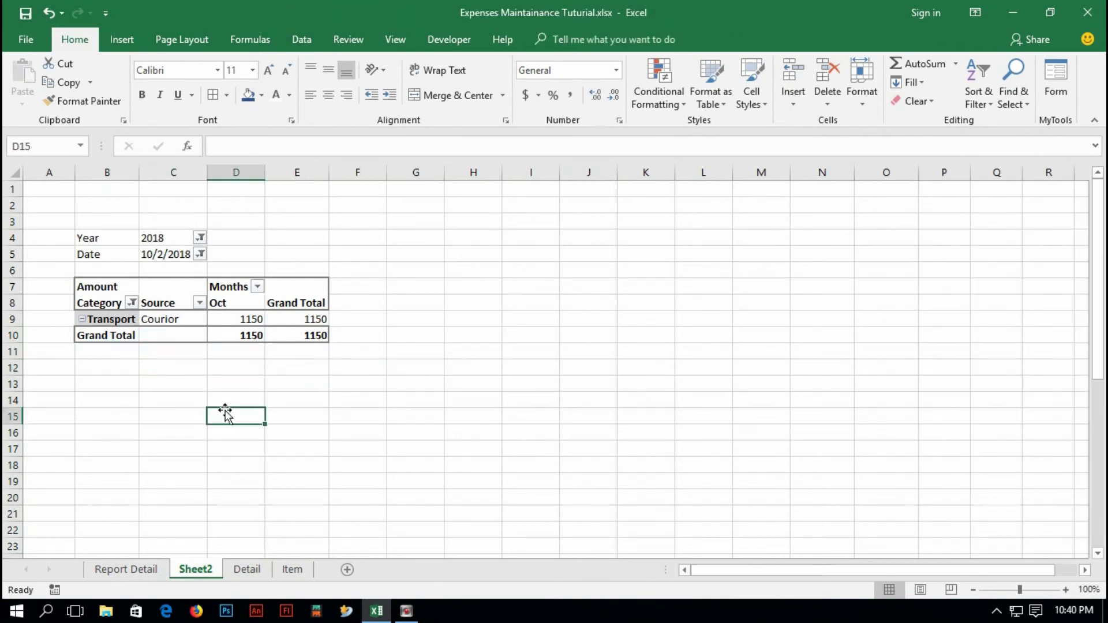
{"action": "left_click", "coordinate": [231, 372]}
{"action": "left_click", "coordinate": [241, 366]}
{"action": "left_click", "coordinate": [240, 350]}
{"action": "left_click", "coordinate": [286, 357]}
{"action": "left_click", "coordinate": [287, 381]}
{"action": "left_click", "coordinate": [242, 381]}
{"action": "left_click", "coordinate": [289, 381]}
{"action": "left_click", "coordinate": [228, 381]}
{"action": "left_click", "coordinate": [279, 380]}
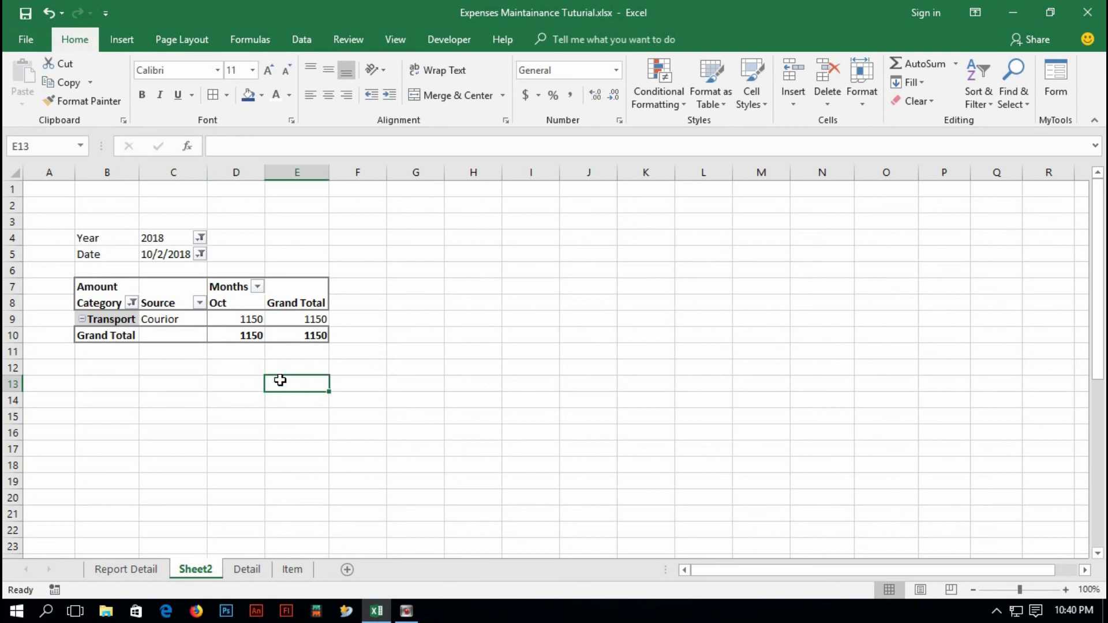
{"action": "left_click", "coordinate": [236, 385]}
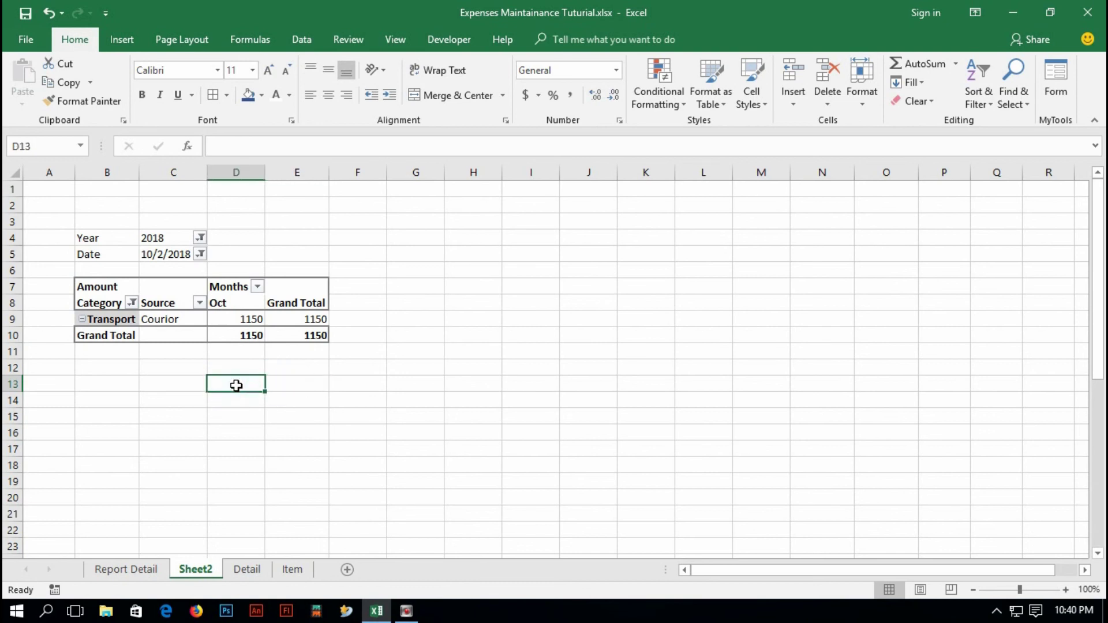